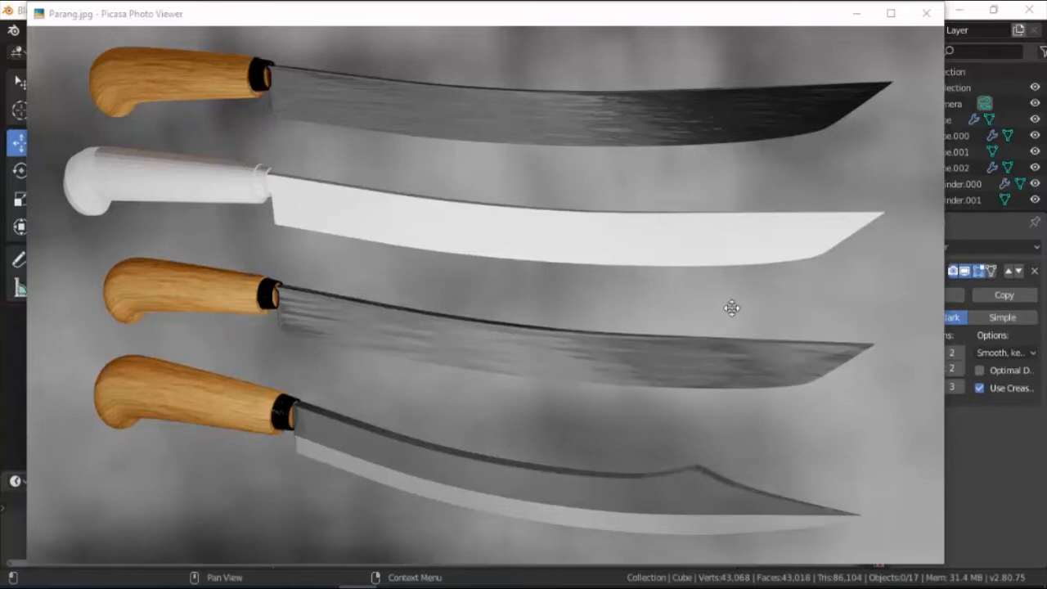
# Step: Close the Parang.jpg reference image and view the finished knives in Rendered viewport shading
pyautogui.press('Escape')
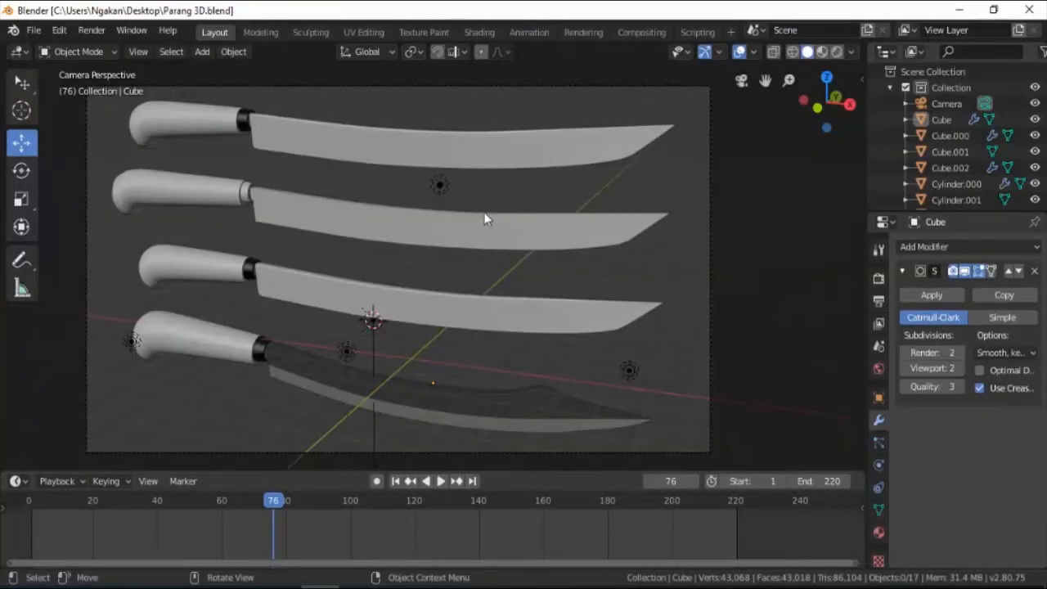
pyautogui.press('z')
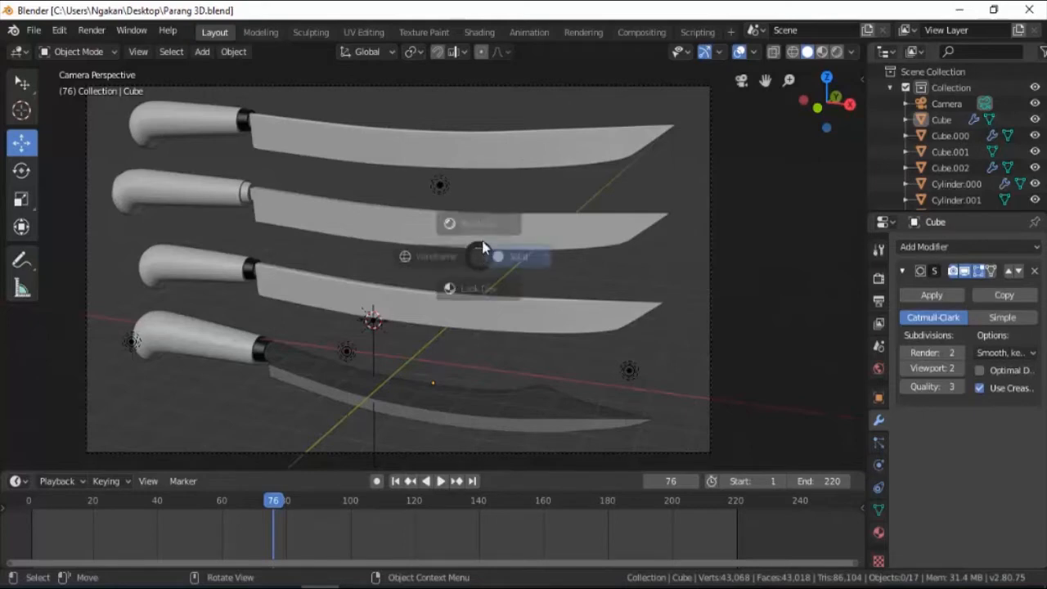
pyautogui.click(487, 182)
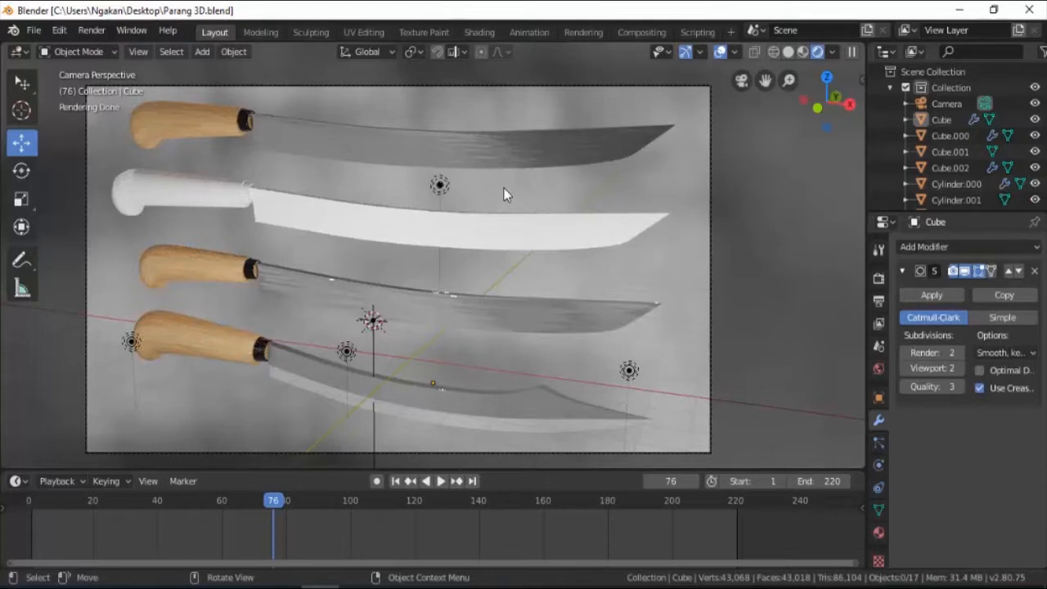
# Step: Create a new file from the General template
pyautogui.click(34, 31)
pyautogui.moveTo(53, 48)
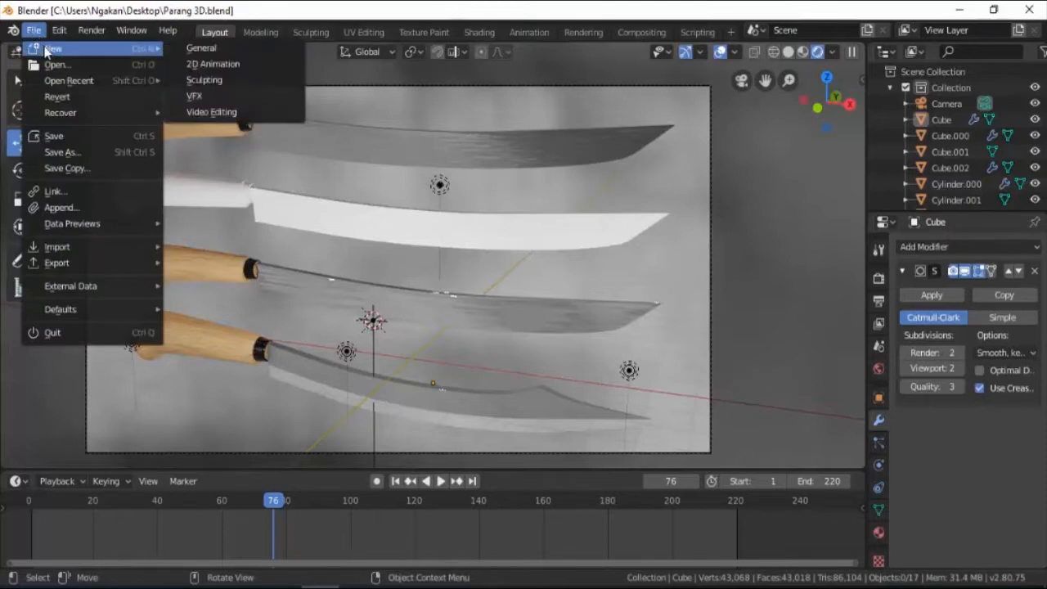
pyautogui.click(189, 47)
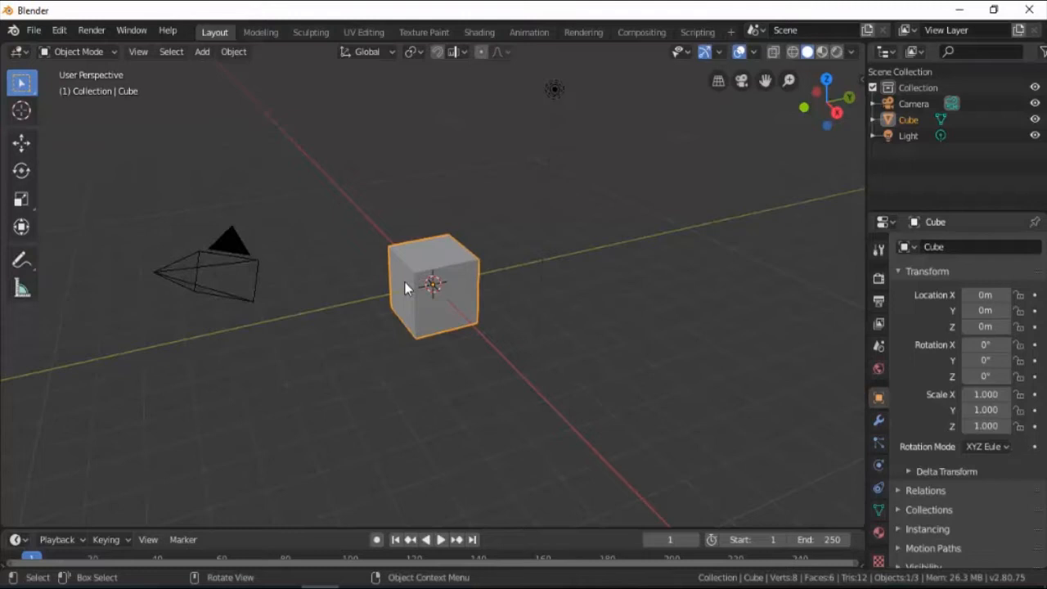
# Step: Move the default cube straight up along Z to about 1.93 m
pyautogui.moveTo(390, 278); pyautogui.dragTo(441, 284, button='middle')
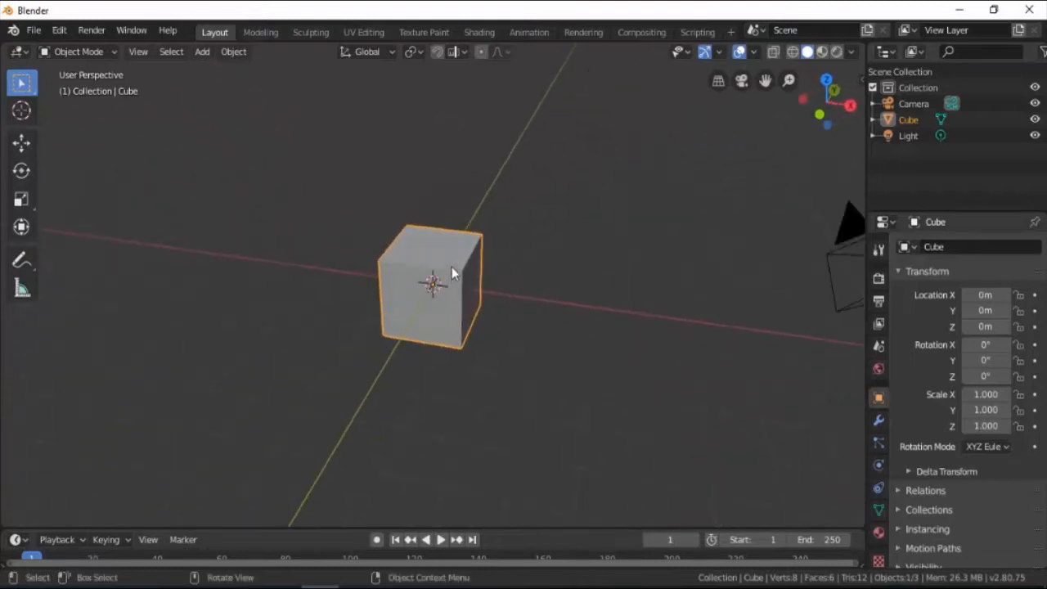
pyautogui.click(22, 144)
pyautogui.moveTo(433, 233); pyautogui.dragTo(431, 157)
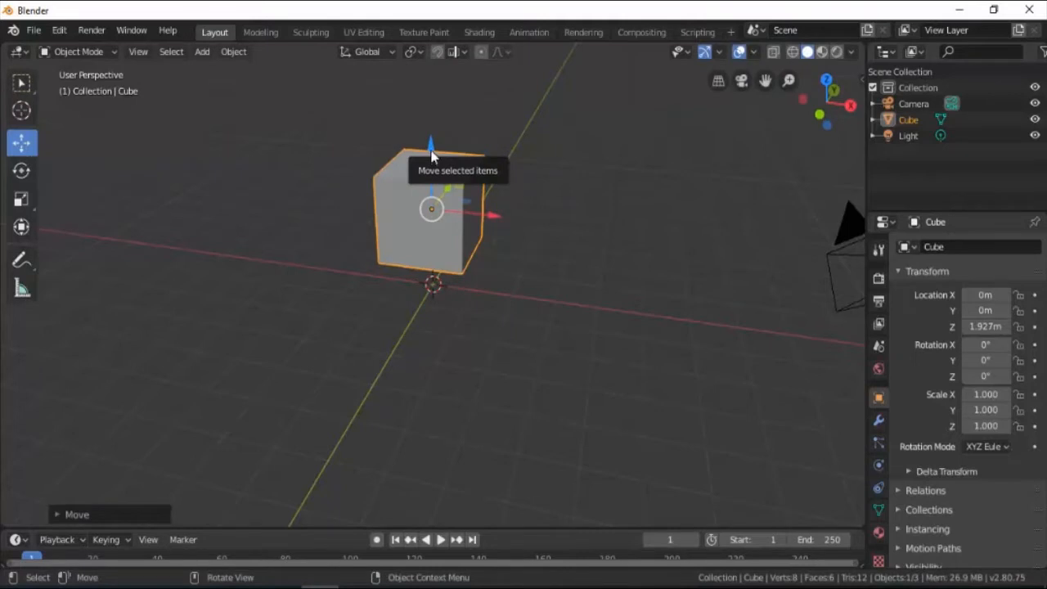
# Step: In front view, scale the cube into a long bar, to about 0.632 along Z and 4.279 along X
pyautogui.click(138, 51)
pyautogui.moveTo(217, 242)
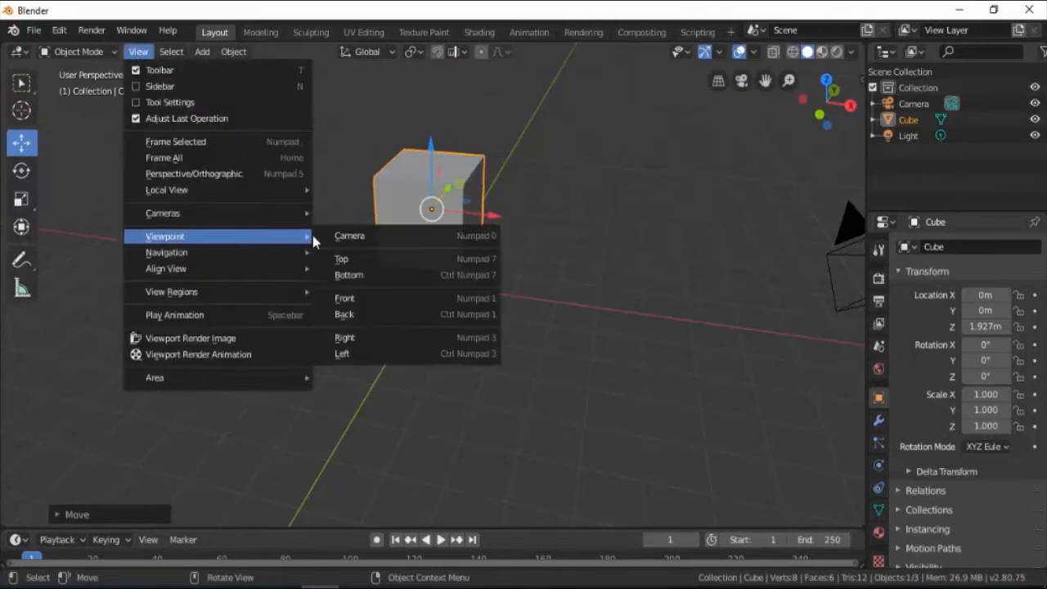
pyautogui.click(352, 299)
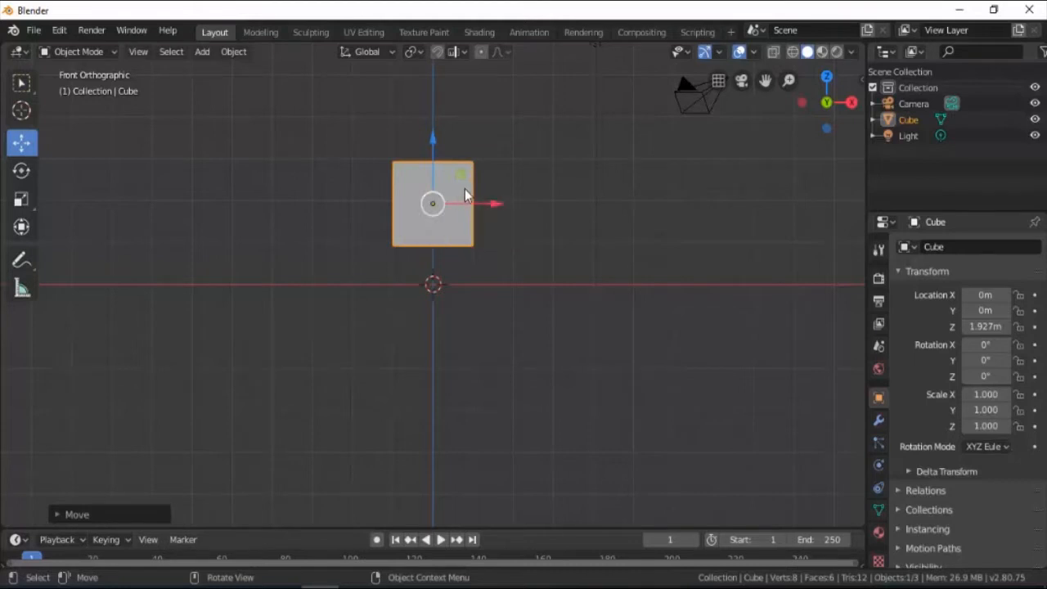
pyautogui.press('s')
pyautogui.press('z')
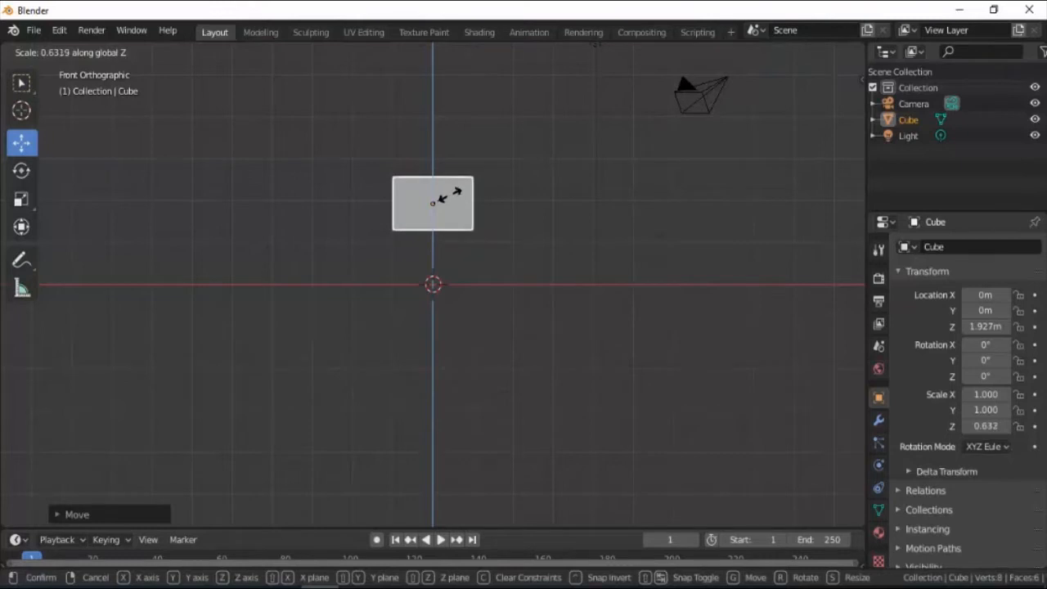
pyautogui.click(448, 195)
pyautogui.press('s')
pyautogui.press('x')
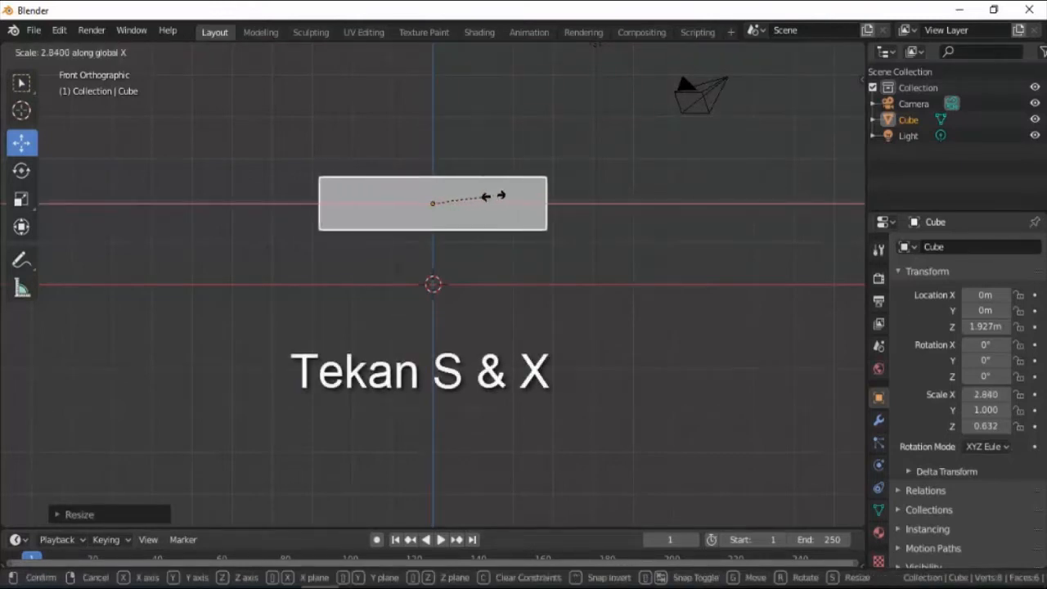
pyautogui.click(521, 197)
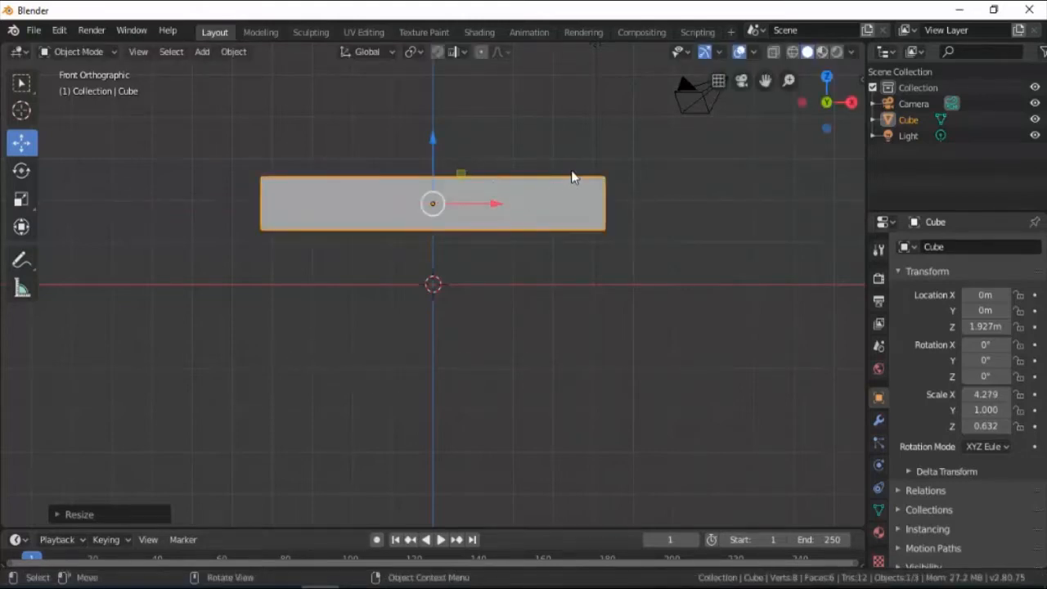
# Step: Thin the bar along Y to a scale of about 0.118
pyautogui.moveTo(572, 176); pyautogui.dragTo(434, 238, button='middle')
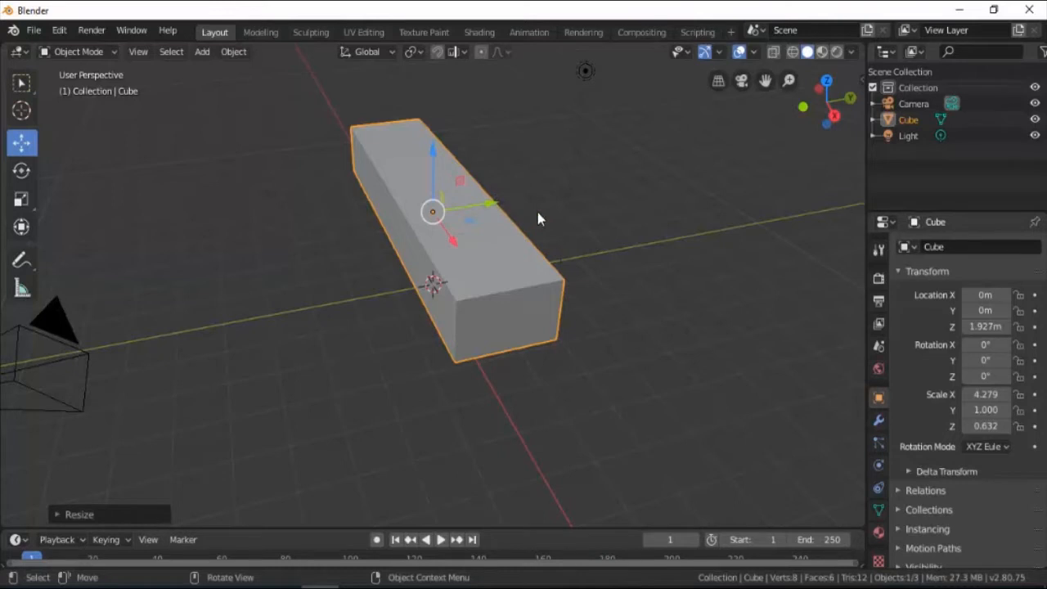
pyautogui.press('s')
pyautogui.press('y')
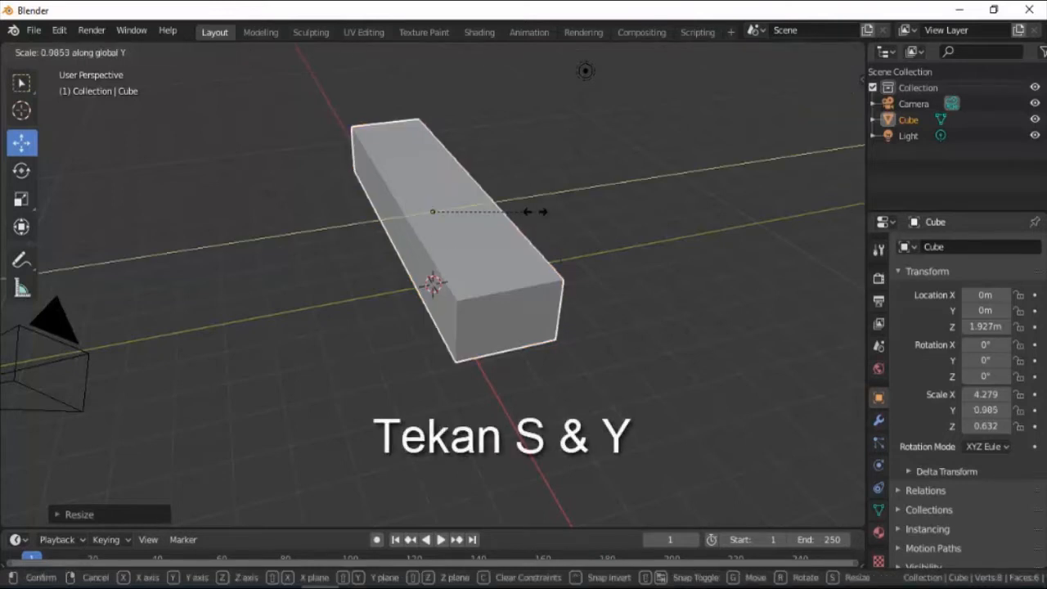
pyautogui.click(445, 211)
# Step: Reduce the bar's height along Z to a scale of about 0.498
pyautogui.scroll(2, 444, 209)
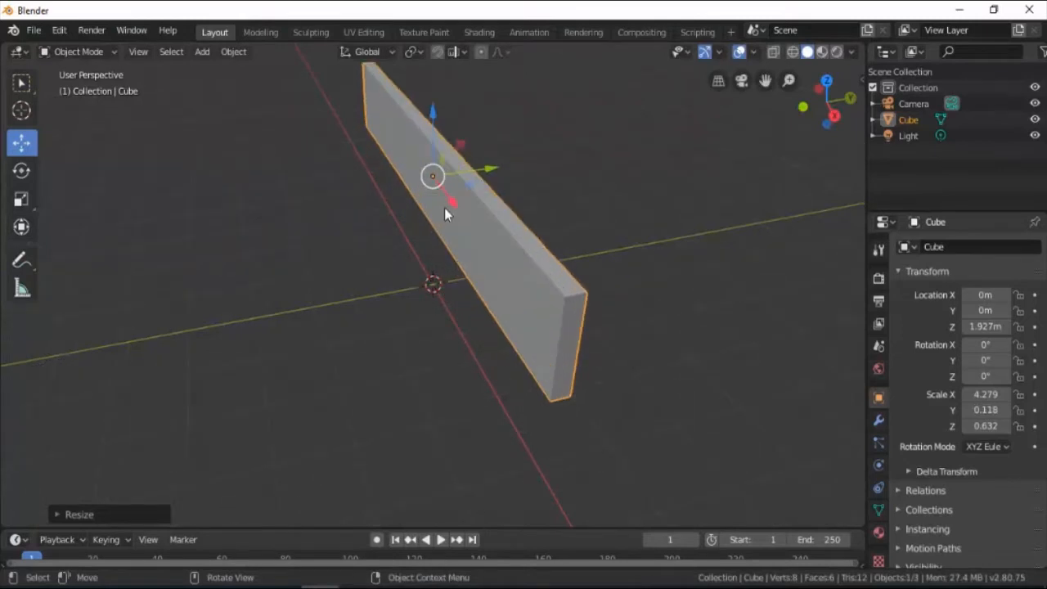
pyautogui.moveTo(421, 230); pyautogui.dragTo(421, 206, button='middle')
pyautogui.scroll(1, 421, 203)
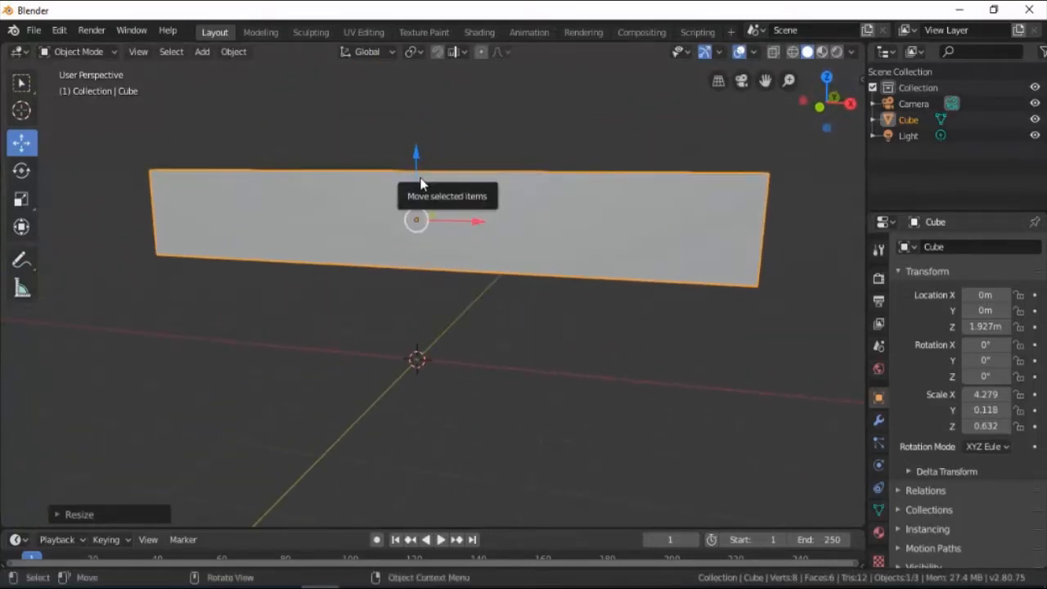
pyautogui.press('s')
pyautogui.press('z')
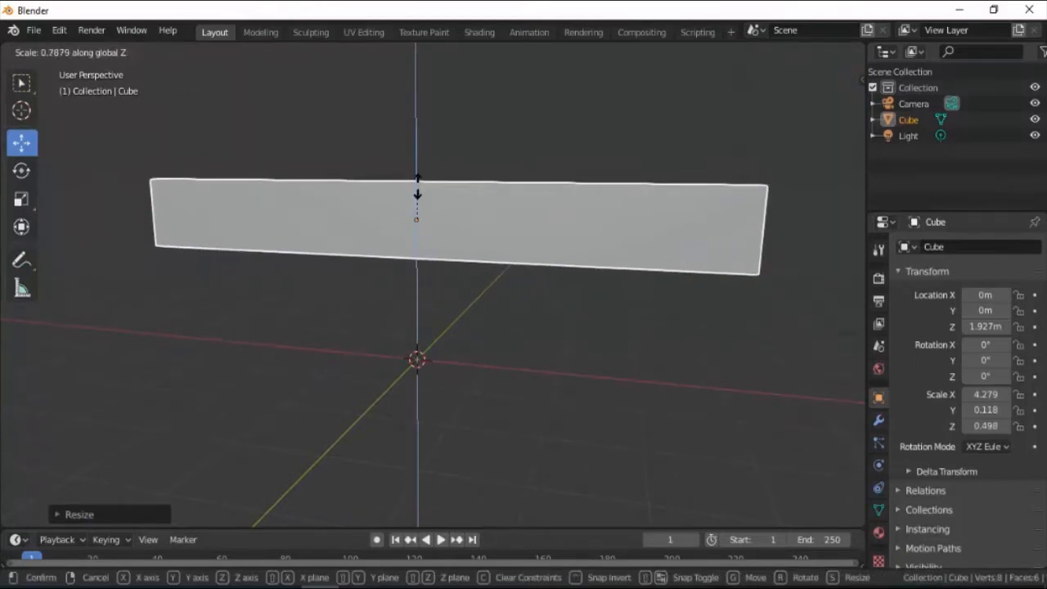
pyautogui.click(417, 187)
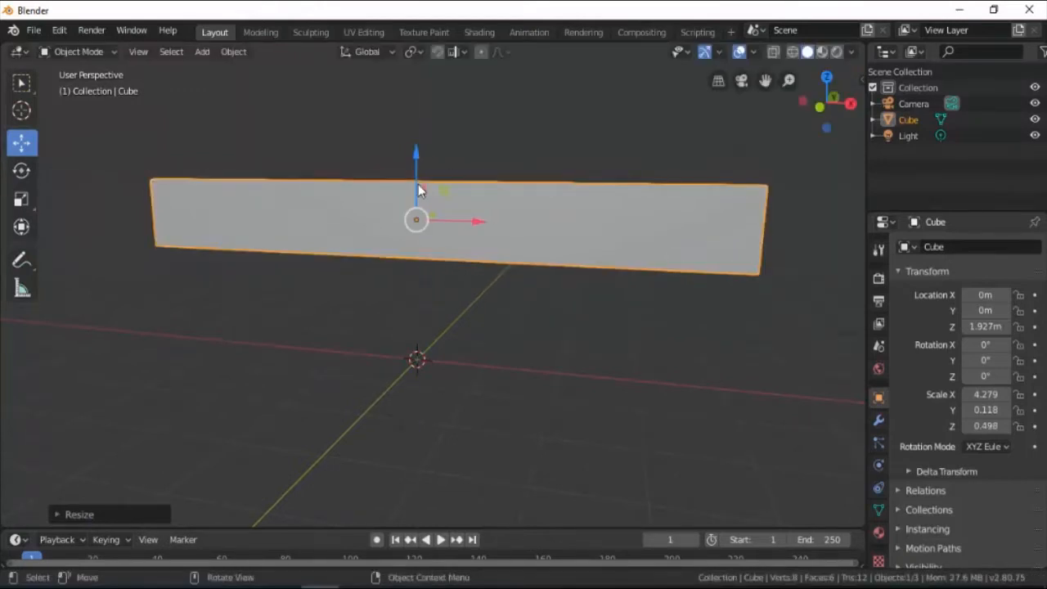
# Step: In Edit Mode and front view, add a centred vertical loop cut and lower it by about the bar's height to form a V
pyautogui.press('KP_1')
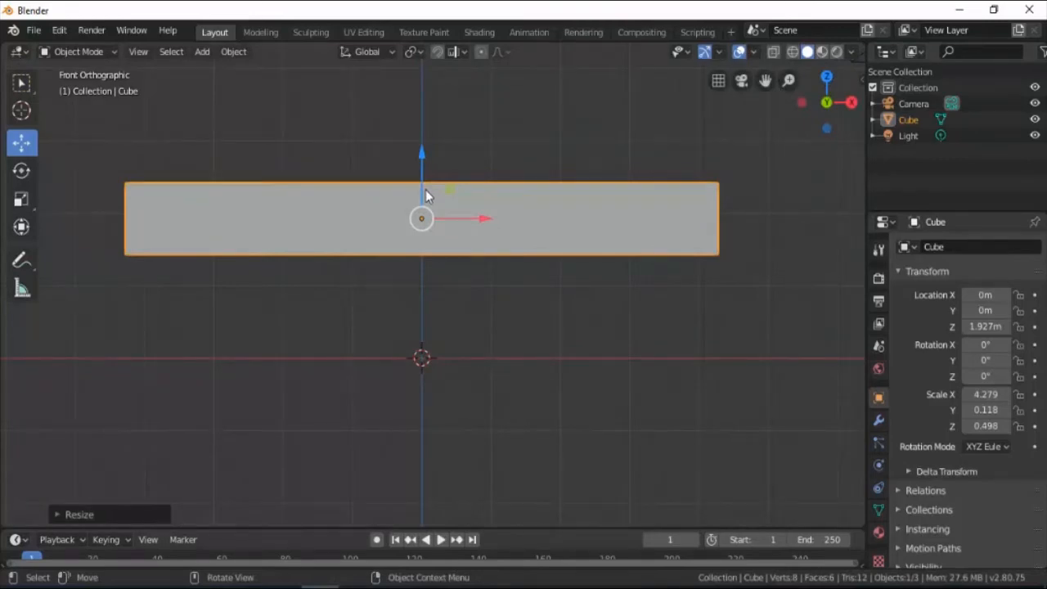
pyautogui.click(99, 56)
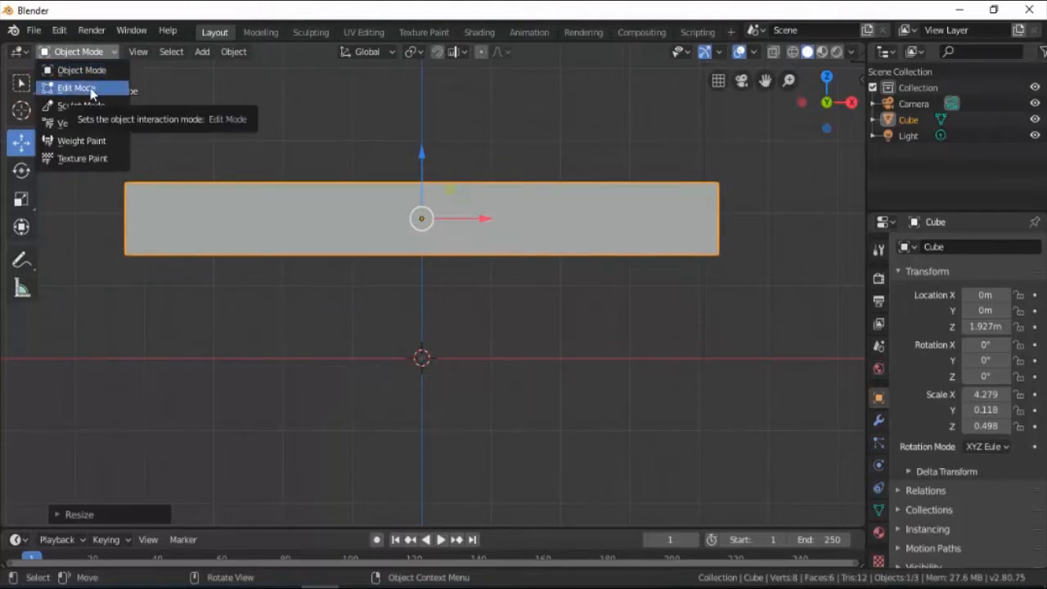
pyautogui.click(90, 88)
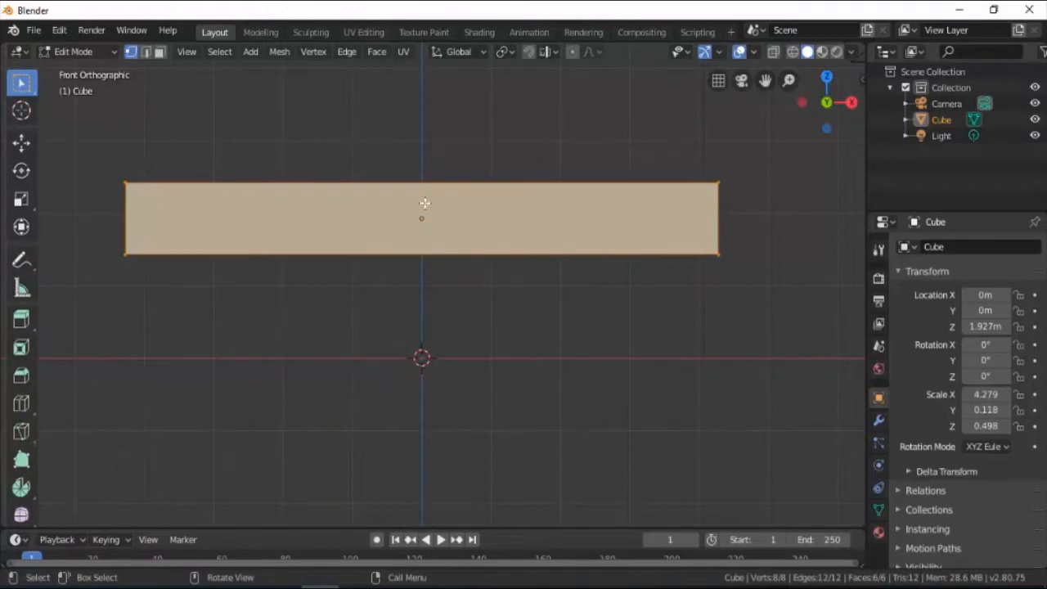
pyautogui.hotkey('ctrl', 'r')
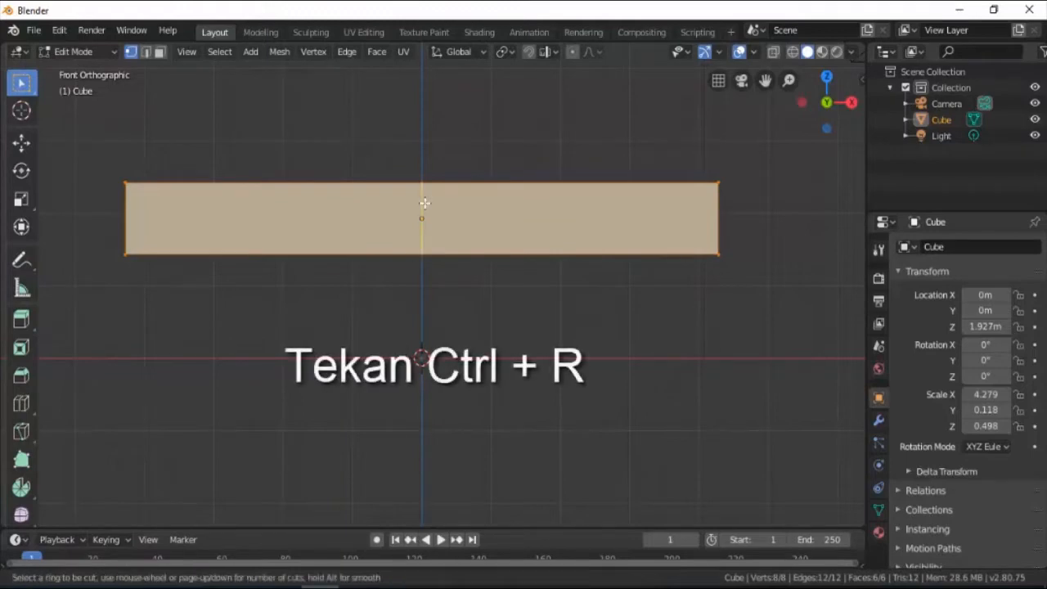
pyautogui.click(425, 203)
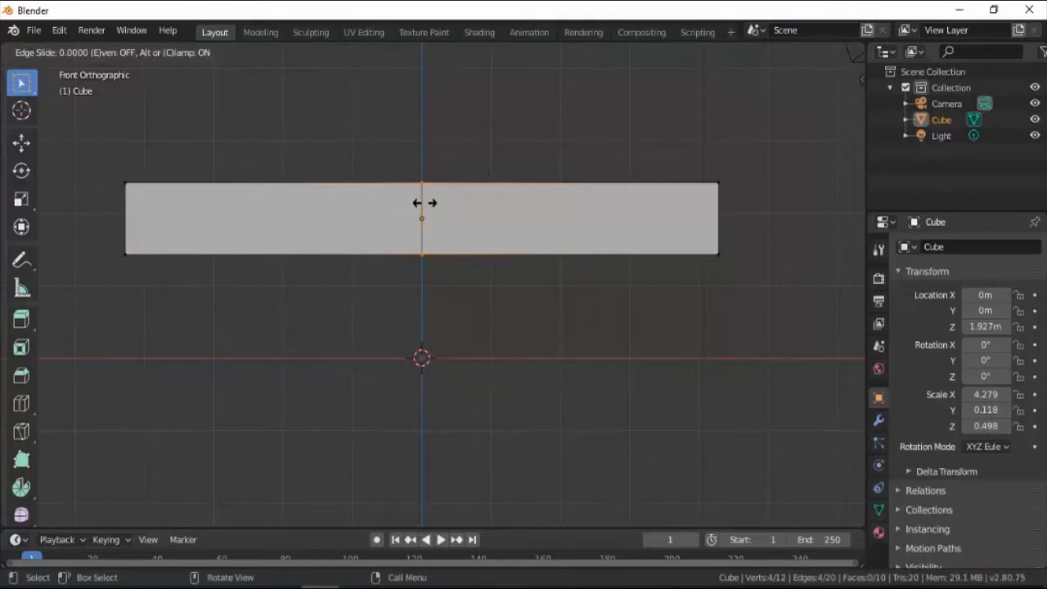
pyautogui.click(424, 202)
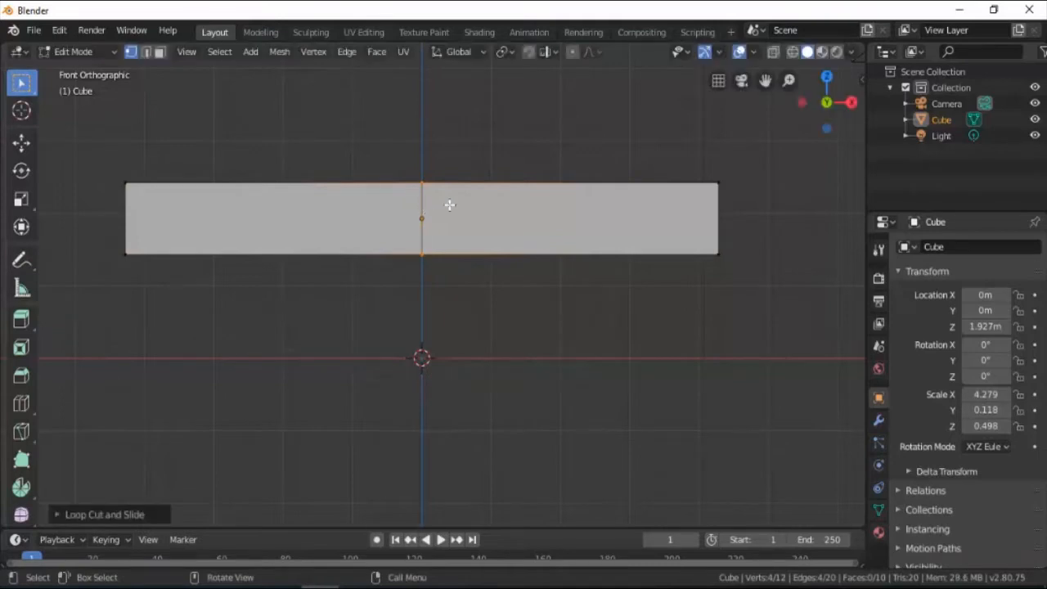
pyautogui.click(22, 144)
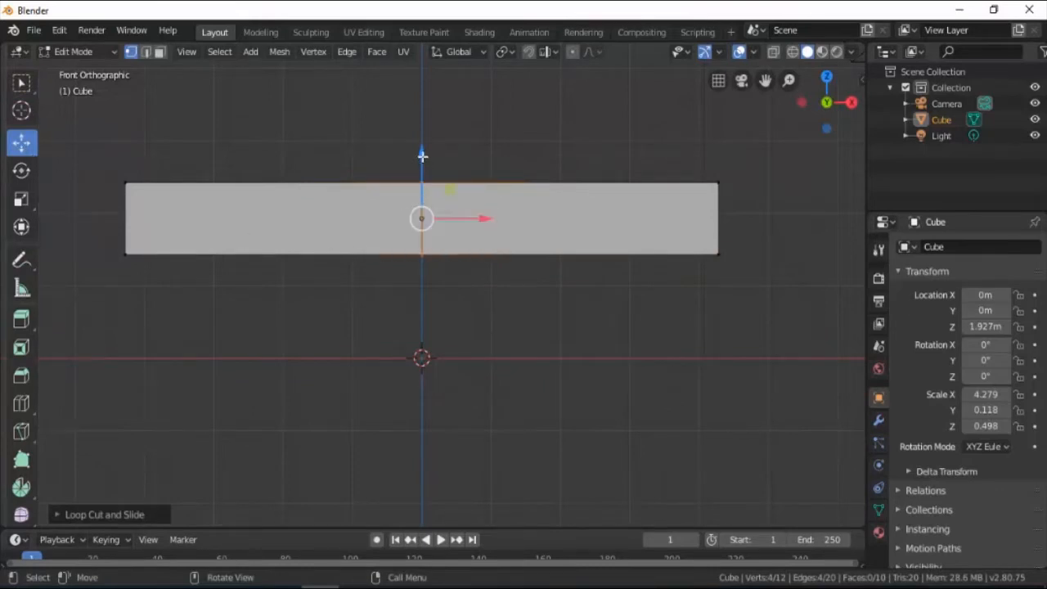
pyautogui.moveTo(422, 154); pyautogui.dragTo(423, 229)
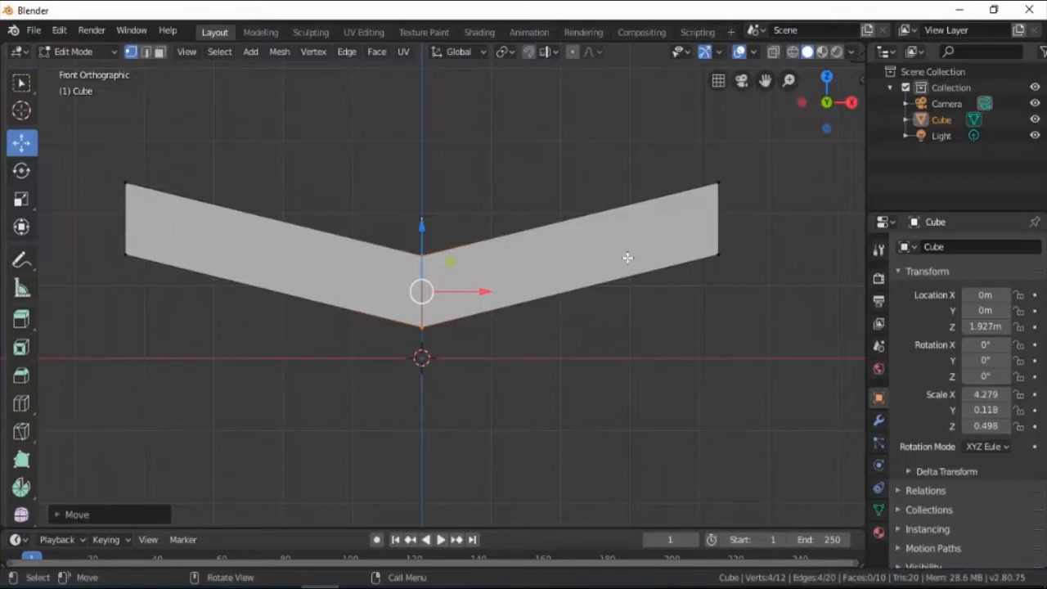
# Step: Add a lengthwise loop cut along the V-shaped bar, sliding it toward the lower edge by about 0.43
pyautogui.hotkey('ctrl', 'r')
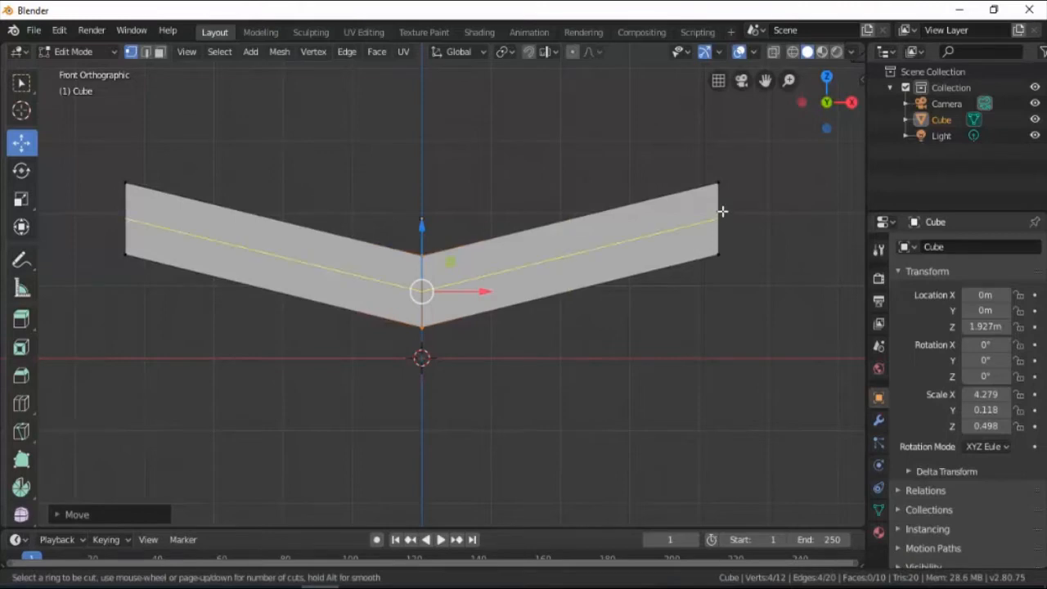
pyautogui.click(723, 221)
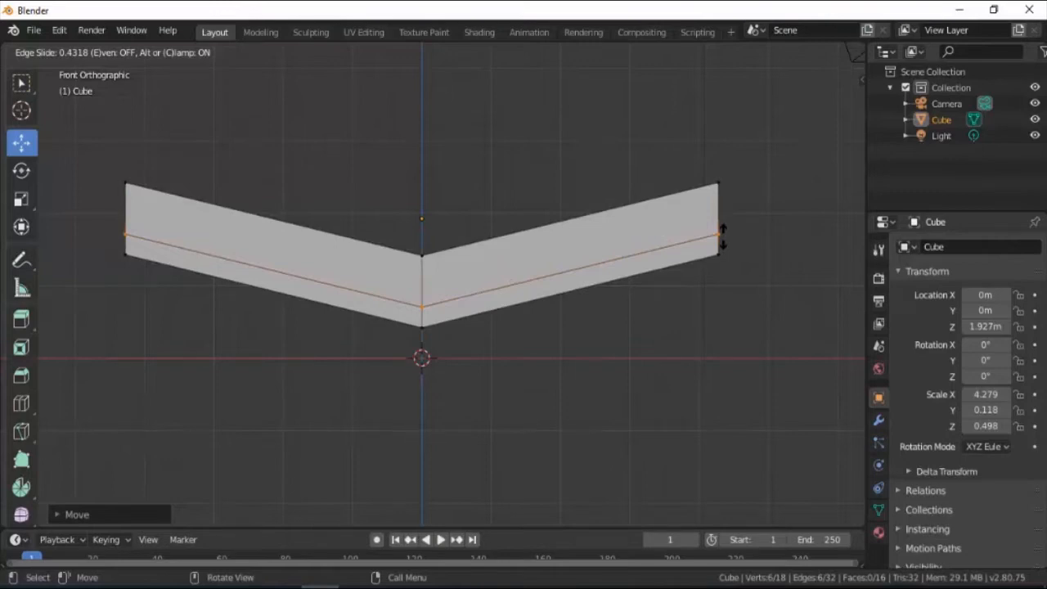
pyautogui.click(723, 235)
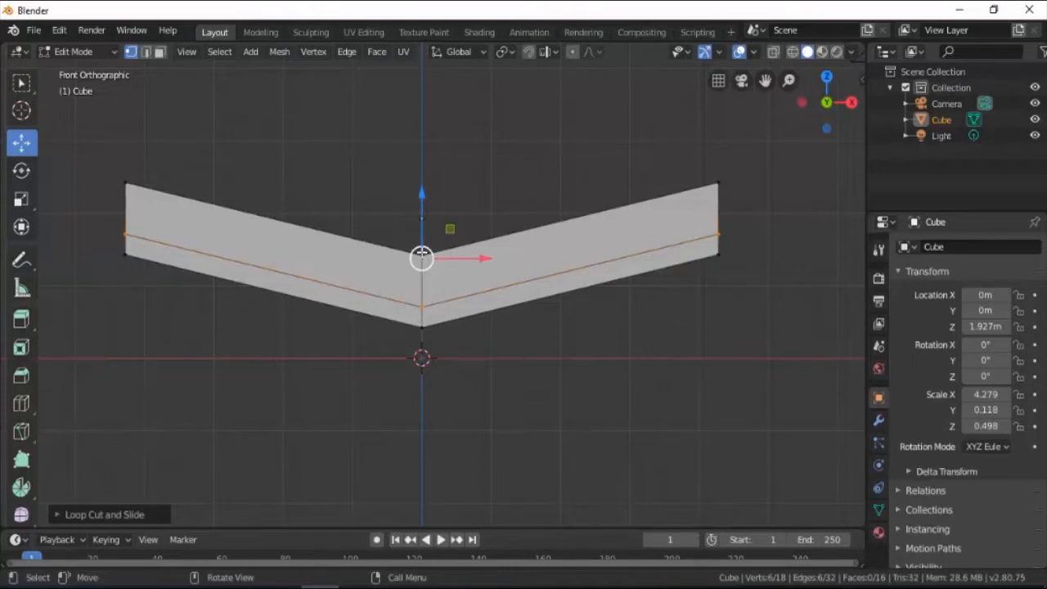
# Step: Bevel the central vertical edge loop about 0.894 m wide with 6 segments to curve the blade
pyautogui.keyDown('alt'); pyautogui.click(422, 313); pyautogui.keyUp('alt')
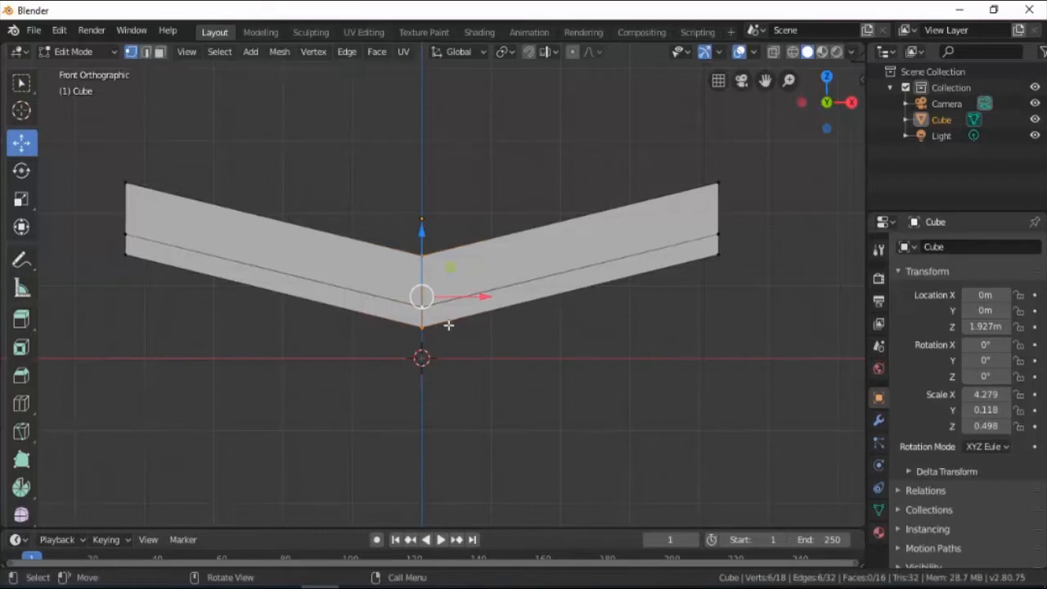
pyautogui.moveTo(409, 293)
pyautogui.mouseDown(button='middle')
pyautogui.moveTo(521, 327)
pyautogui.moveTo(603, 330)
pyautogui.moveTo(538, 315)
pyautogui.moveTo(652, 308)
pyautogui.moveTo(546, 311)
pyautogui.moveTo(420, 286)
pyautogui.mouseUp(button='middle')
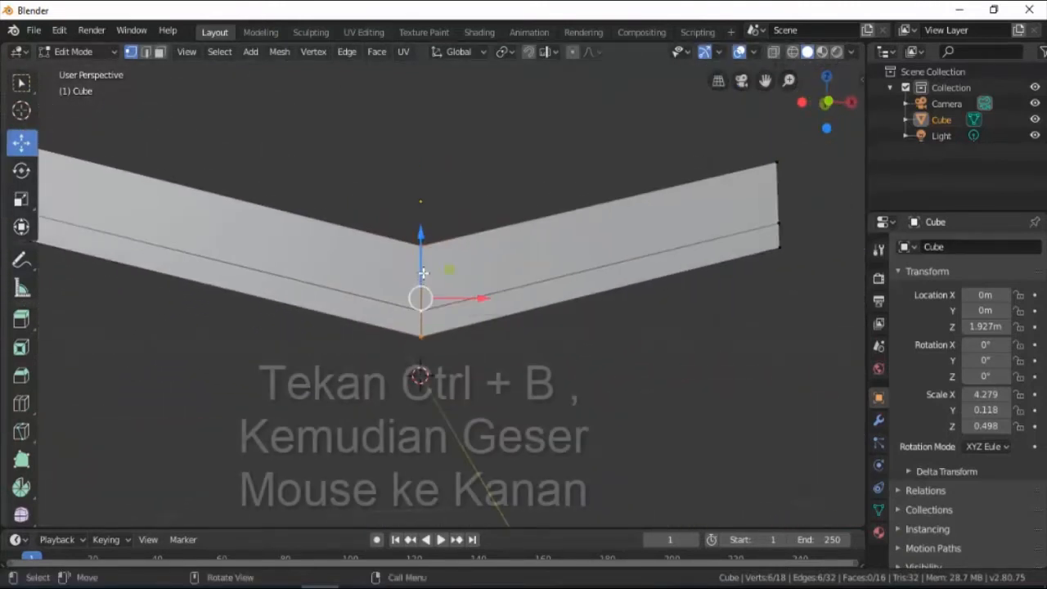
pyautogui.hotkey('ctrl', 'b')
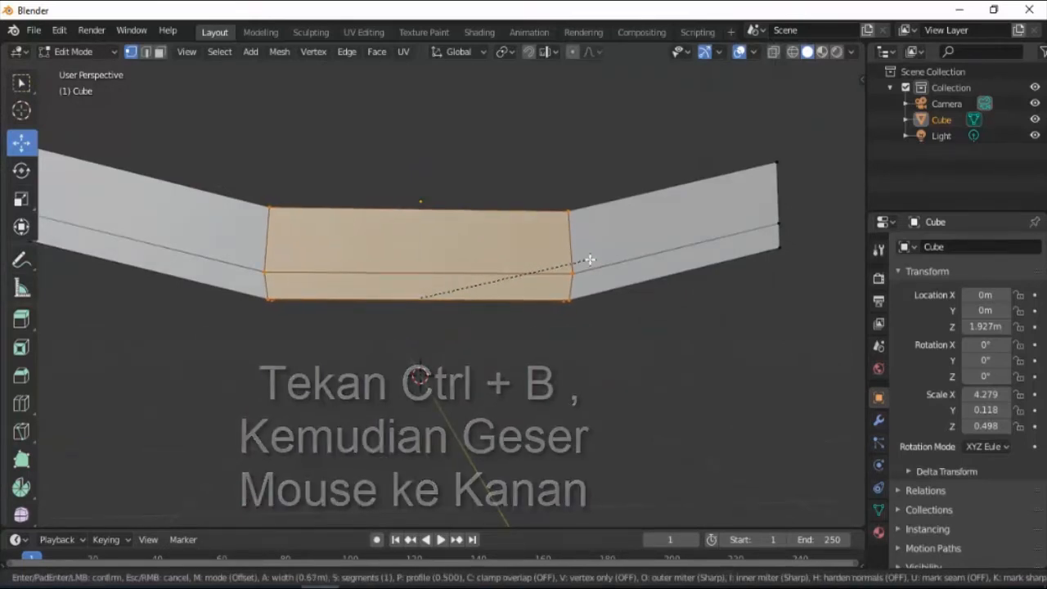
pyautogui.scroll(5, 605, 256)
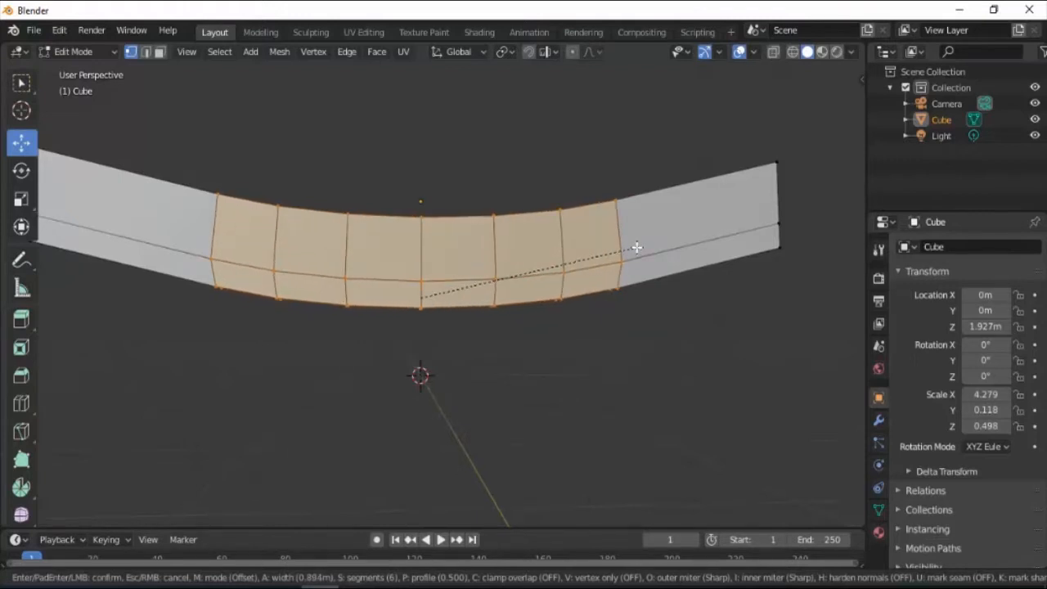
pyautogui.click(636, 247)
pyautogui.moveTo(385, 256); pyautogui.dragTo(352, 215, button='middle')
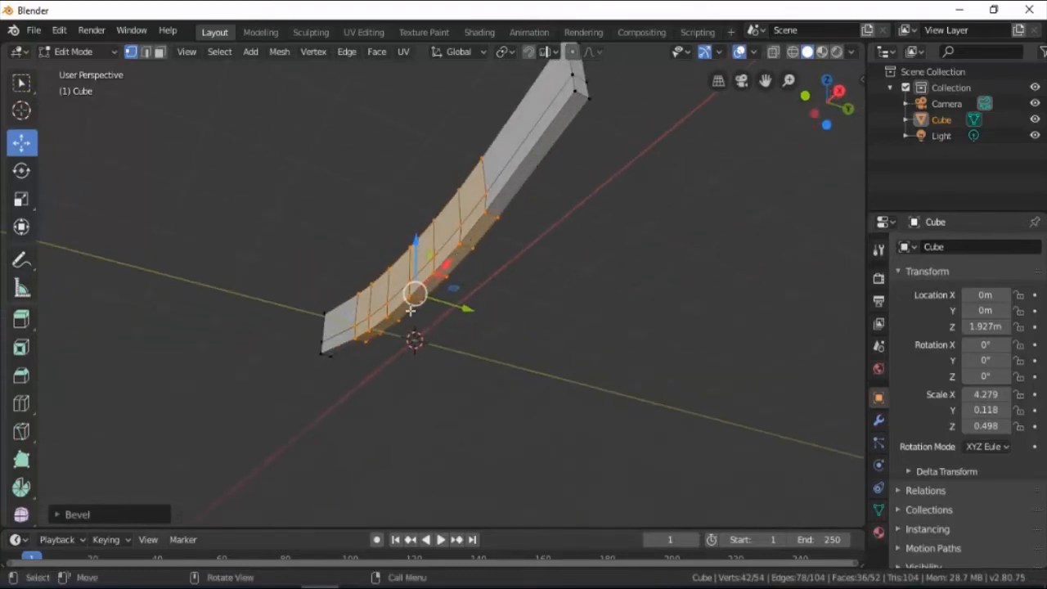
pyautogui.moveTo(466, 265); pyautogui.dragTo(398, 212, button='middle')
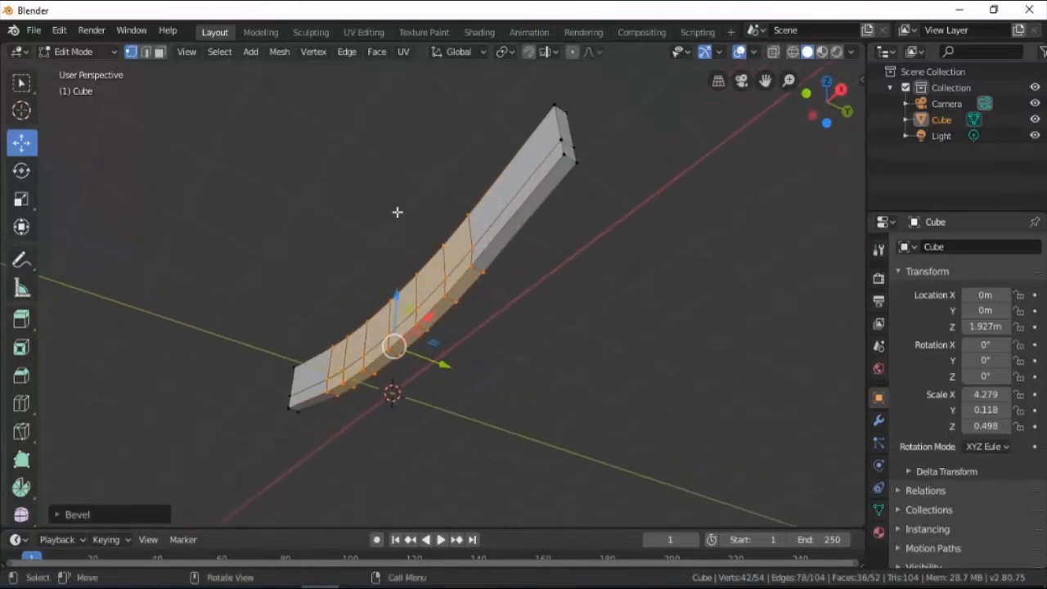
# Step: Select all eight faces along the curved bar's underside and scale them along Y to almost zero, forming a sharp cutting edge
pyautogui.click(160, 53)
pyautogui.moveTo(489, 351); pyautogui.dragTo(325, 414, button='middle')
pyautogui.click(305, 429)
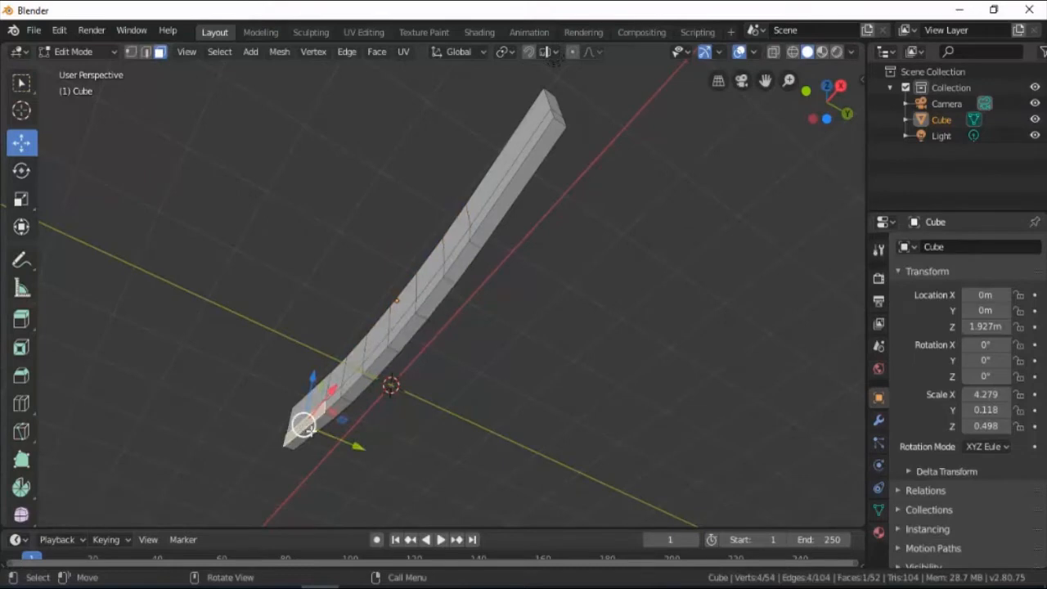
pyautogui.click(297, 445)
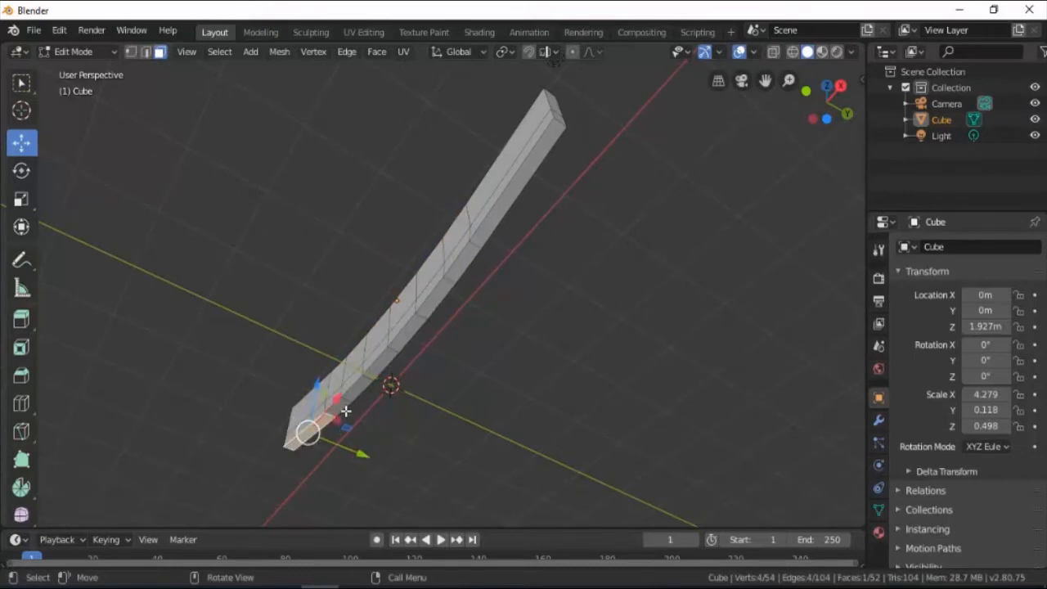
pyautogui.keyDown('shift'); pyautogui.click(510, 190); pyautogui.keyUp('shift')
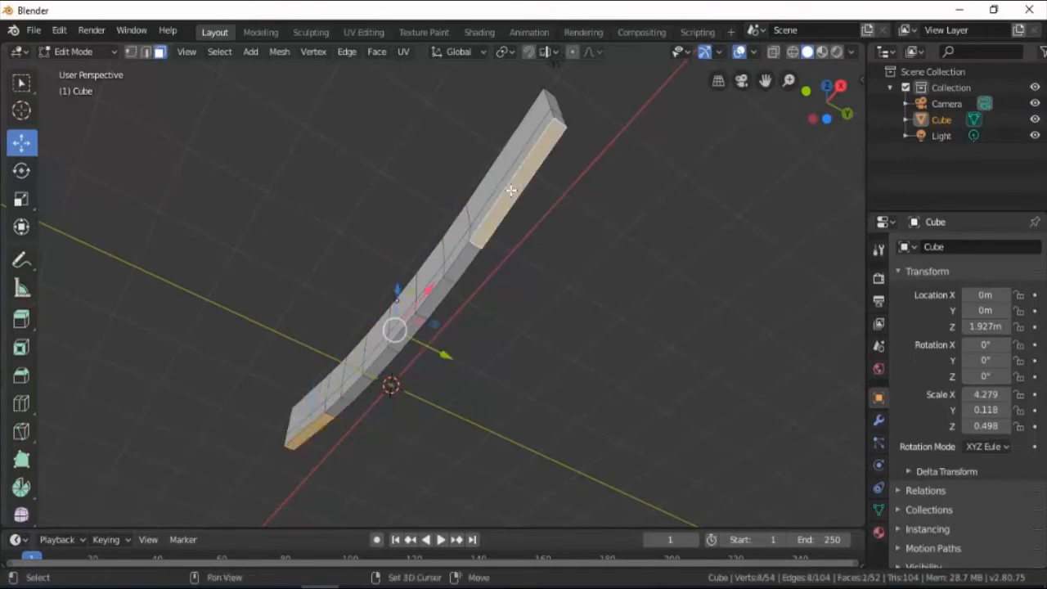
pyautogui.keyDown('shift'); pyautogui.click(461, 265); pyautogui.keyUp('shift')
pyautogui.keyDown('shift'); pyautogui.click(337, 411); pyautogui.keyUp('shift')
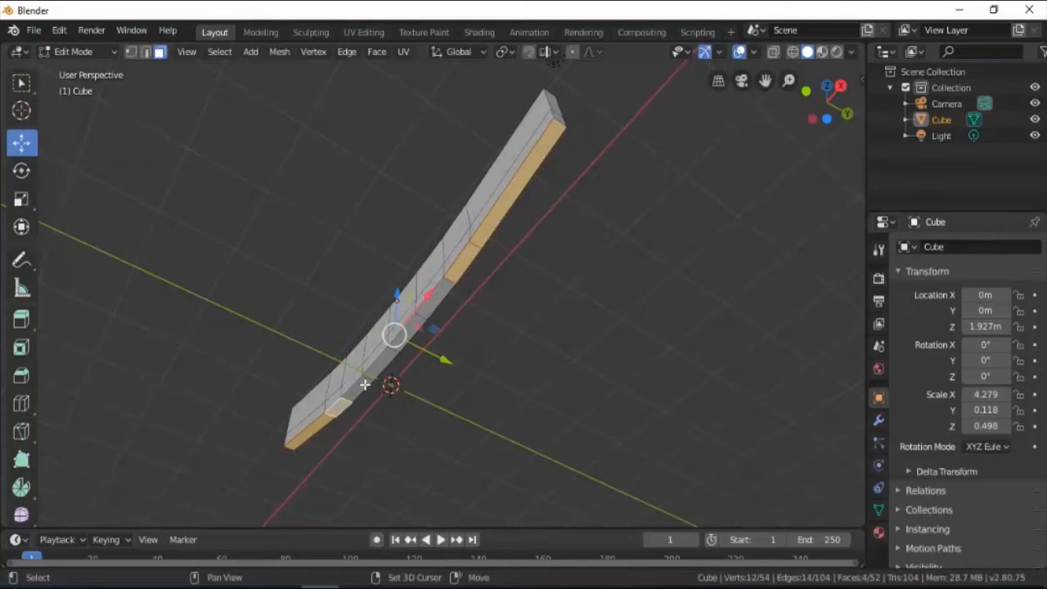
pyautogui.keyDown('shift'); pyautogui.click(363, 386); pyautogui.keyUp('shift')
pyautogui.keyDown('shift'); pyautogui.click(378, 360); pyautogui.keyUp('shift')
pyautogui.keyDown('shift'); pyautogui.click(438, 309); pyautogui.keyUp('shift')
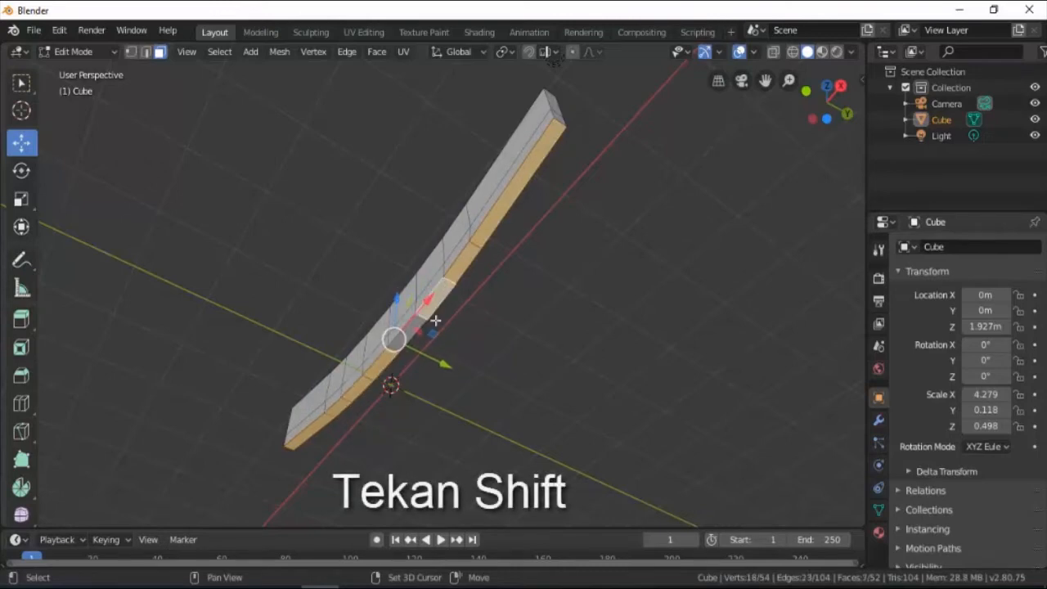
pyautogui.scroll(3, 438, 309)
pyautogui.scroll(-3, 440, 315)
pyautogui.keyDown('shift'); pyautogui.click(544, 133); pyautogui.keyUp('shift')
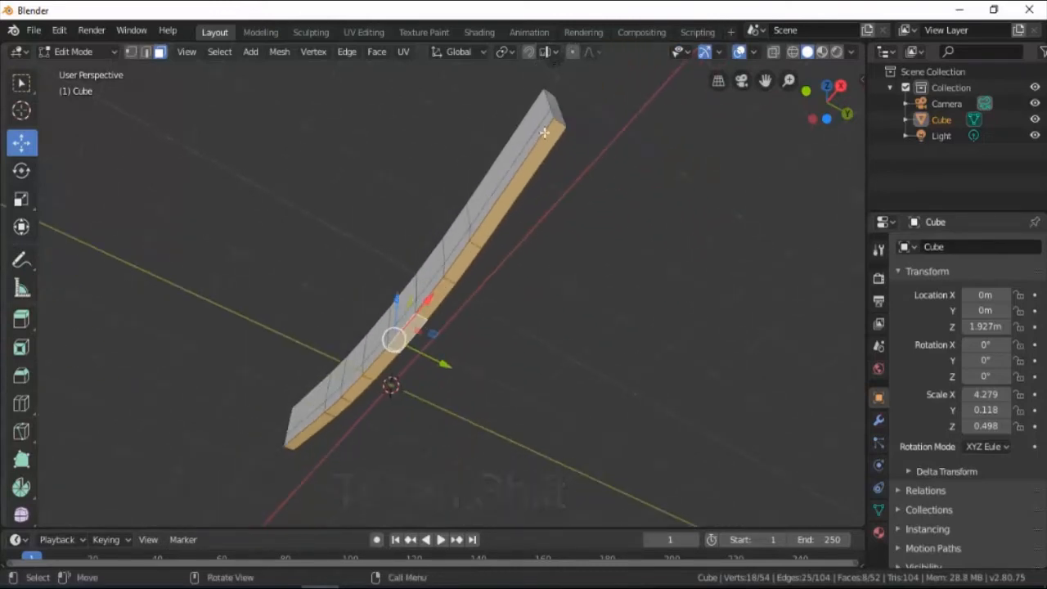
pyautogui.scroll(4, 389, 384)
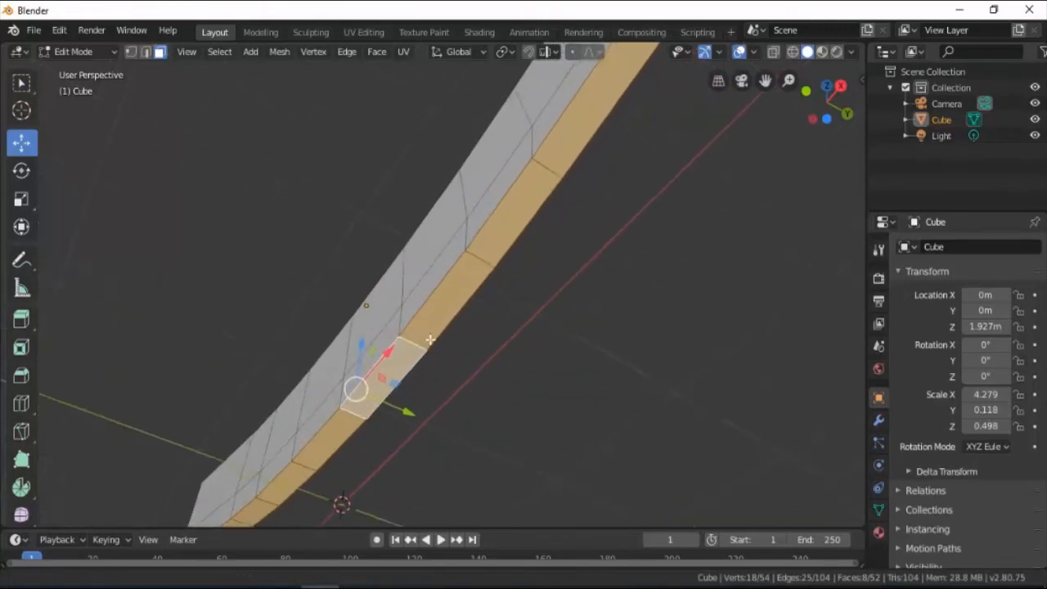
pyautogui.scroll(-2, 434, 328)
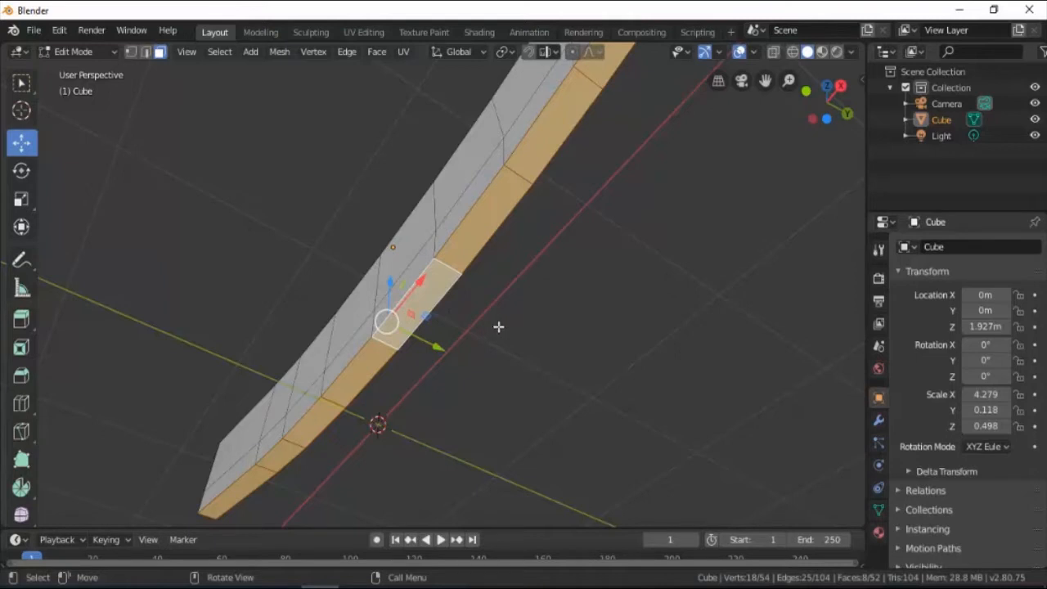
pyautogui.press('s')
pyautogui.press('y')
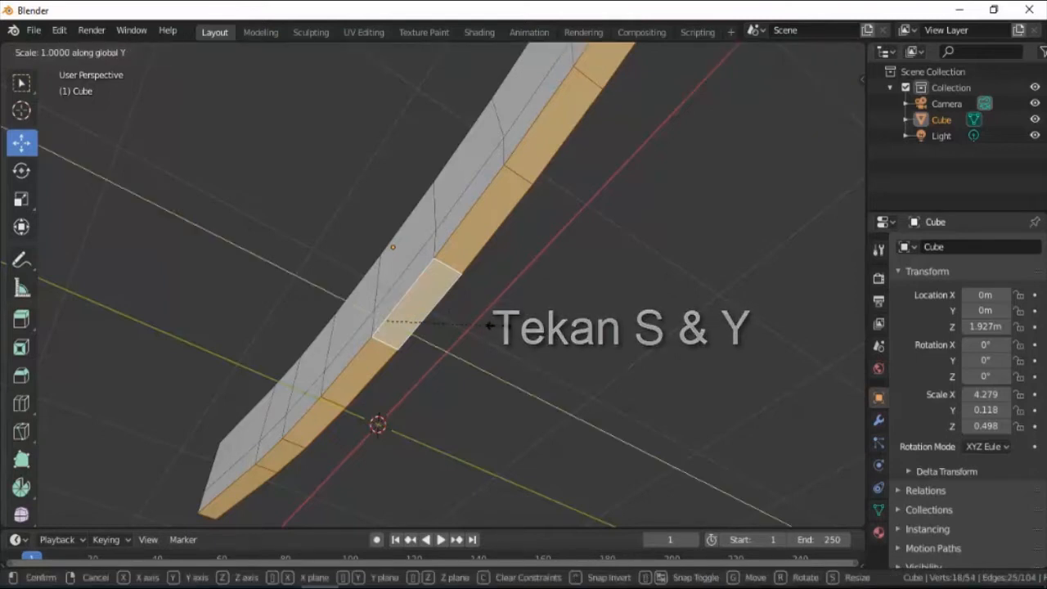
pyautogui.click(393, 321)
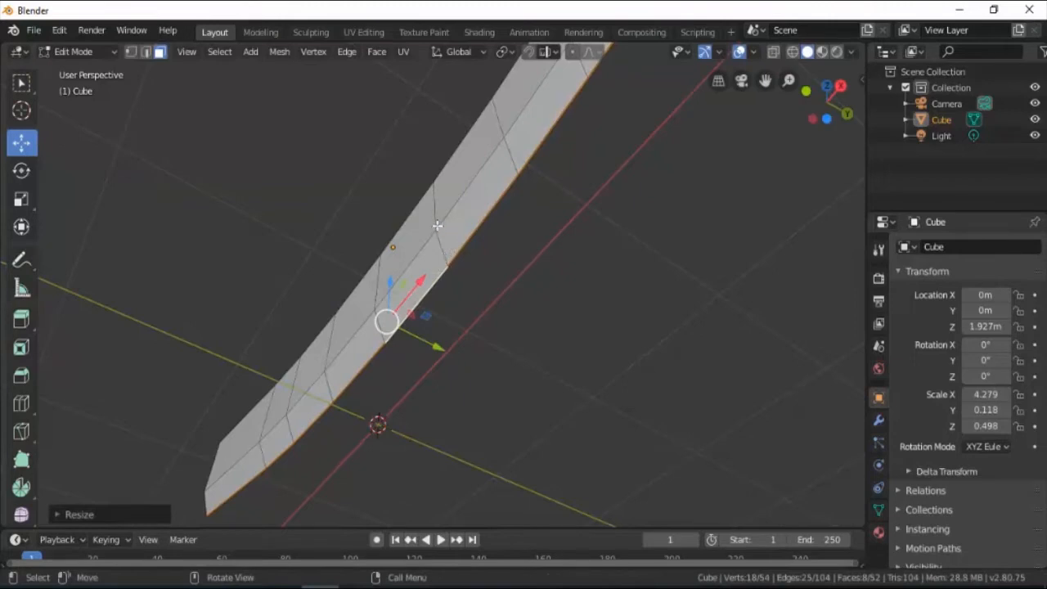
# Step: Move both end faces at the blade's +X end inward along X to shorten that section, then lower them slightly along Z
pyautogui.moveTo(434, 227); pyautogui.dragTo(571, 318, button='middle')
pyautogui.scroll(-2, 544, 318)
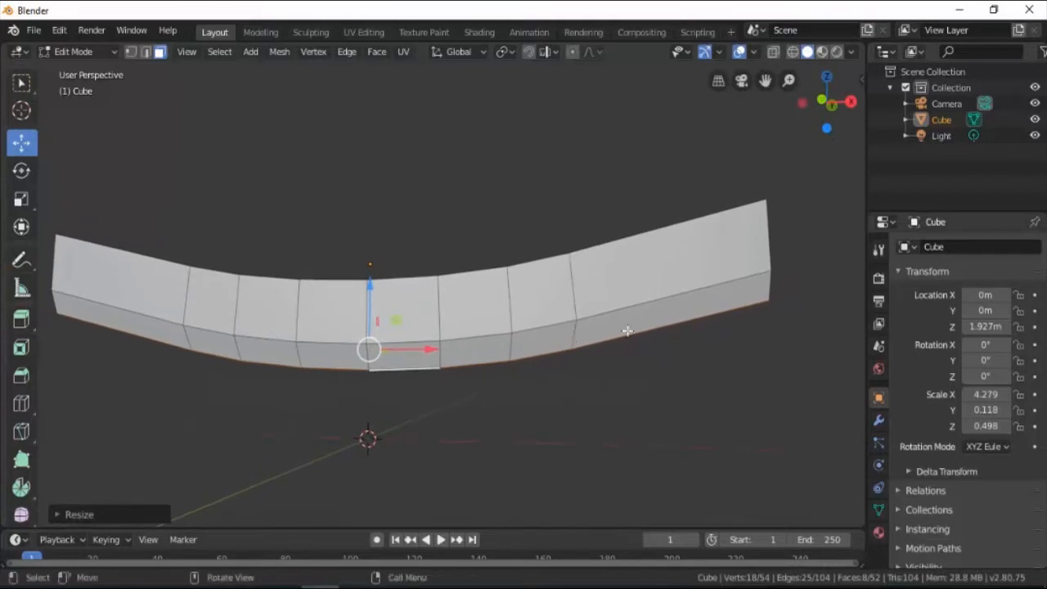
pyautogui.scroll(-1, 598, 326)
pyautogui.moveTo(663, 297); pyautogui.dragTo(583, 319, button='middle')
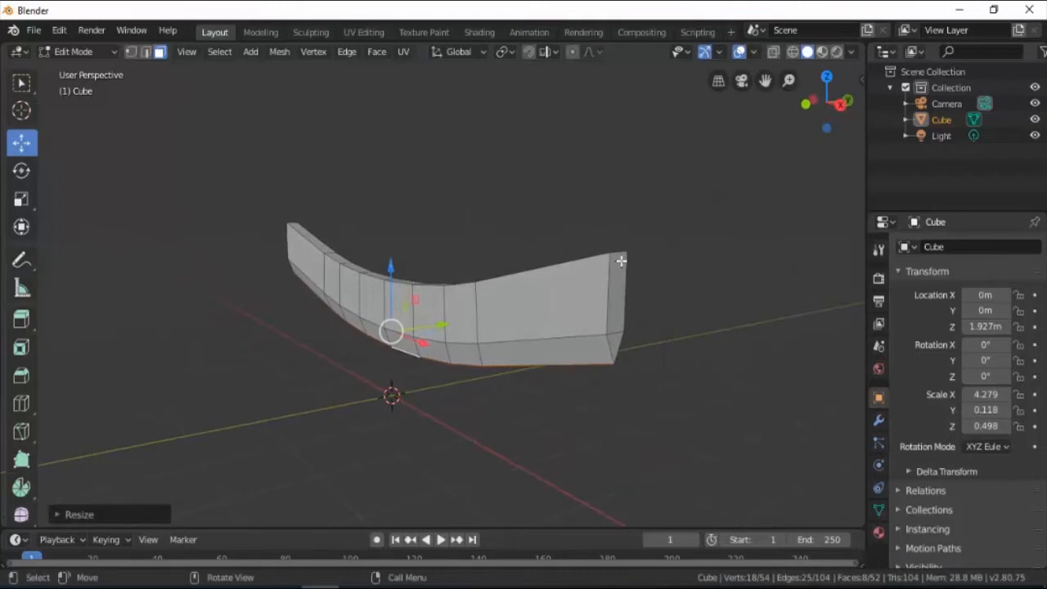
pyautogui.moveTo(618, 269); pyautogui.dragTo(624, 286, button='middle')
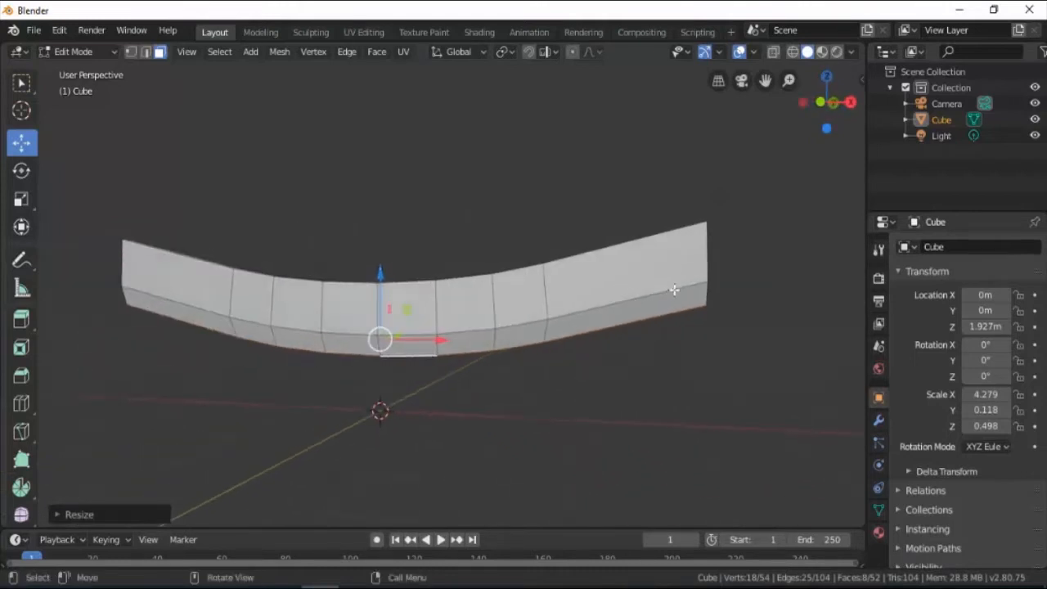
pyautogui.moveTo(702, 279); pyautogui.dragTo(624, 289, button='middle')
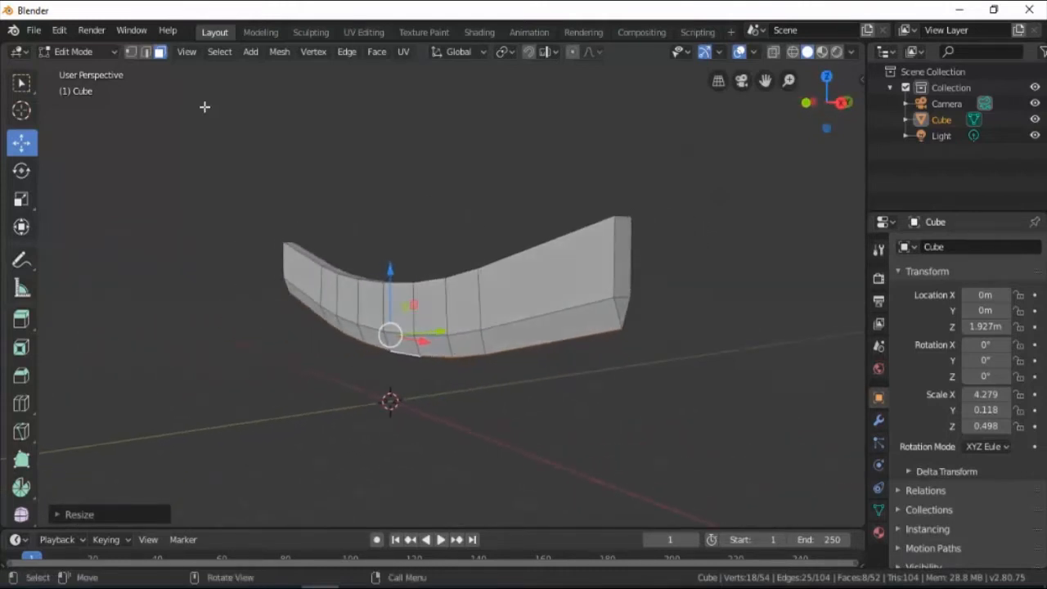
pyautogui.click(629, 298)
pyautogui.keyDown('shift'); pyautogui.click(629, 303); pyautogui.keyUp('shift')
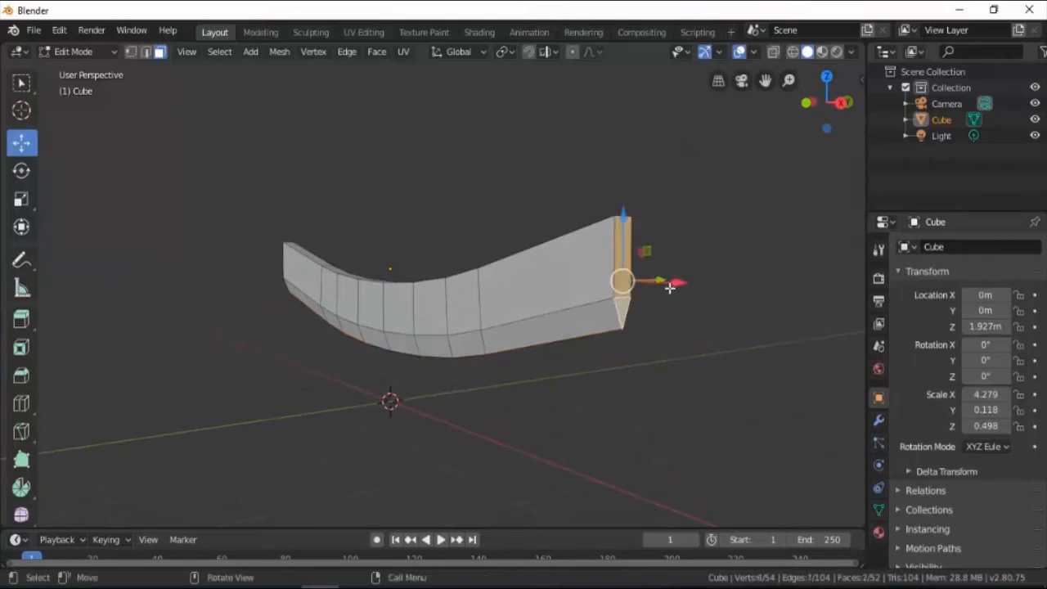
pyautogui.moveTo(679, 283); pyautogui.dragTo(626, 290)
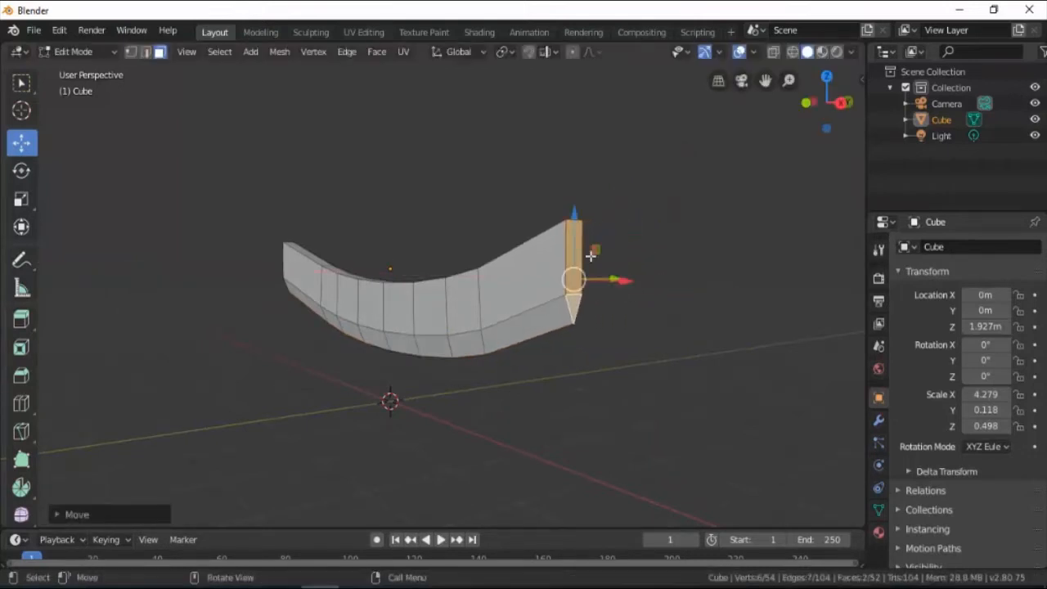
pyautogui.moveTo(578, 226); pyautogui.dragTo(578, 239)
# Step: In edge select mode, move the top edge of the blade's +X end outward along X to slant the tip
pyautogui.moveTo(491, 262); pyautogui.dragTo(587, 273, button='middle')
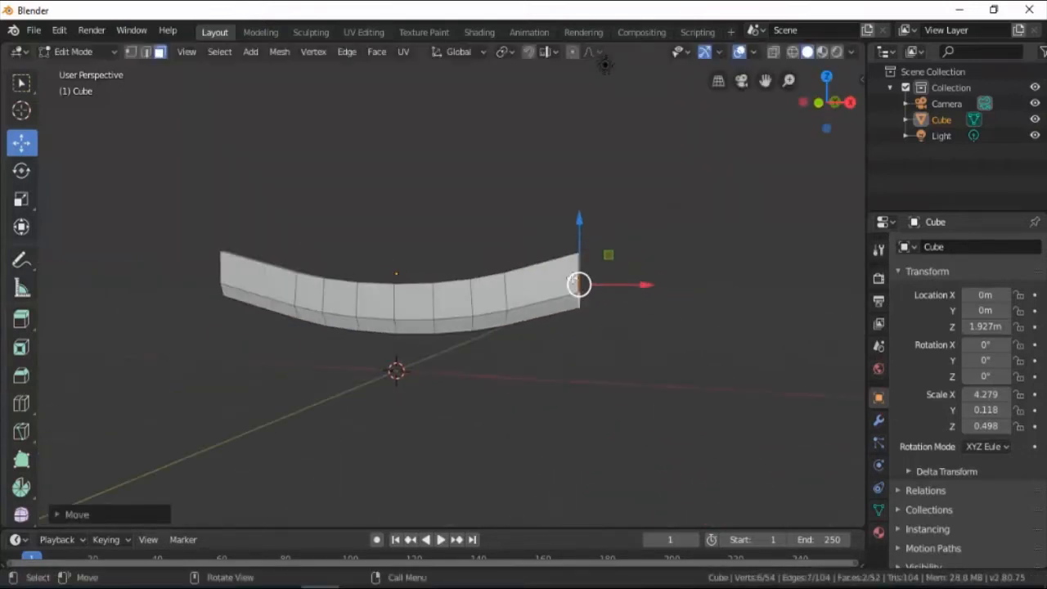
pyautogui.scroll(3, 587, 274)
pyautogui.moveTo(663, 302); pyautogui.dragTo(626, 254, button='middle')
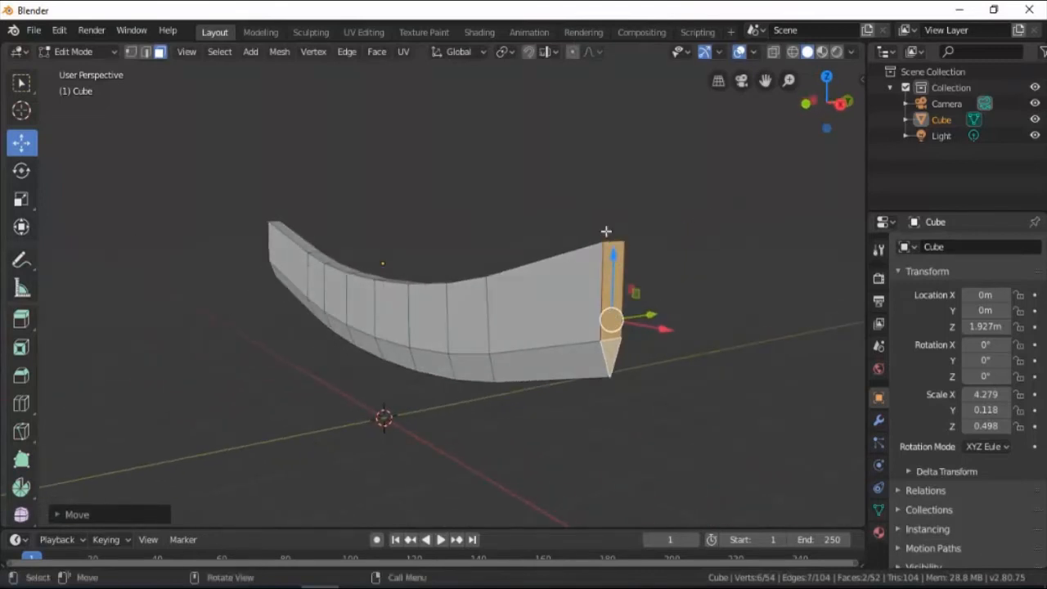
pyautogui.click(147, 52)
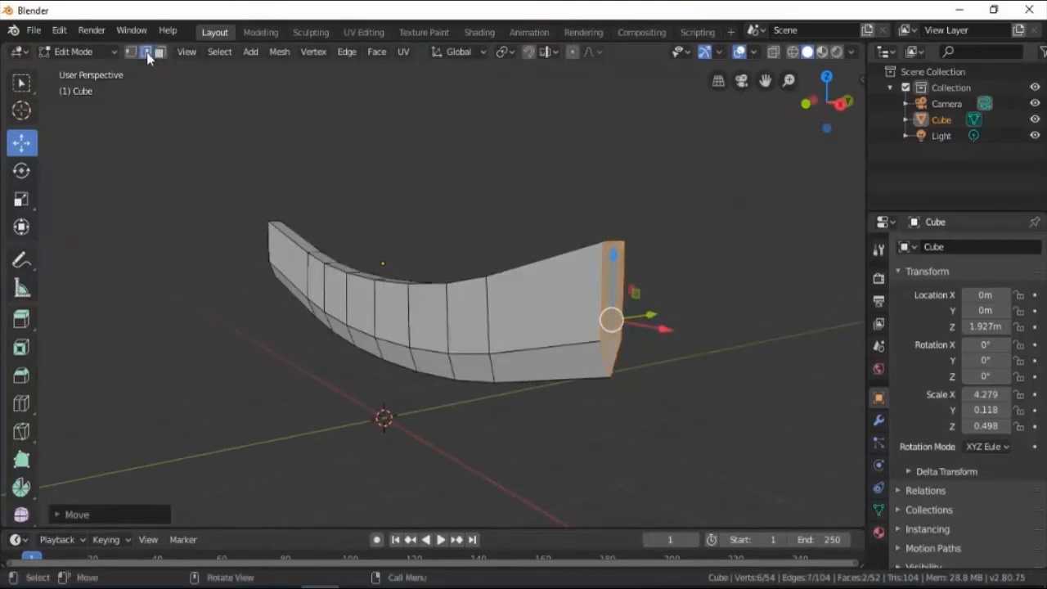
pyautogui.click(630, 243)
pyautogui.moveTo(630, 243); pyautogui.dragTo(661, 237, button='middle')
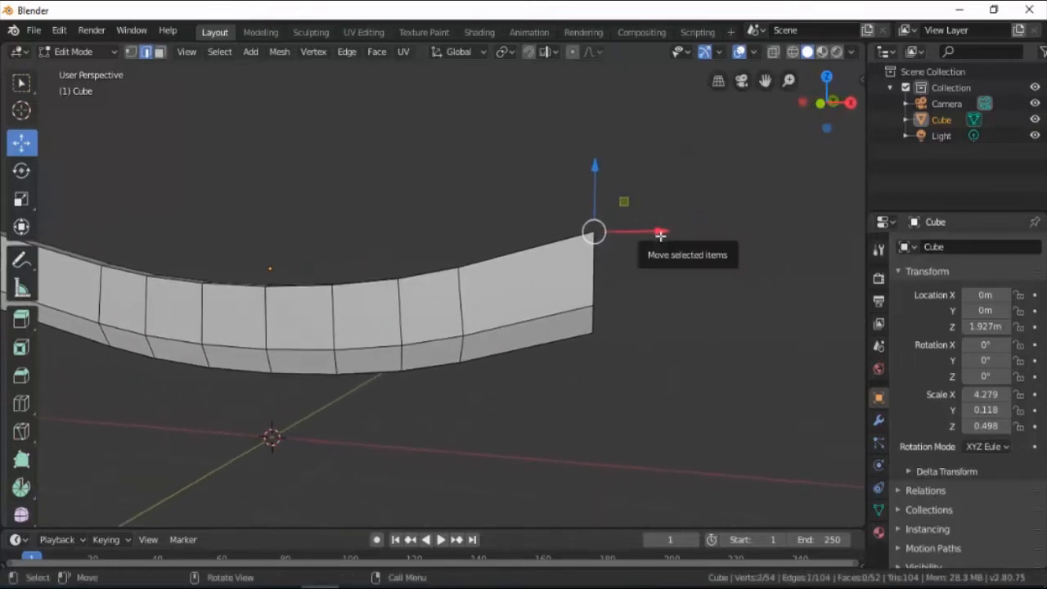
pyautogui.moveTo(662, 233); pyautogui.dragTo(739, 232)
# Step: Move the tip's middle cross edge outward along X, then raise it slightly in front view to shape the point
pyautogui.moveTo(738, 232); pyautogui.dragTo(567, 287, button='middle')
pyautogui.click(524, 276)
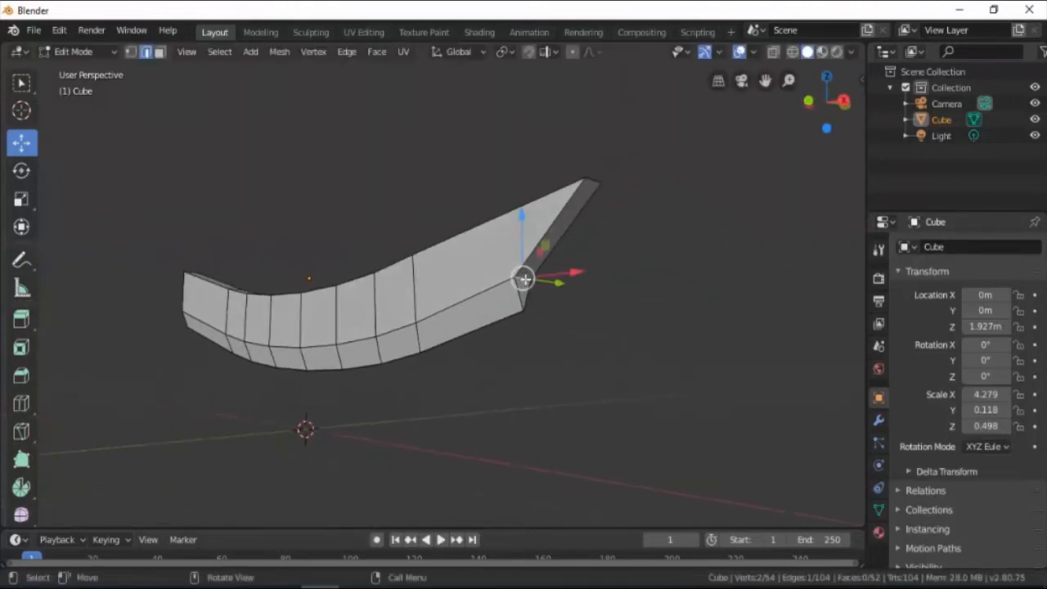
pyautogui.moveTo(575, 278); pyautogui.dragTo(611, 268)
pyautogui.press('KP_1')
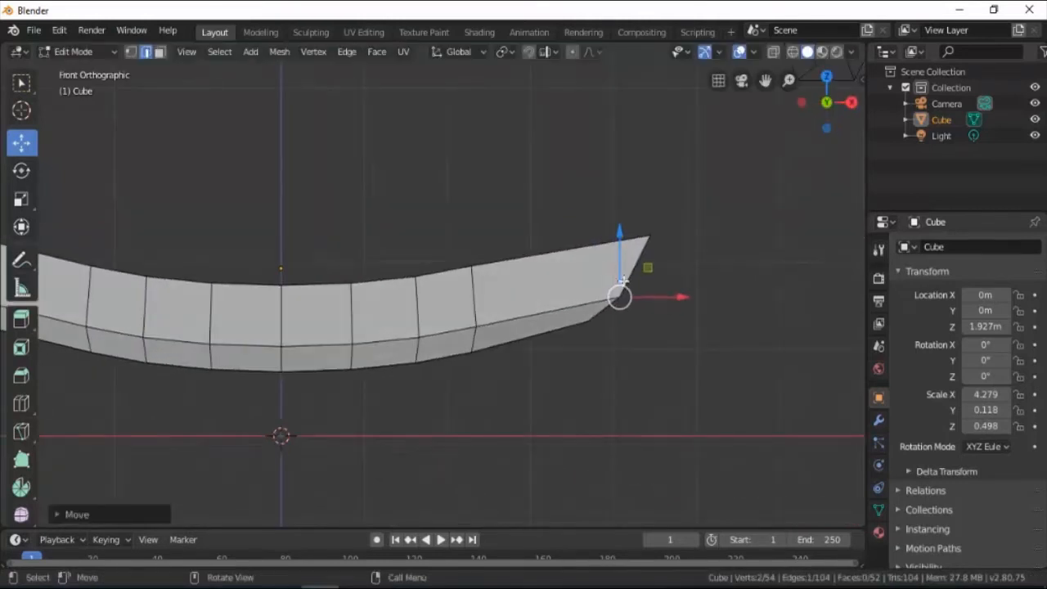
pyautogui.moveTo(621, 261); pyautogui.dragTo(622, 254)
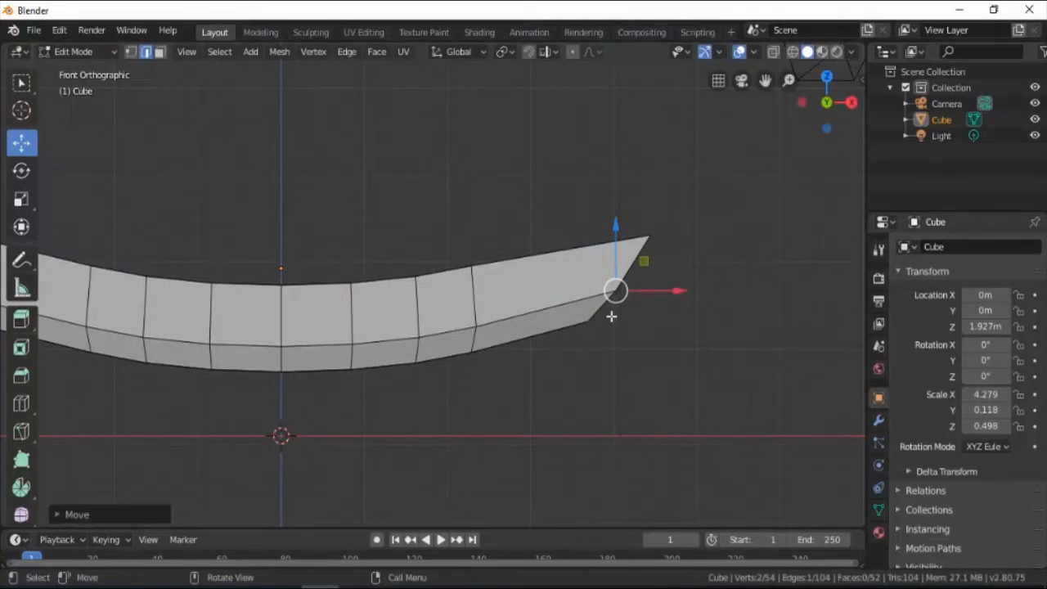
pyautogui.moveTo(490, 295); pyautogui.dragTo(475, 344, button='middle')
pyautogui.click(466, 294)
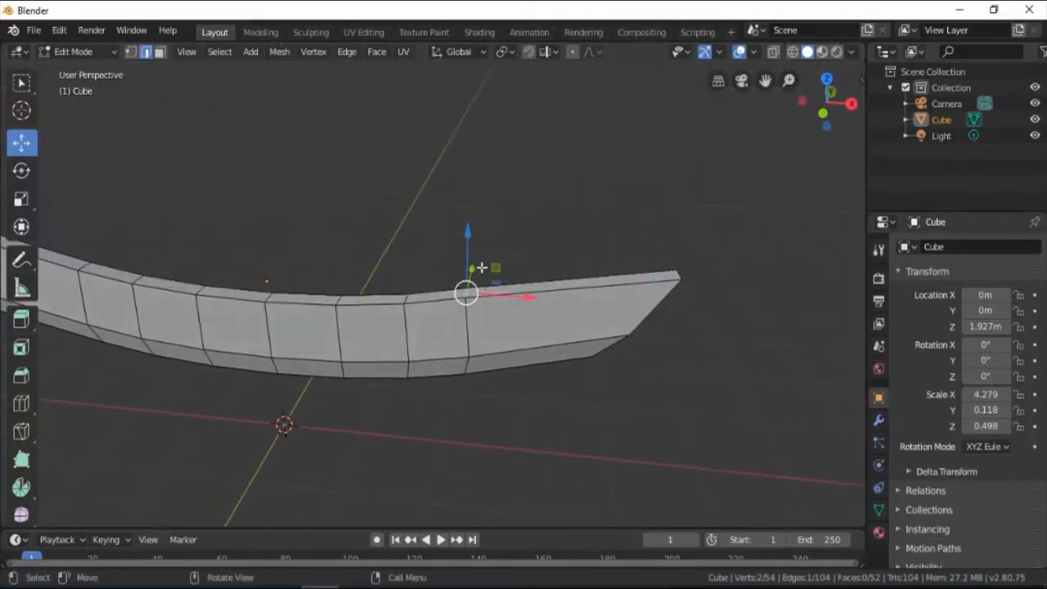
pyautogui.moveTo(469, 238); pyautogui.dragTo(467, 221)
pyautogui.hotkey('ctrl', 'z')
# Step: Raise the spine's cross edge one segment behind the tip section's base along Z to form a peak
pyautogui.click(406, 297)
pyautogui.moveTo(409, 246); pyautogui.dragTo(412, 225)
pyautogui.moveTo(413, 225); pyautogui.dragTo(505, 292, button='middle')
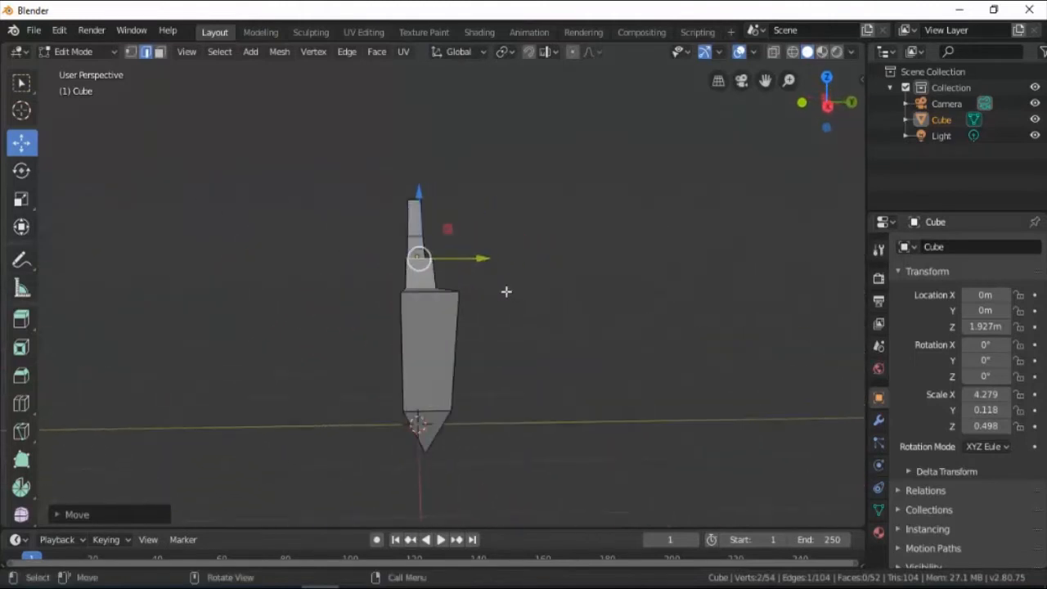
# Step: Select the tip's top and middle cross edges and scale them along Y to almost zero thickness
pyautogui.click(434, 293)
pyautogui.keyDown('shift'); pyautogui.click(435, 413); pyautogui.keyUp('shift')
pyautogui.press('s')
pyautogui.press('y')
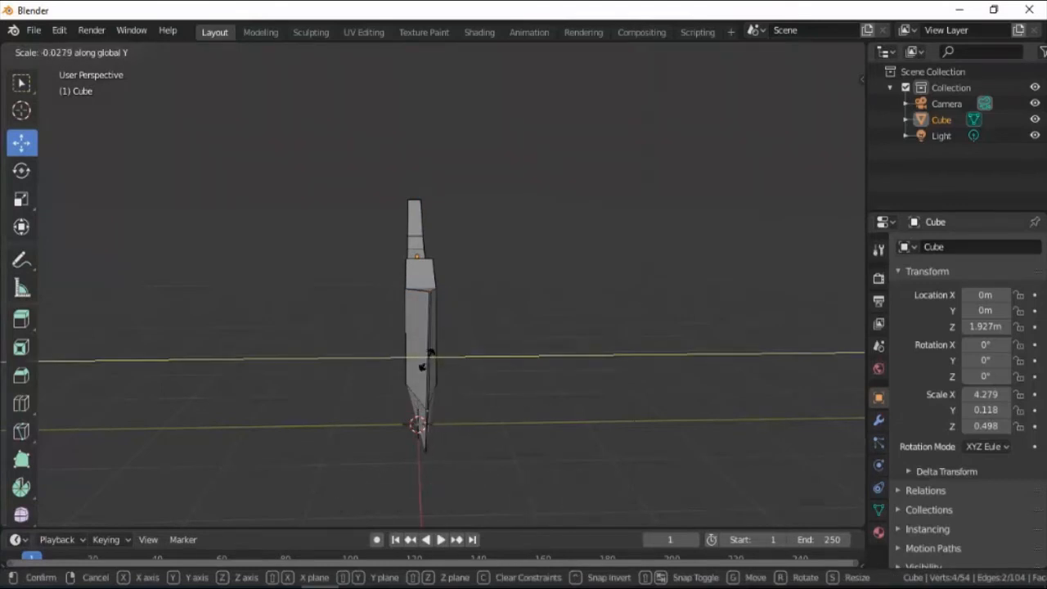
pyautogui.click(439, 367)
pyautogui.moveTo(439, 368); pyautogui.dragTo(467, 389, button='middle')
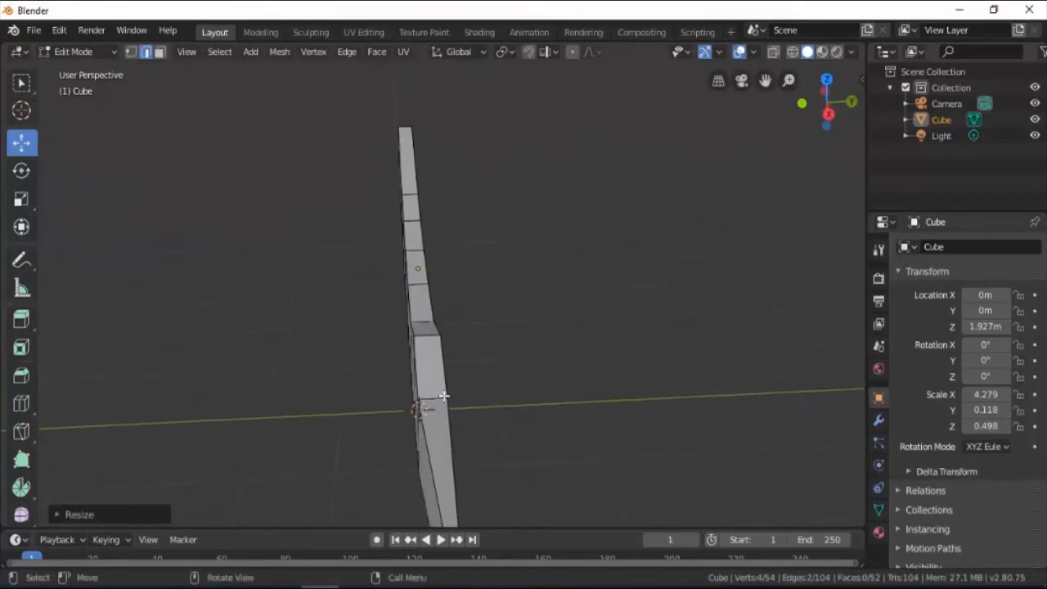
# Step: Scale the spine edge at the tip section's base and the raised peak edge slightly inward along Y to taper the blade
pyautogui.press('s')
pyautogui.press('y')
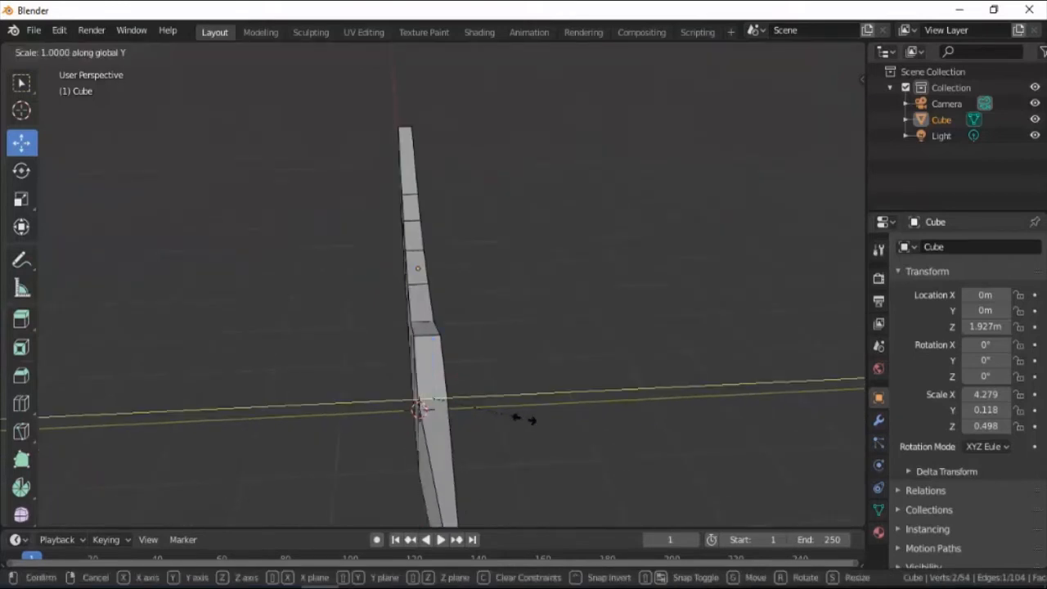
pyautogui.click(507, 417)
pyautogui.moveTo(507, 418); pyautogui.dragTo(473, 326, button='middle')
pyautogui.click(473, 326)
pyautogui.press('s')
pyautogui.press('y')
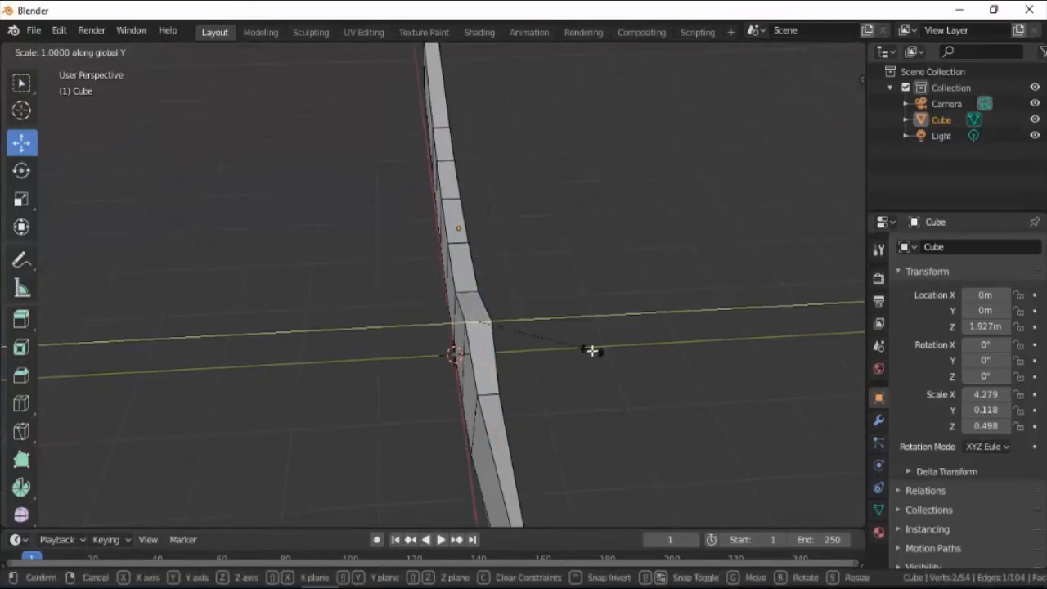
pyautogui.click(582, 351)
# Step: Extrude the upper rectangular face at the blade's blunt end and scale it down to create a smaller inset face
pyautogui.moveTo(442, 357); pyautogui.dragTo(583, 293, button='middle')
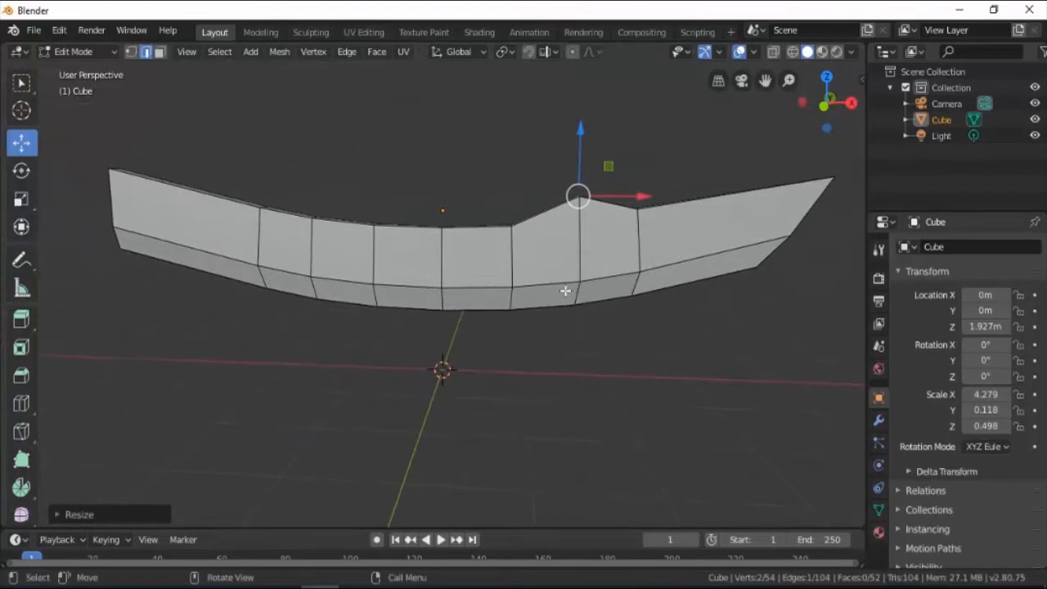
pyautogui.moveTo(349, 266)
pyautogui.mouseDown(button='middle')
pyautogui.moveTo(563, 289)
pyautogui.moveTo(344, 250)
pyautogui.moveTo(435, 267)
pyautogui.moveTo(309, 273)
pyautogui.moveTo(306, 238)
pyautogui.moveTo(352, 271)
pyautogui.mouseUp(button='middle')
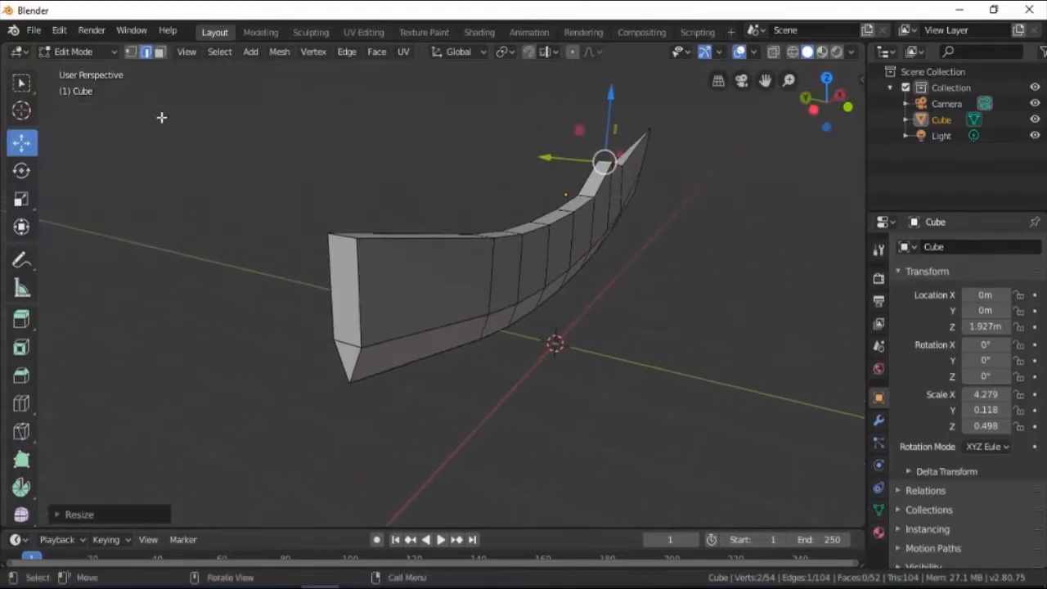
pyautogui.click(160, 54)
pyautogui.click(344, 291)
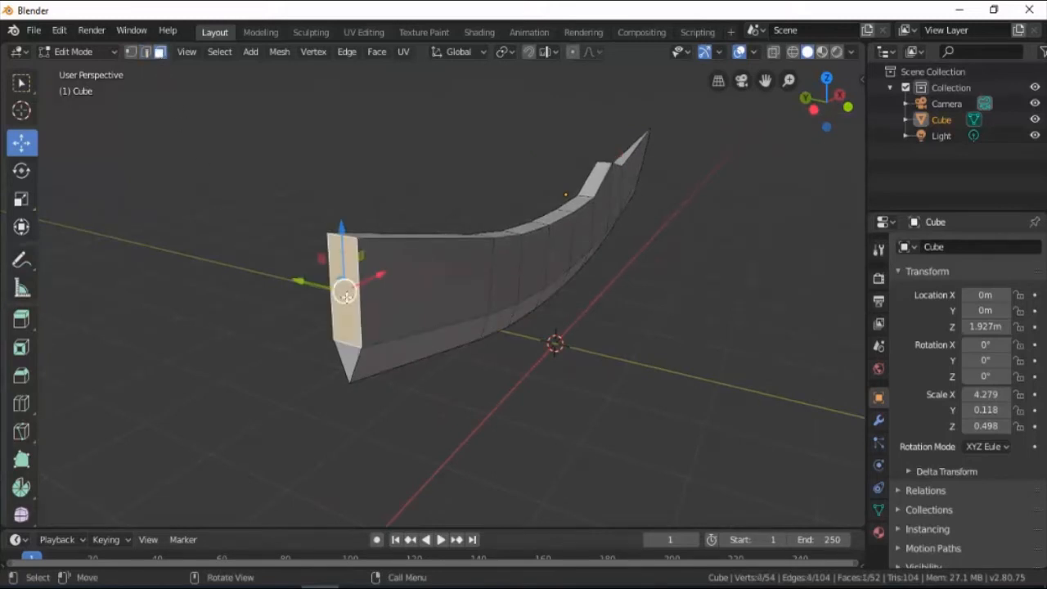
pyautogui.scroll(1, 343, 291)
pyautogui.moveTo(335, 292); pyautogui.dragTo(447, 292, button='middle')
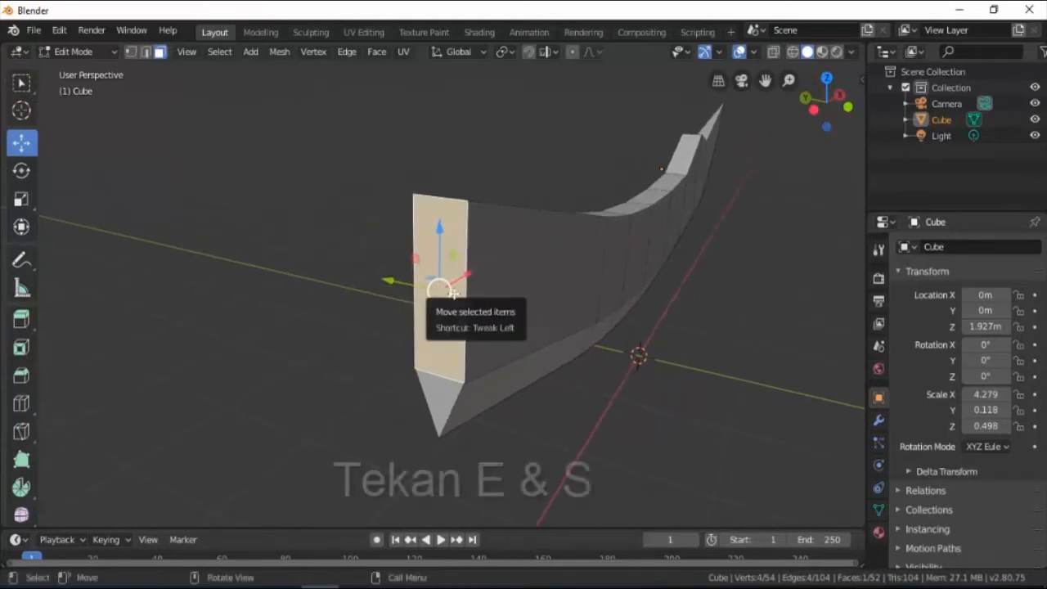
pyautogui.press('e')
pyautogui.press('s')
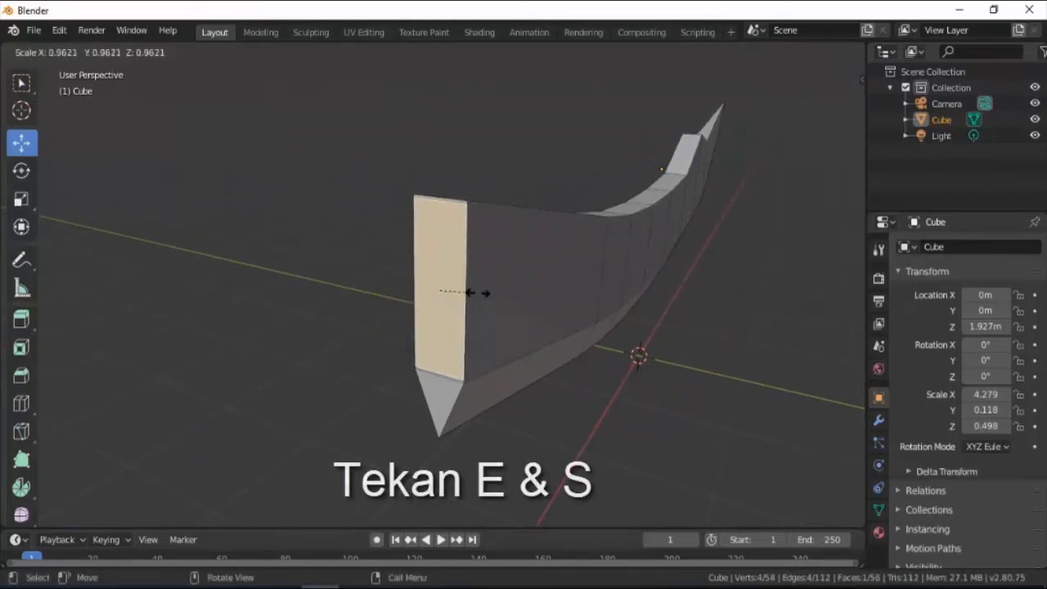
pyautogui.click(464, 292)
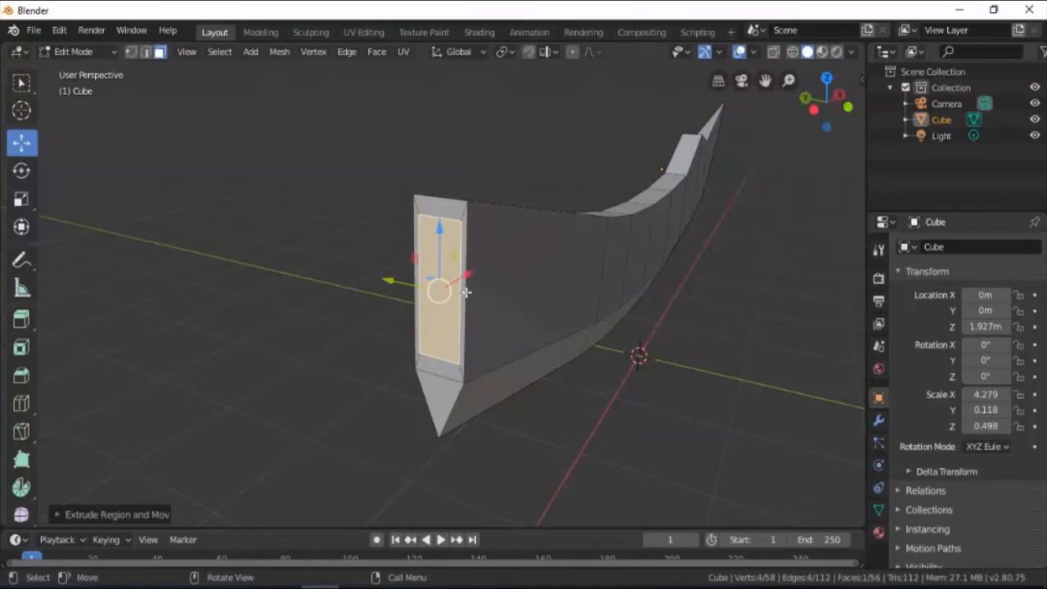
# Step: Shorten the inset face on the blade's blunt end along Z and raise it close to the spine
pyautogui.moveTo(439, 236); pyautogui.dragTo(440, 224)
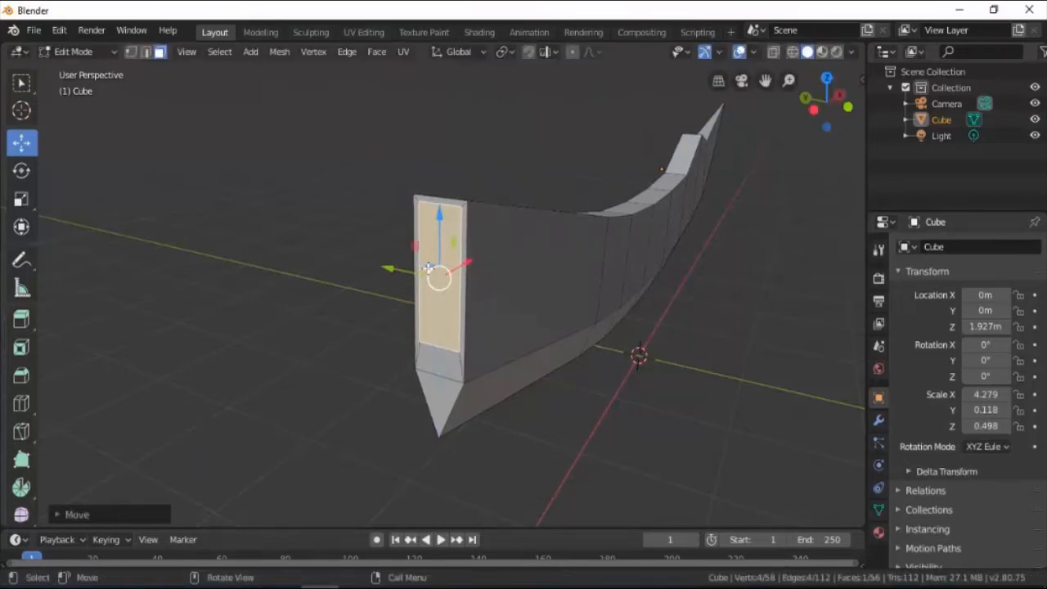
pyautogui.press('s')
pyautogui.press('z')
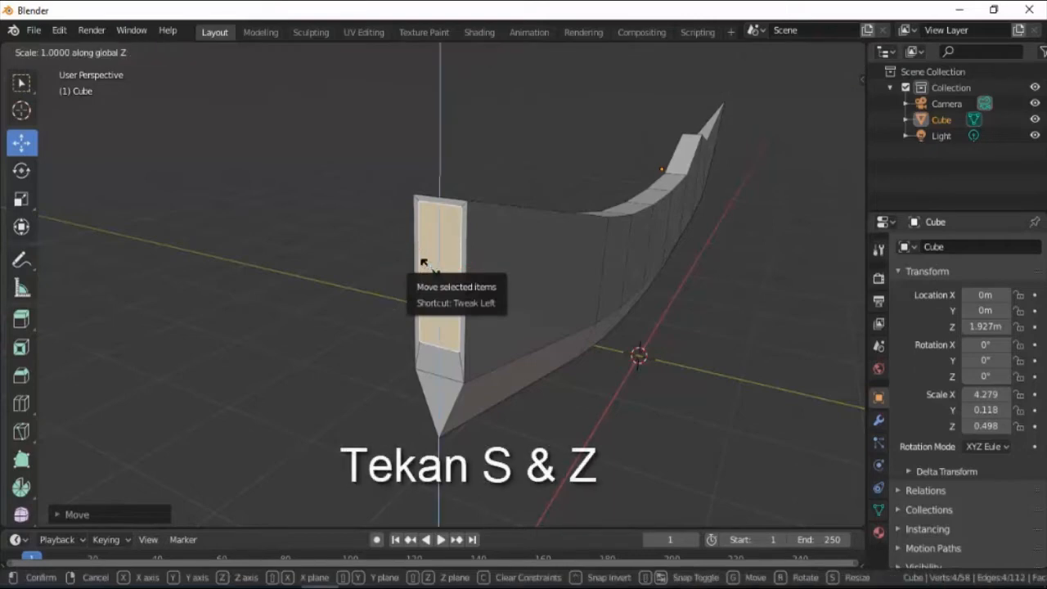
pyautogui.click(427, 274)
pyautogui.moveTo(437, 244); pyautogui.dragTo(436, 238)
# Step: Extrude the inset face outward into a long tang and scale its end face down to taper it
pyautogui.moveTo(436, 242); pyautogui.dragTo(467, 279, button='middle')
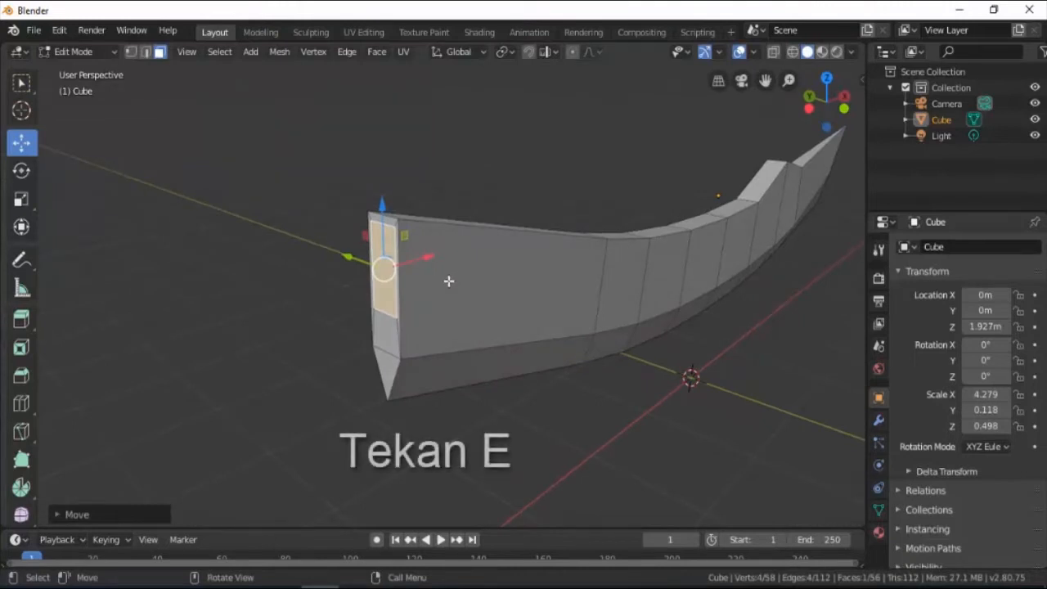
pyautogui.press('e')
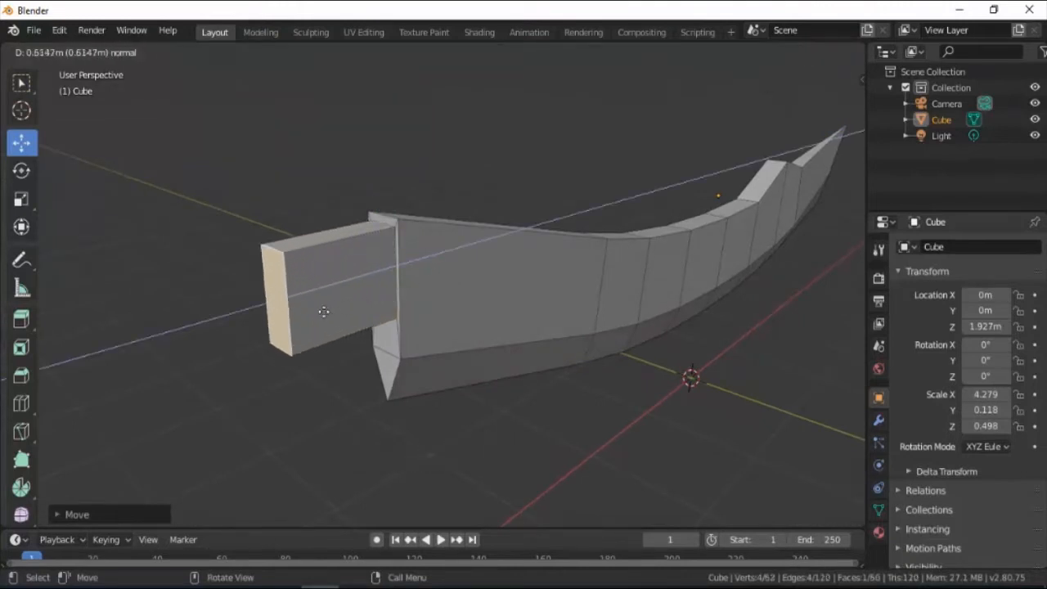
pyautogui.click(272, 321)
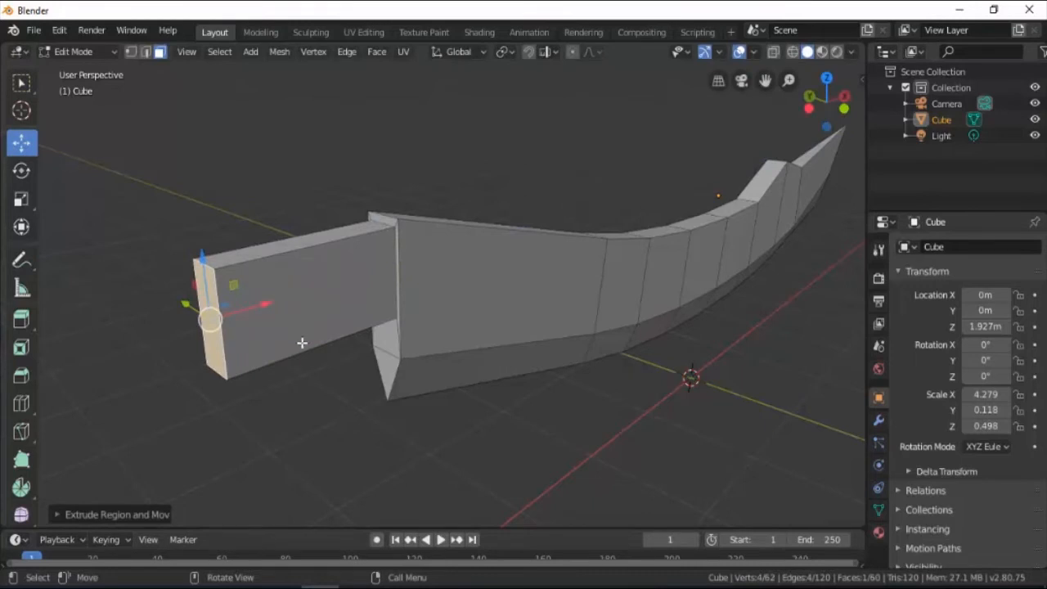
pyautogui.press('s')
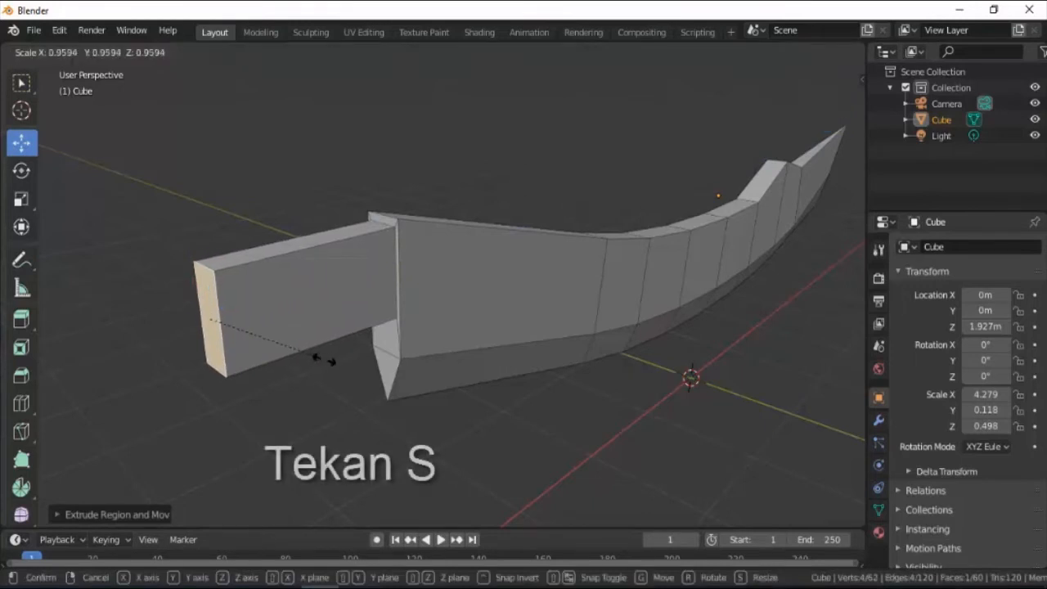
pyautogui.click(276, 342)
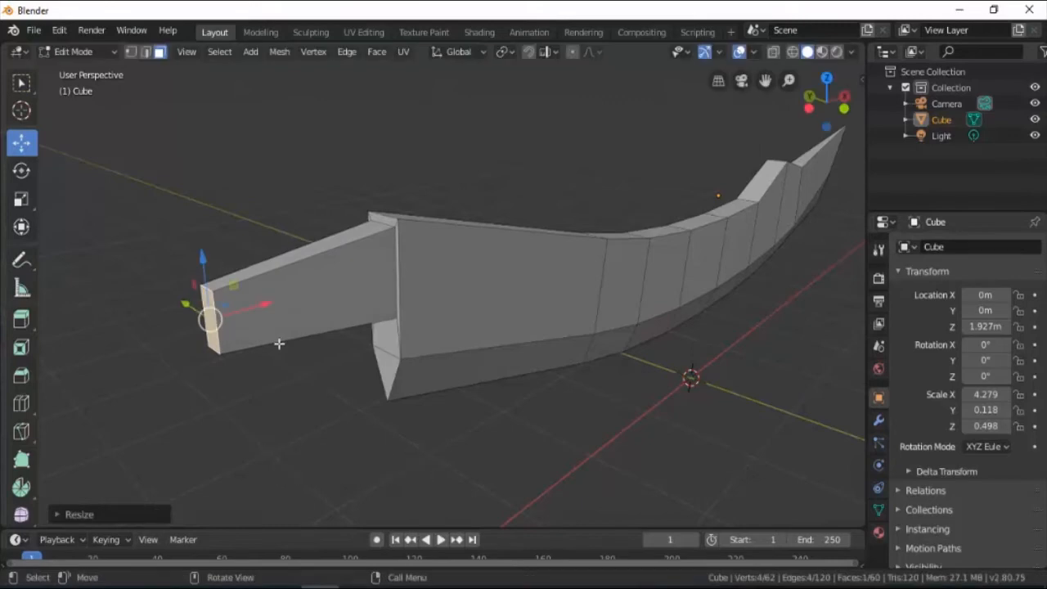
# Step: In front view, raise the tang's end face along Z so its upper edge runs nearly level
pyautogui.press('KP_1')
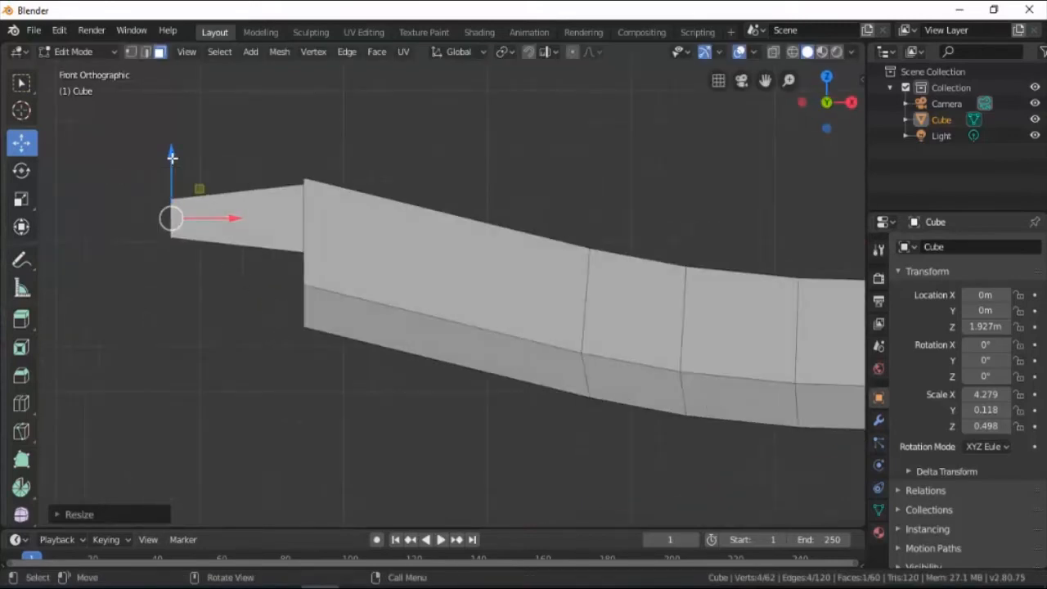
pyautogui.moveTo(172, 157); pyautogui.dragTo(168, 143)
pyautogui.scroll(-5, 447, 286)
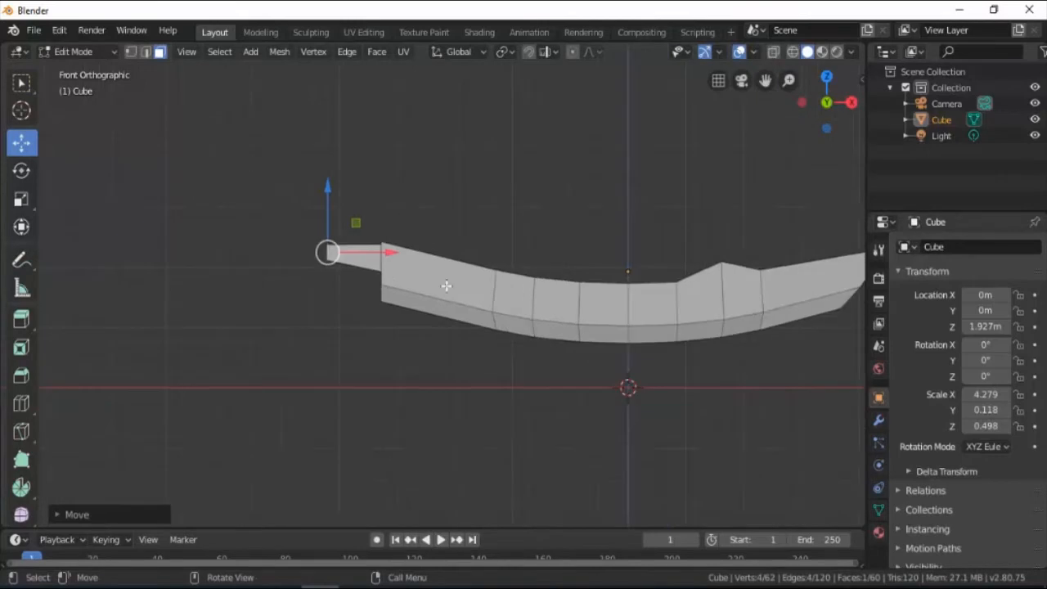
pyautogui.keyDown('shift'); pyautogui.moveTo(622, 311); pyautogui.dragTo(535, 324, button='middle'); pyautogui.keyUp('shift')
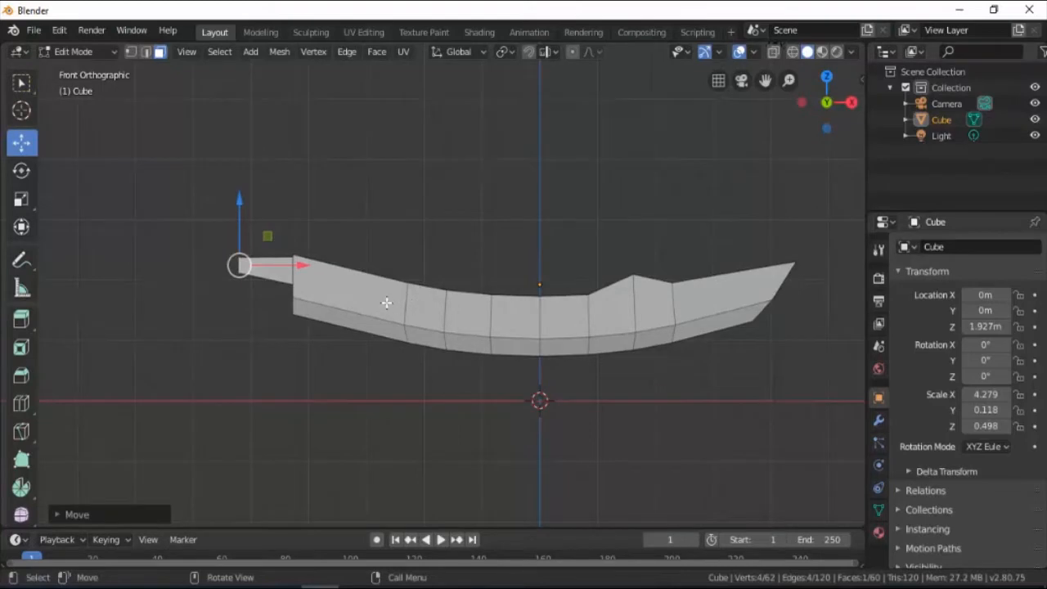
# Step: Add a Subdivision Surface modifier to the parang and set its viewport subdivisions to 2
pyautogui.moveTo(378, 312); pyautogui.dragTo(480, 331, button='middle')
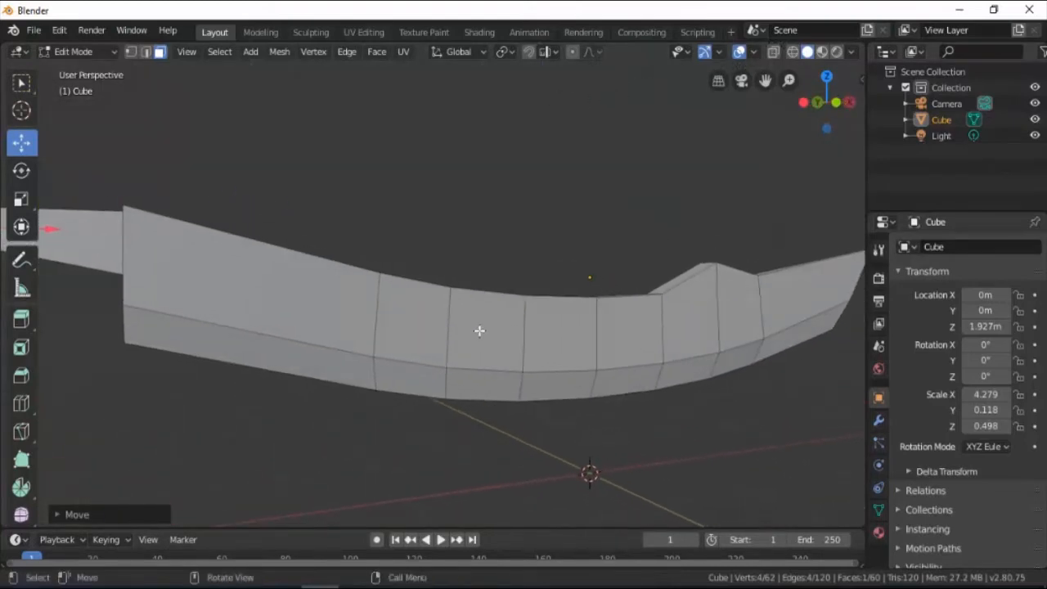
pyautogui.click(879, 422)
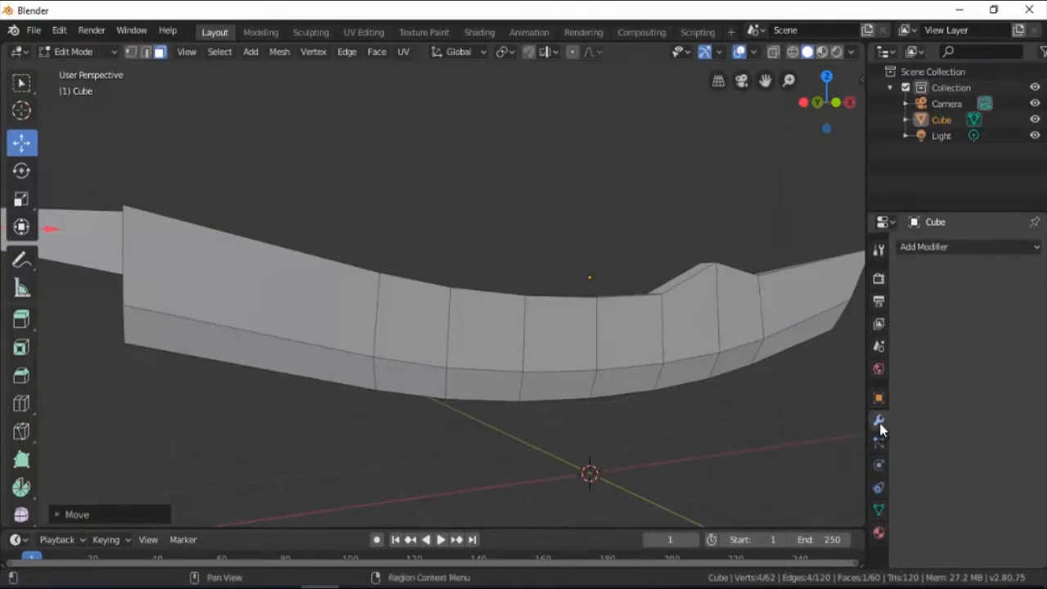
pyautogui.click(925, 248)
pyautogui.click(769, 512)
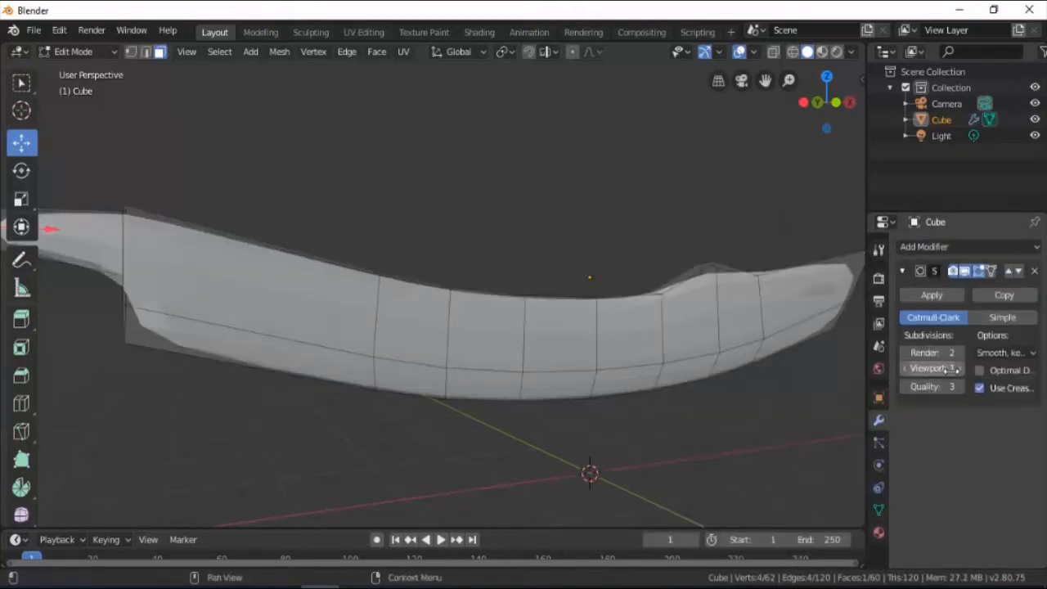
pyautogui.click(958, 371)
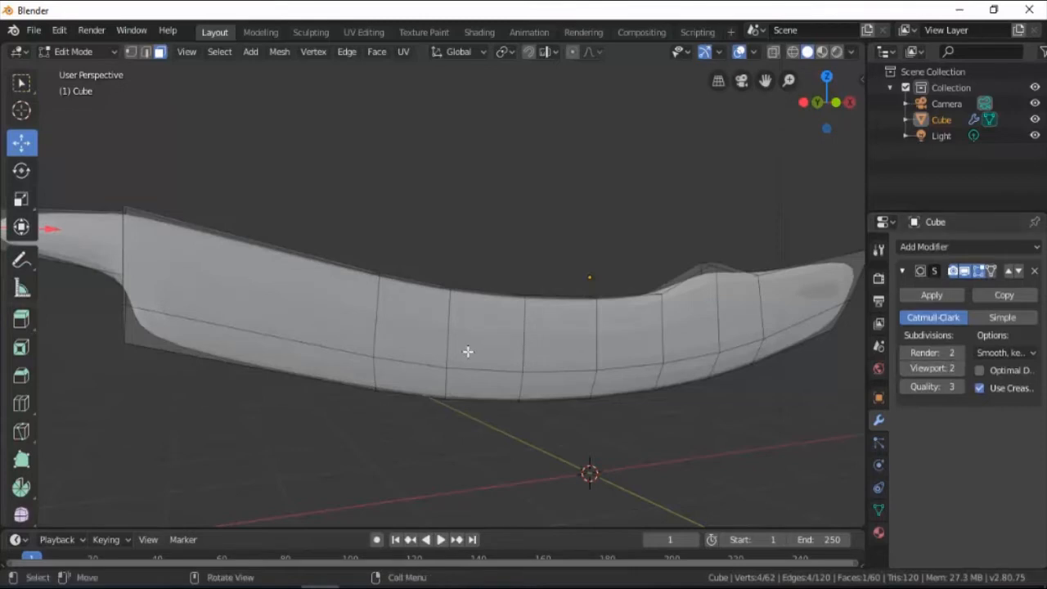
# Step: Add two loop cuts around the tang, sliding one to its free end and the other to the blade junction
pyautogui.scroll(-1, 289, 311)
pyautogui.keyDown('shift'); pyautogui.moveTo(290, 311); pyautogui.dragTo(475, 344, button='middle'); pyautogui.keyUp('shift')
pyautogui.scroll(3, 339, 295)
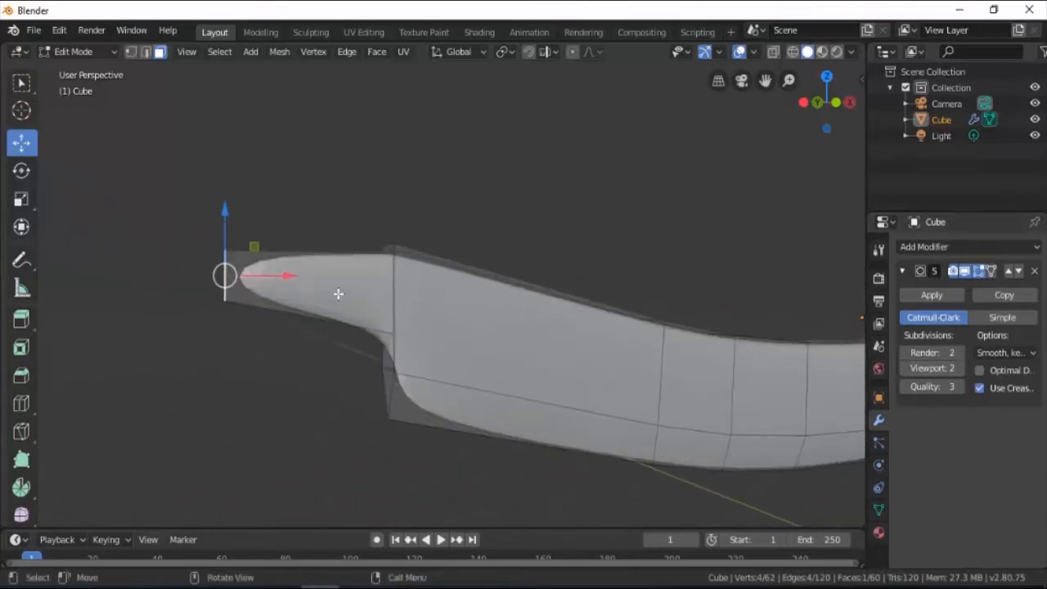
pyautogui.hotkey('ctrl', 'r')
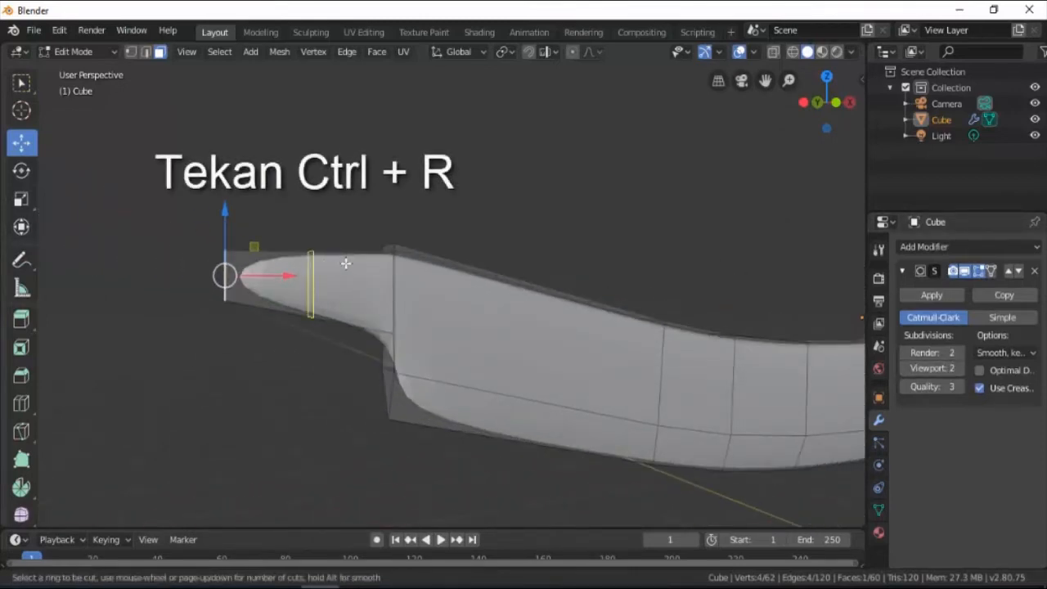
pyautogui.click(342, 265)
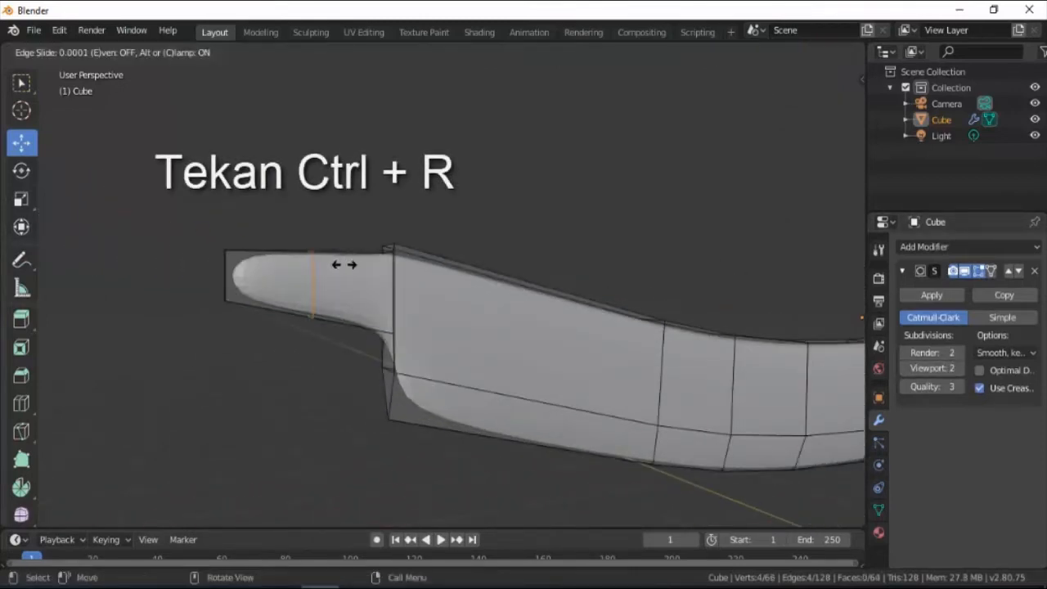
pyautogui.click(262, 273)
pyautogui.hotkey('ctrl', 'r')
pyautogui.click(342, 292)
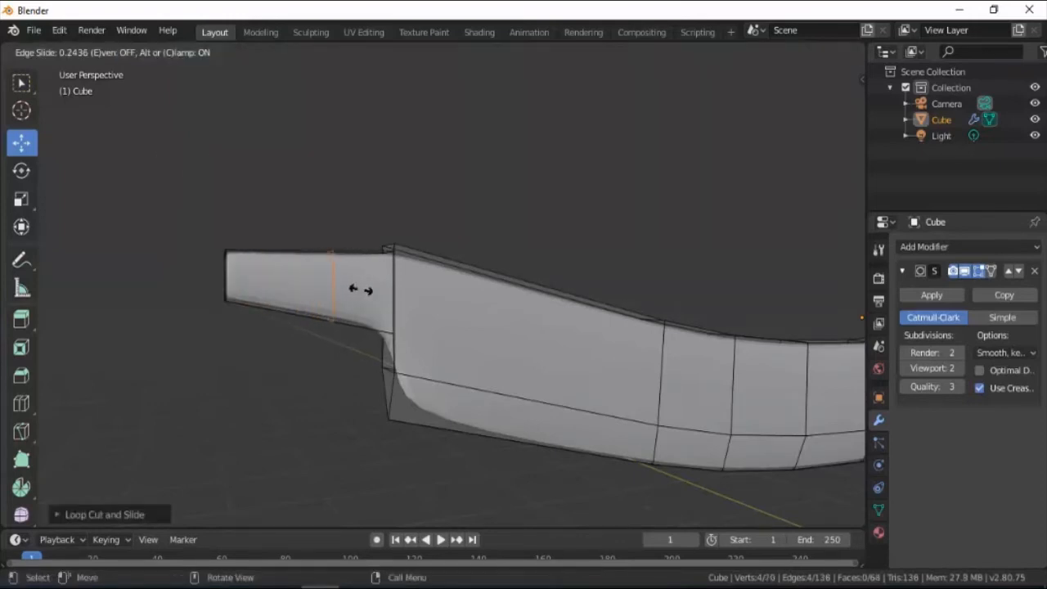
pyautogui.click(423, 290)
# Step: Add two lengthwise loop cuts through the tang and blade, sliding one against each side face to sharpen the edges
pyautogui.moveTo(349, 314); pyautogui.dragTo(480, 308, button='middle')
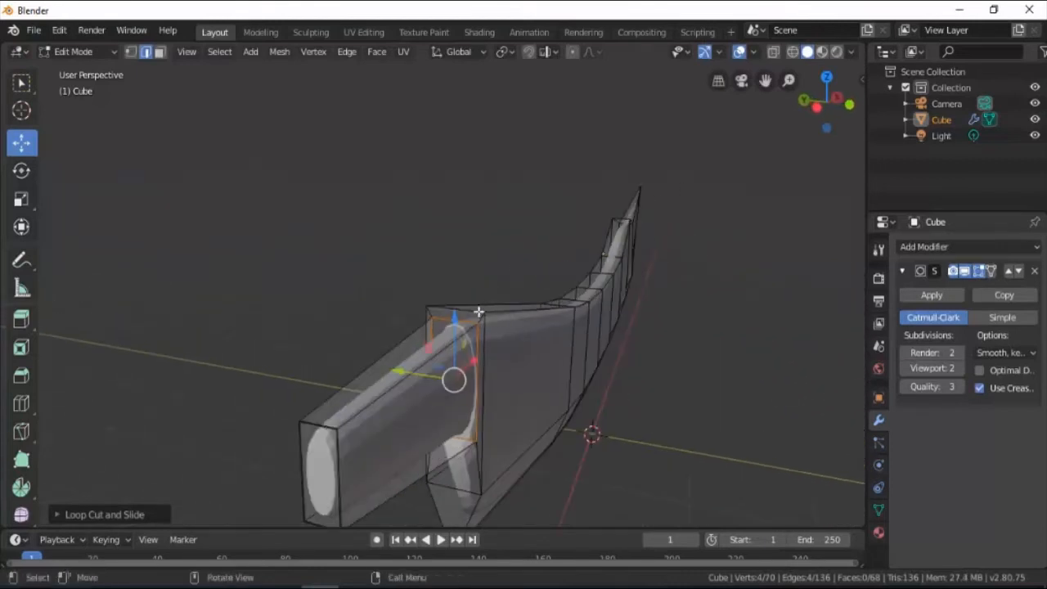
pyautogui.hotkey('ctrl', 'r')
pyautogui.click(457, 309)
pyautogui.click(466, 316)
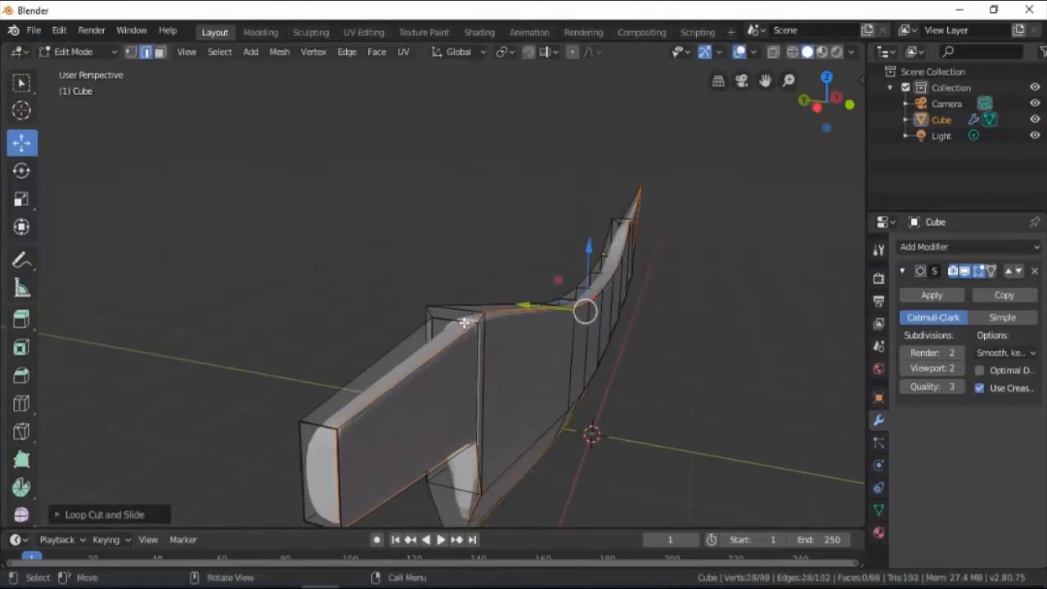
pyautogui.hotkey('ctrl', 'r')
pyautogui.click(456, 312)
pyautogui.click(431, 311)
# Step: Add a cross loop cut on the handle side of the spine's raised peak and slide it close to the peak
pyautogui.moveTo(601, 357); pyautogui.dragTo(645, 348, button='middle')
pyautogui.hotkey('ctrl', 'r')
pyautogui.click(657, 319)
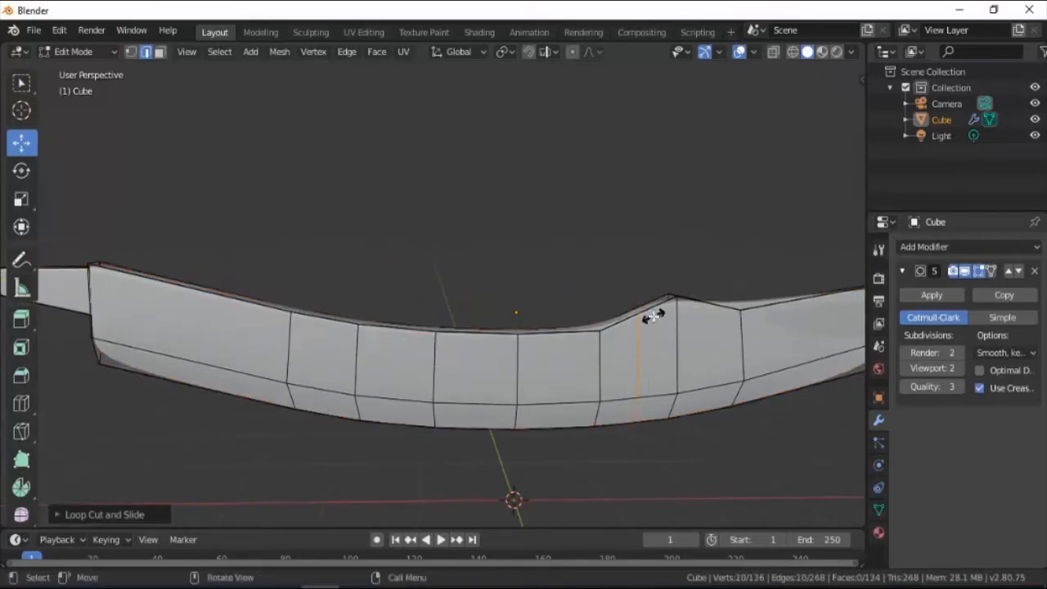
pyautogui.click(667, 315)
pyautogui.moveTo(654, 367)
pyautogui.mouseDown(button='middle')
pyautogui.moveTo(278, 325)
pyautogui.moveTo(370, 361)
pyautogui.moveTo(313, 362)
pyautogui.moveTo(369, 351)
pyautogui.moveTo(367, 367)
pyautogui.mouseUp(button='middle')
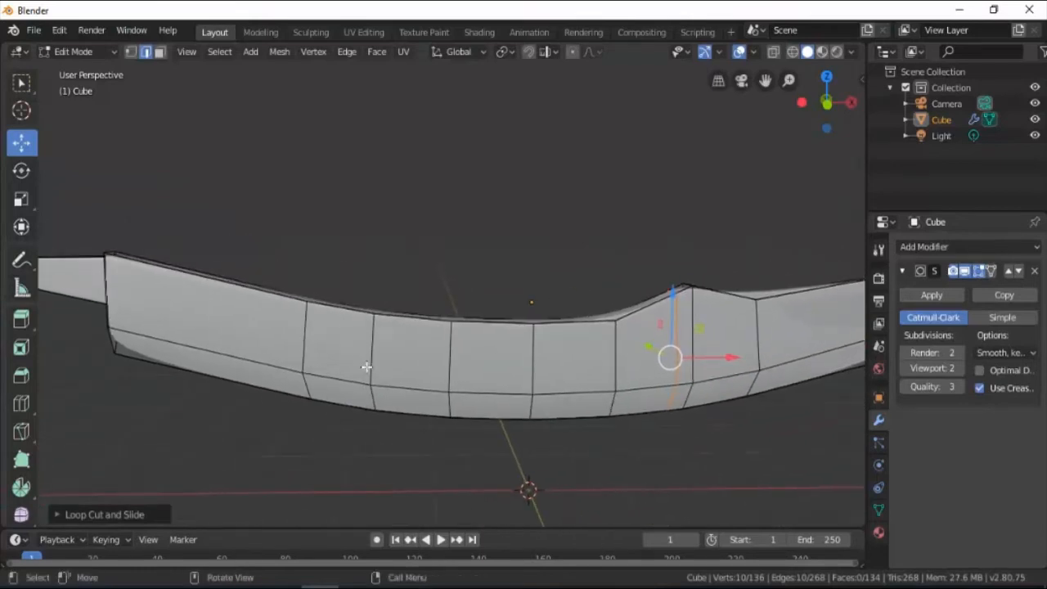
# Step: In Object Mode, turn off shader nodes for the parang's existing material and darken its base color to grey
pyautogui.press('Tab')
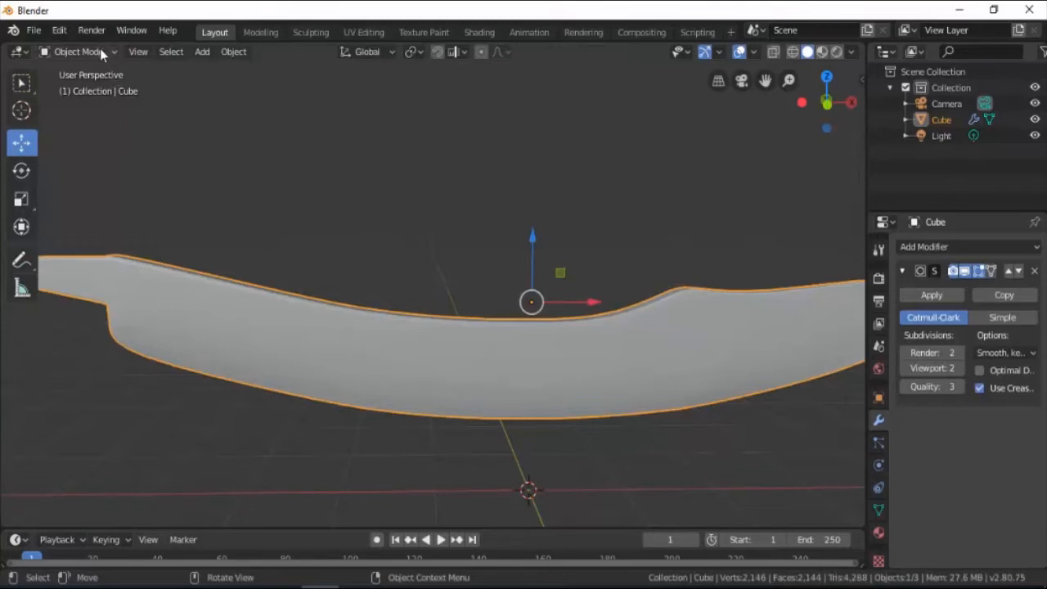
pyautogui.click(878, 533)
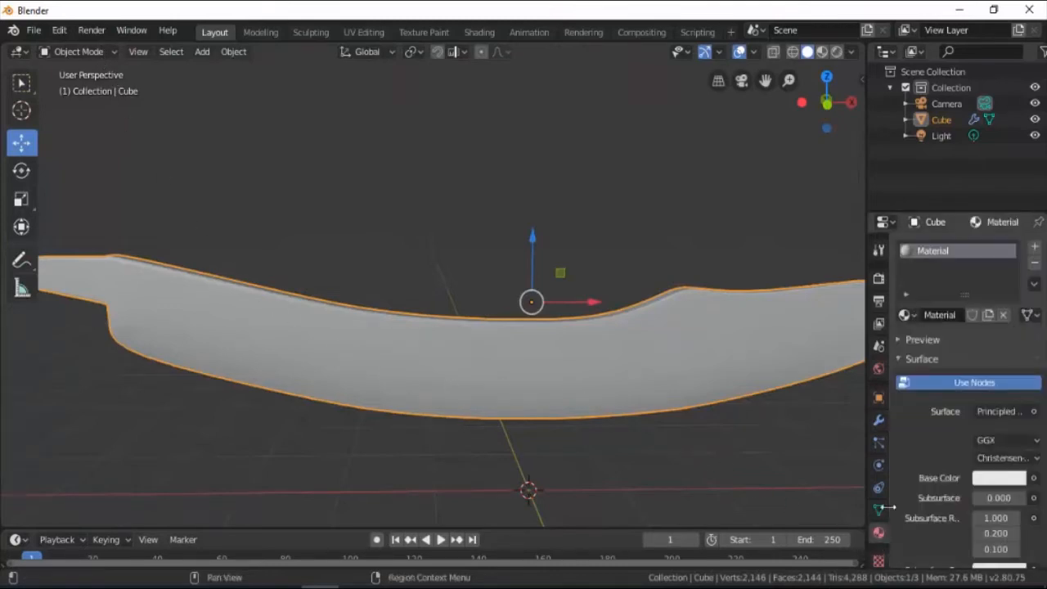
pyautogui.click(958, 382)
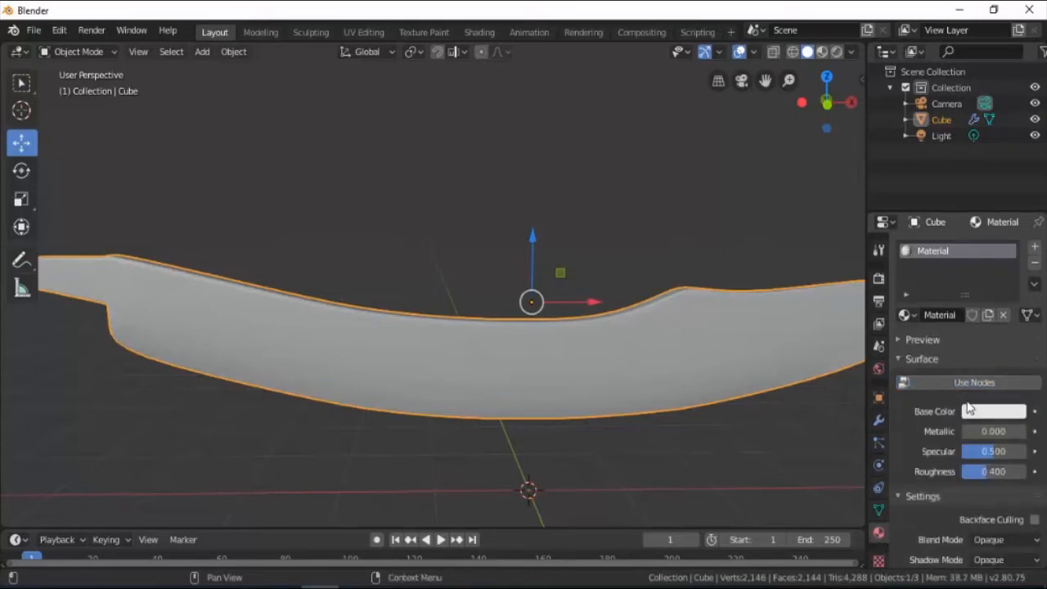
pyautogui.click(994, 412)
pyautogui.moveTo(1014, 193); pyautogui.dragTo(1013, 223)
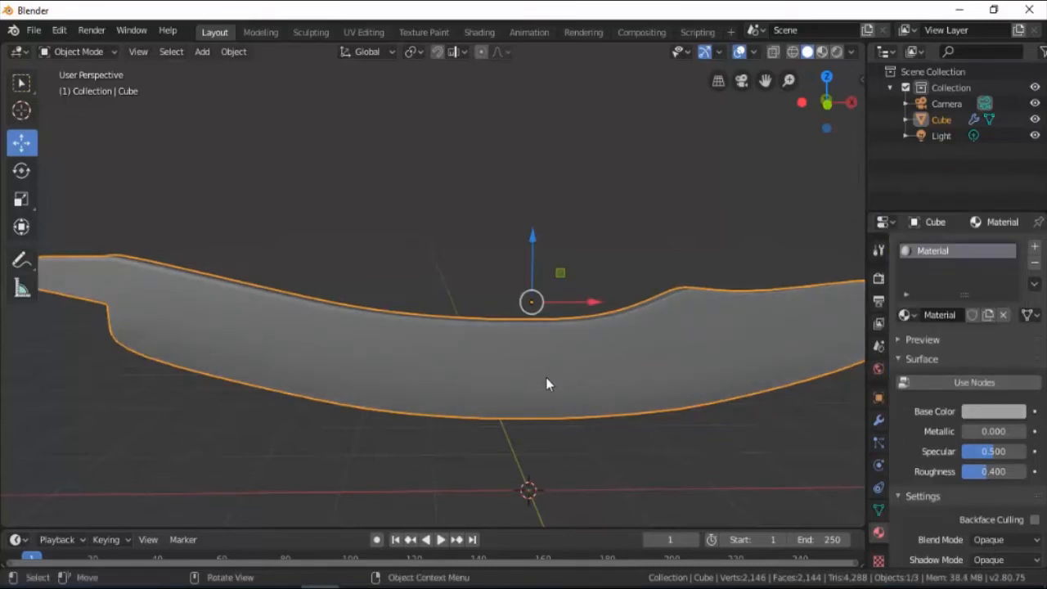
# Step: Return to Edit Mode with face selection and select the entire face loop along the blade's sharpened lower edge
pyautogui.press('Tab')
pyautogui.keyDown('shift'); pyautogui.moveTo(540, 348); pyautogui.dragTo(350, 275, button='middle'); pyautogui.keyUp('shift')
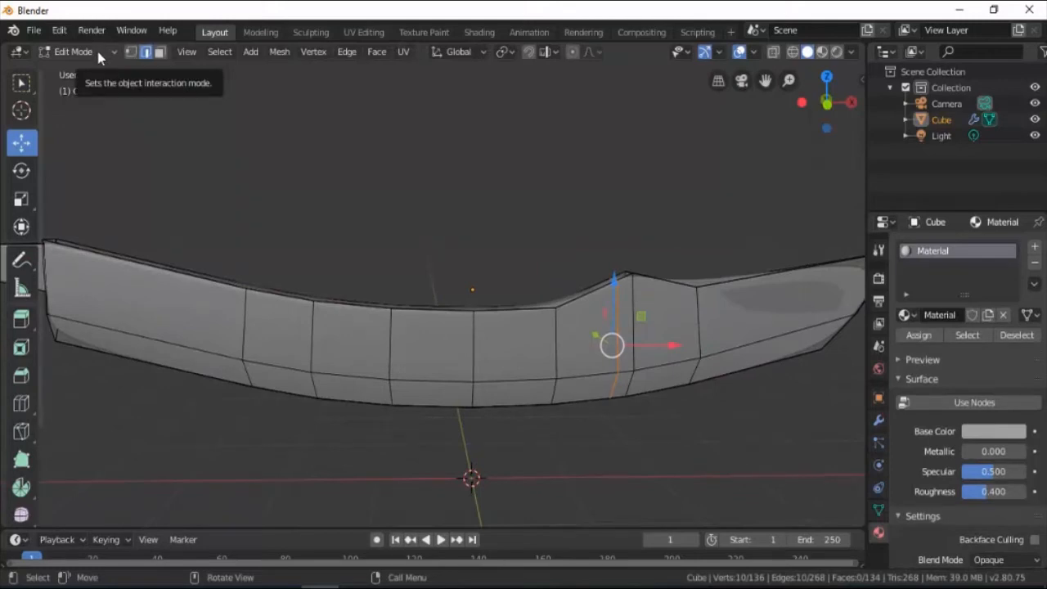
pyautogui.click(161, 54)
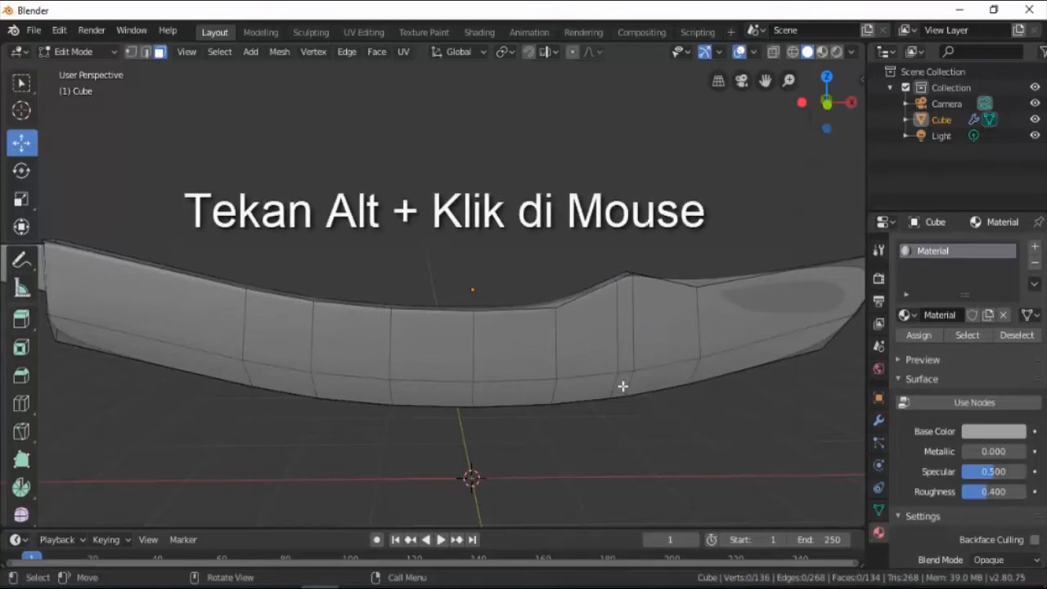
pyautogui.press('alt')
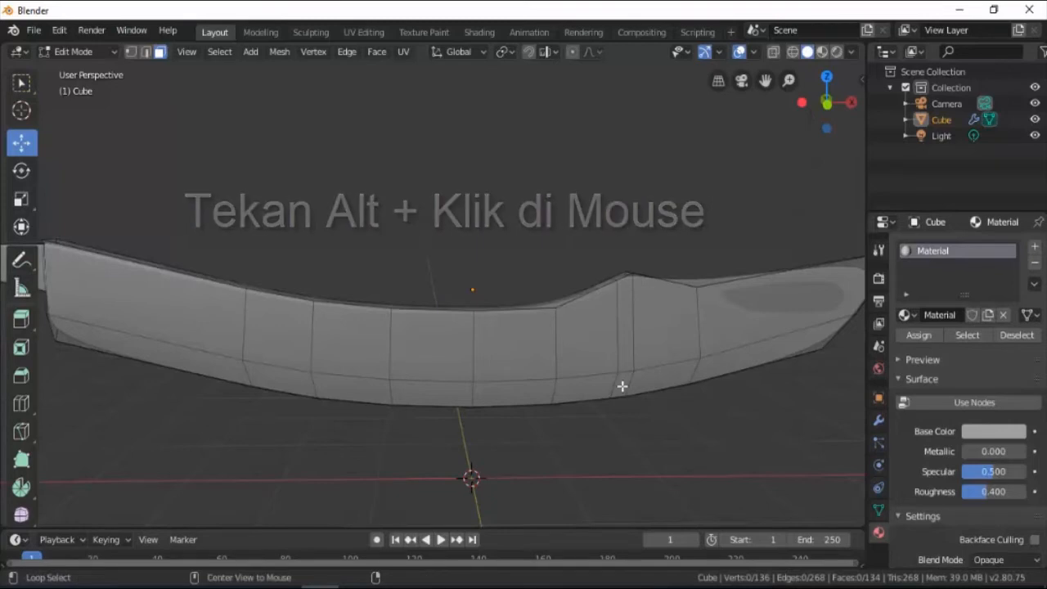
pyautogui.keyDown('alt'); pyautogui.click(623, 386); pyautogui.keyUp('alt')
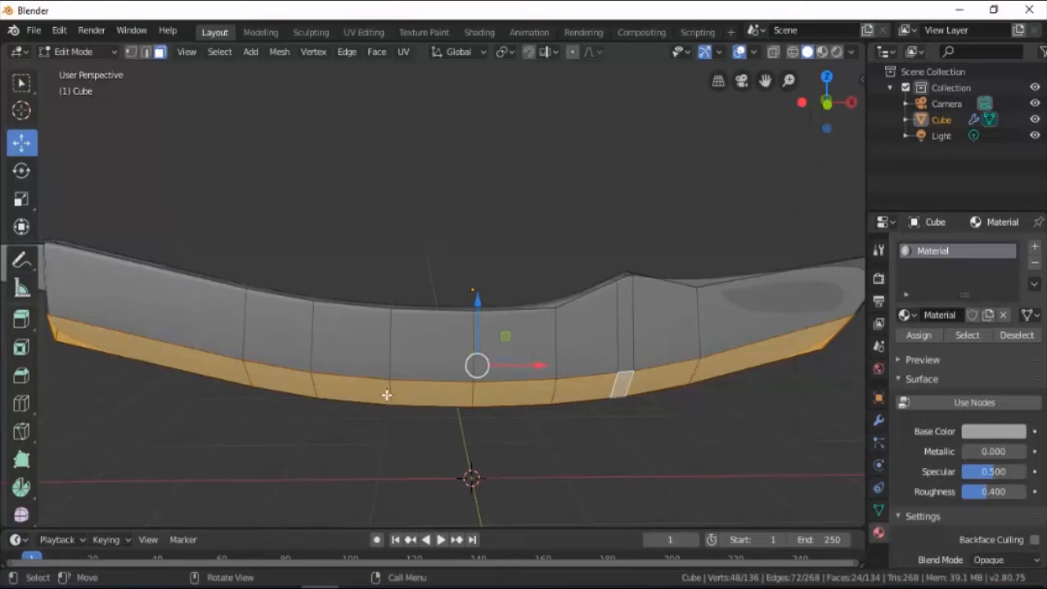
# Step: Create a second material in a new slot, turn off its shader nodes, and darken its base color to light grey
pyautogui.click(1035, 248)
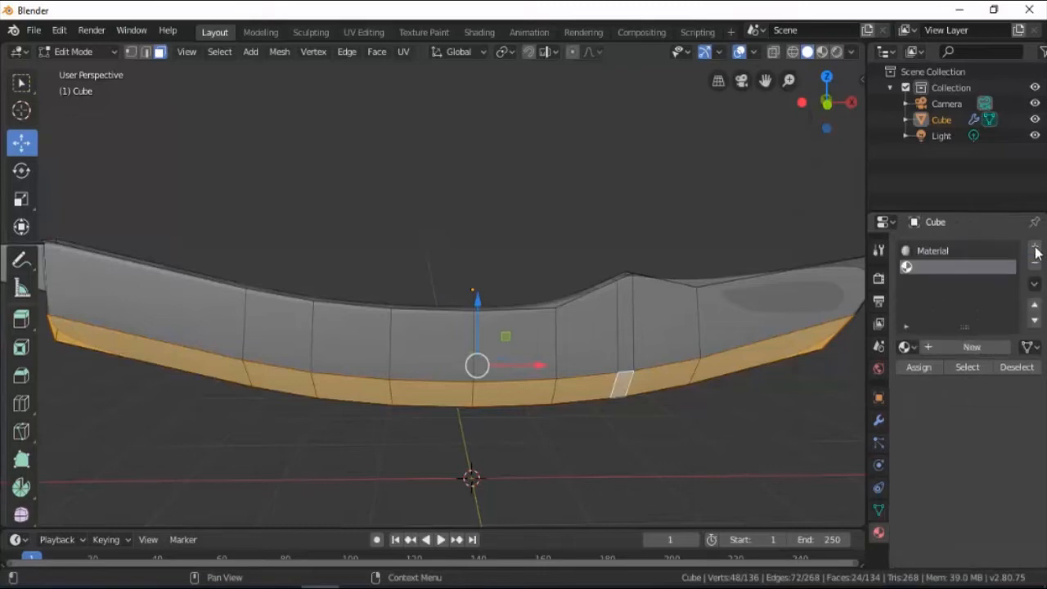
pyautogui.click(962, 346)
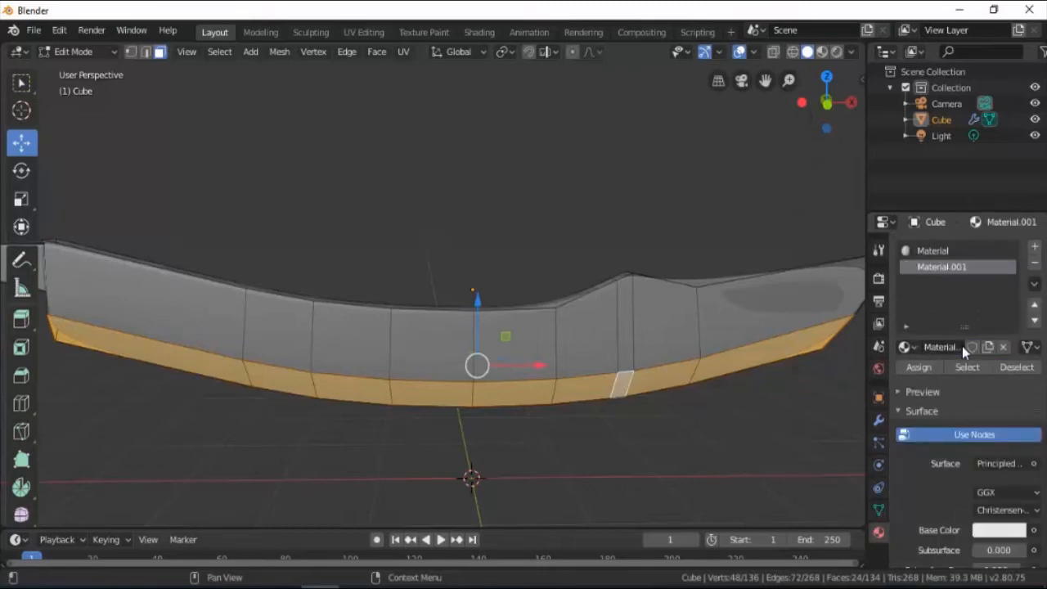
pyautogui.click(973, 439)
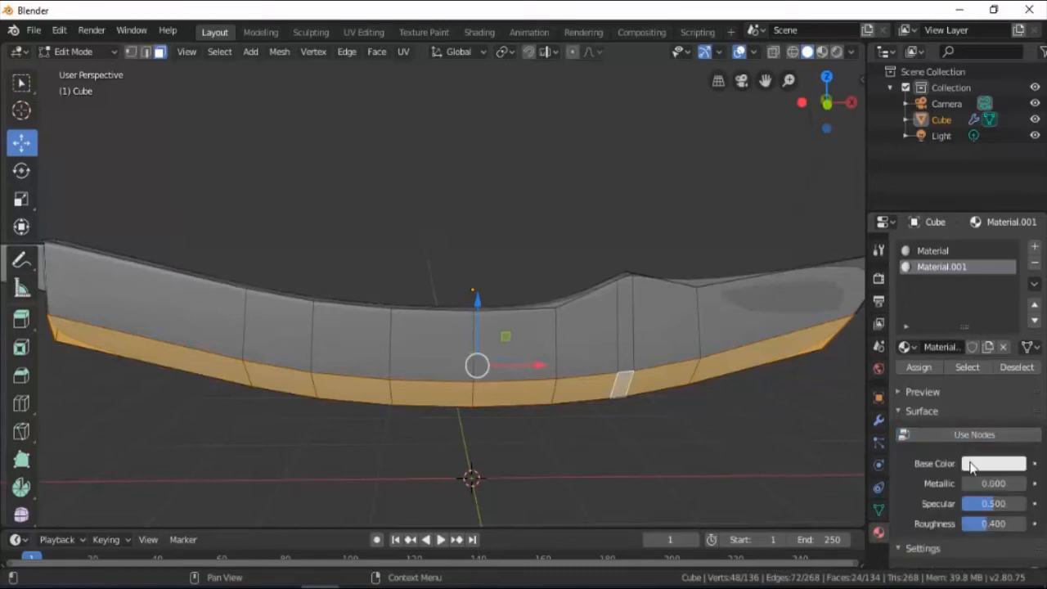
pyautogui.click(984, 464)
pyautogui.moveTo(1016, 249); pyautogui.dragTo(1014, 267)
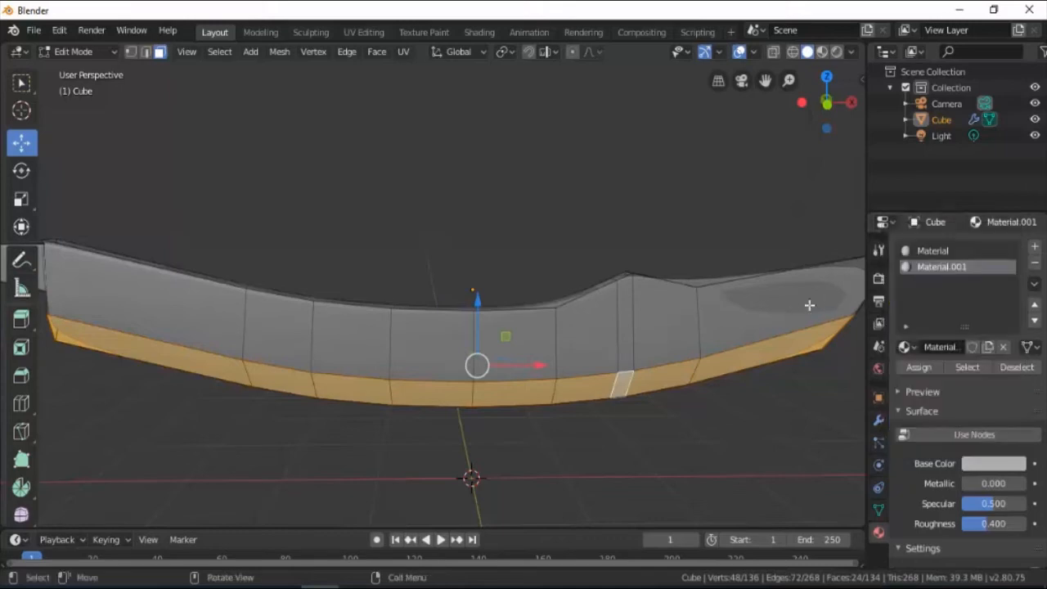
# Step: Assign the second material to the selected cutting-edge faces and lighten its base color to a brighter grey
pyautogui.click(919, 368)
pyautogui.click(985, 464)
pyautogui.moveTo(1017, 278); pyautogui.dragTo(1015, 251)
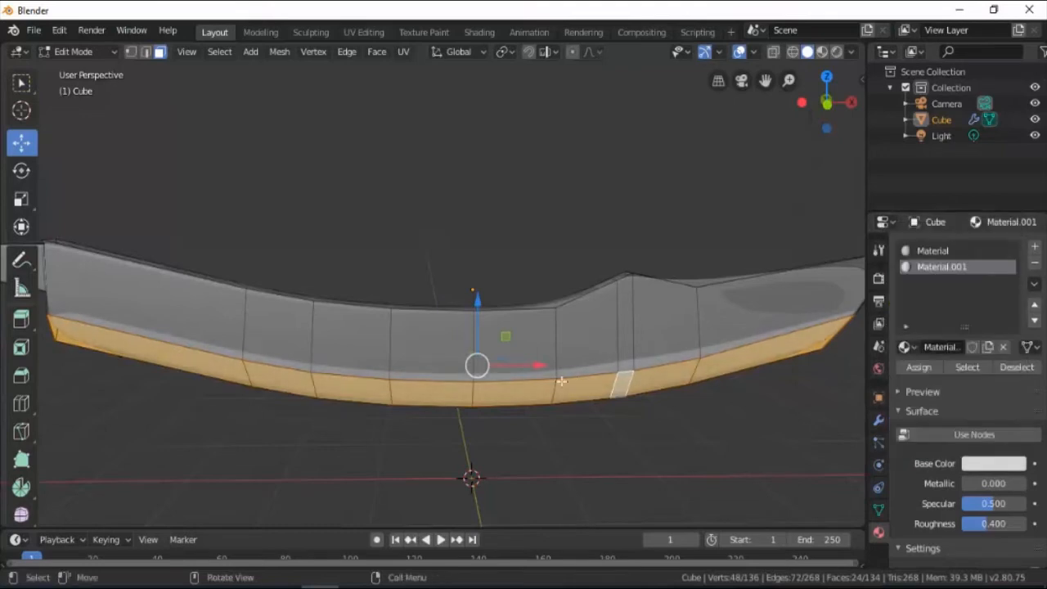
# Step: Add a lengthwise loop cut through the cutting-edge faces and slide it down against the blade's bottom edge
pyautogui.moveTo(320, 369); pyautogui.dragTo(365, 313, button='middle')
pyautogui.scroll(3, 252, 307)
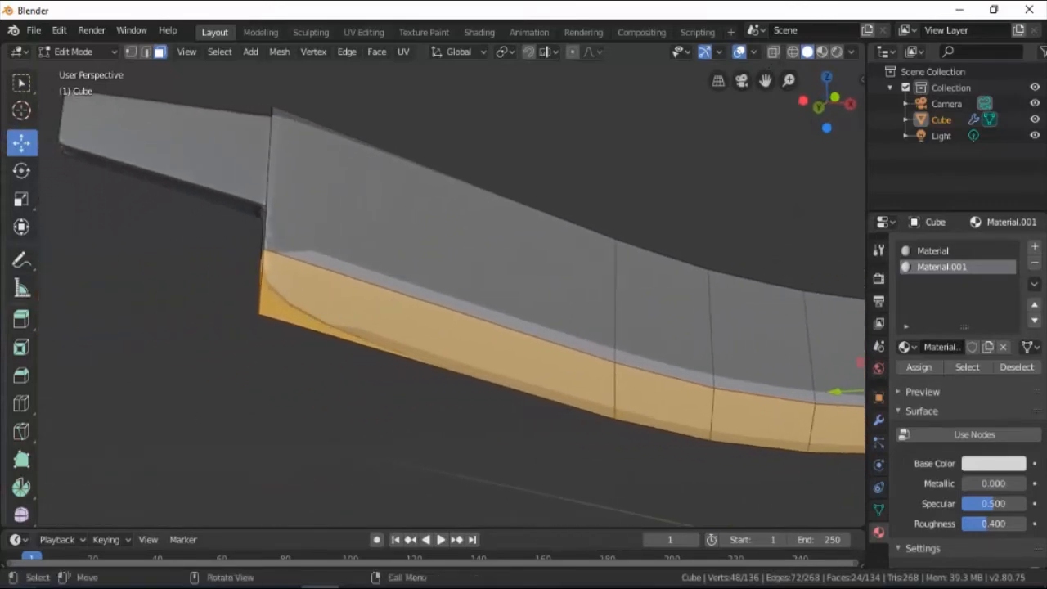
pyautogui.hotkey('ctrl', 'r')
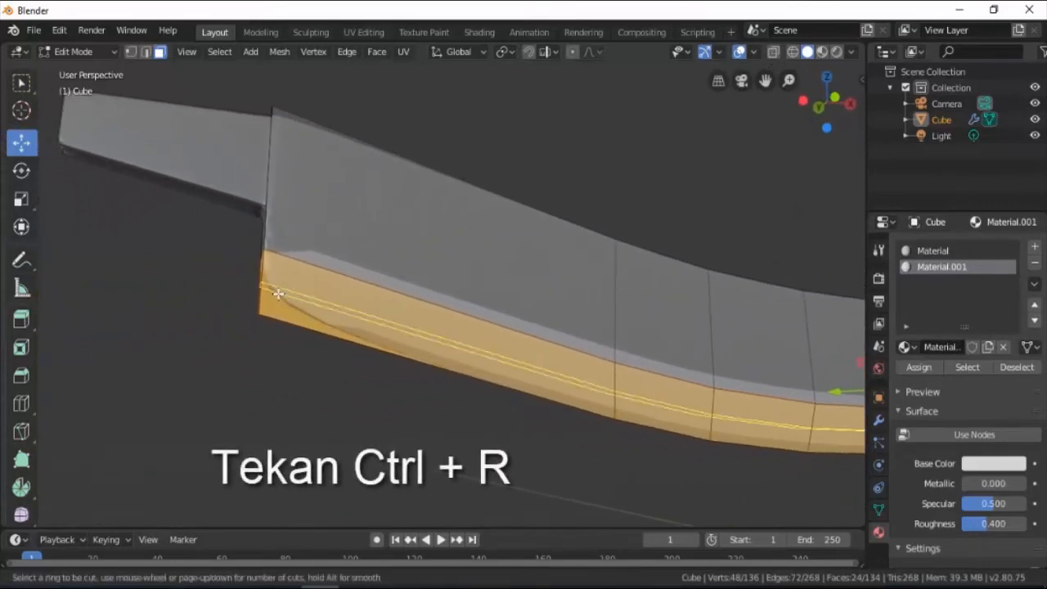
pyautogui.click(277, 293)
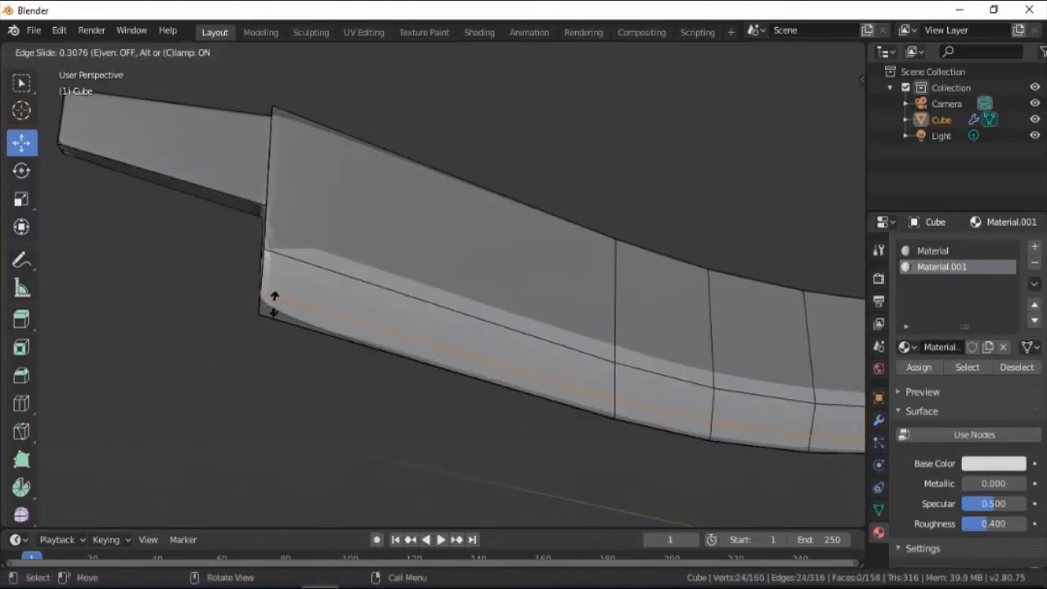
pyautogui.click(273, 322)
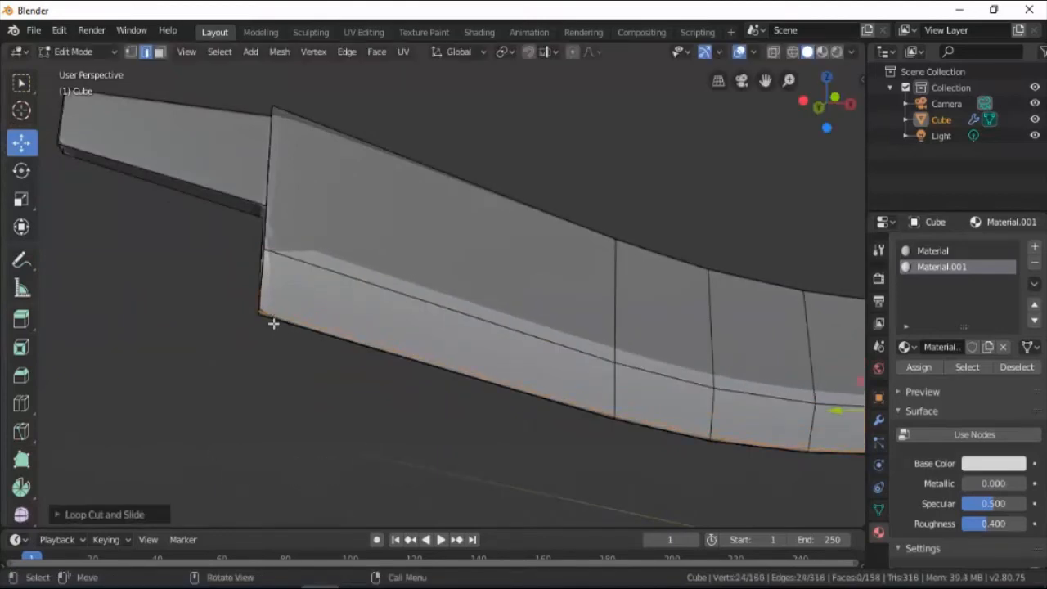
# Step: Add a crosswise loop cut slid against the blade's heel and a lengthwise one slid down to the cutting-edge border
pyautogui.hotkey('ctrl', 'r')
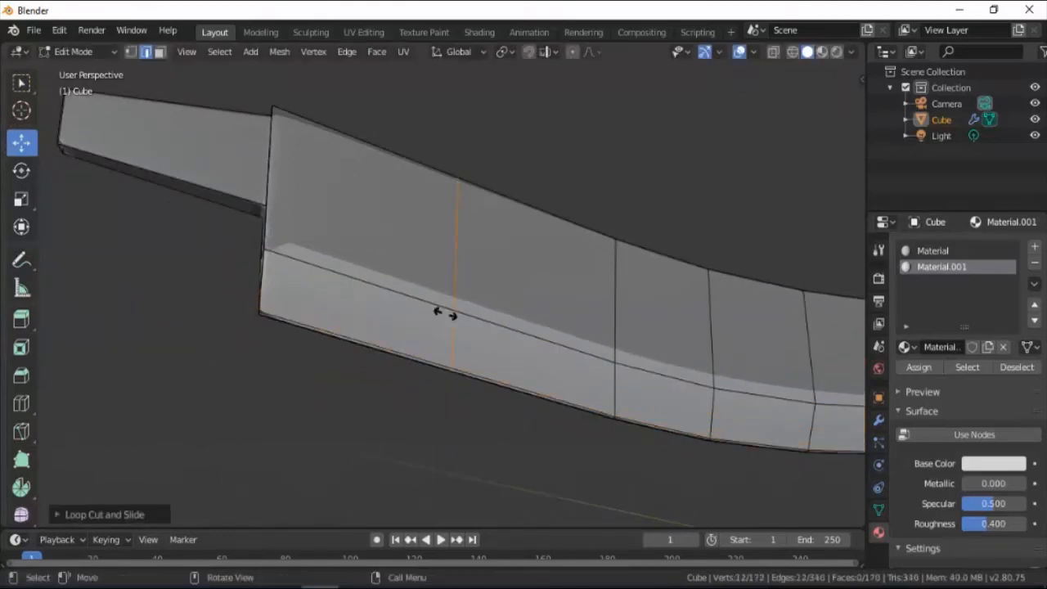
pyautogui.click(437, 311)
pyautogui.click(262, 263)
pyautogui.hotkey('ctrl', 'r')
pyautogui.click(617, 290)
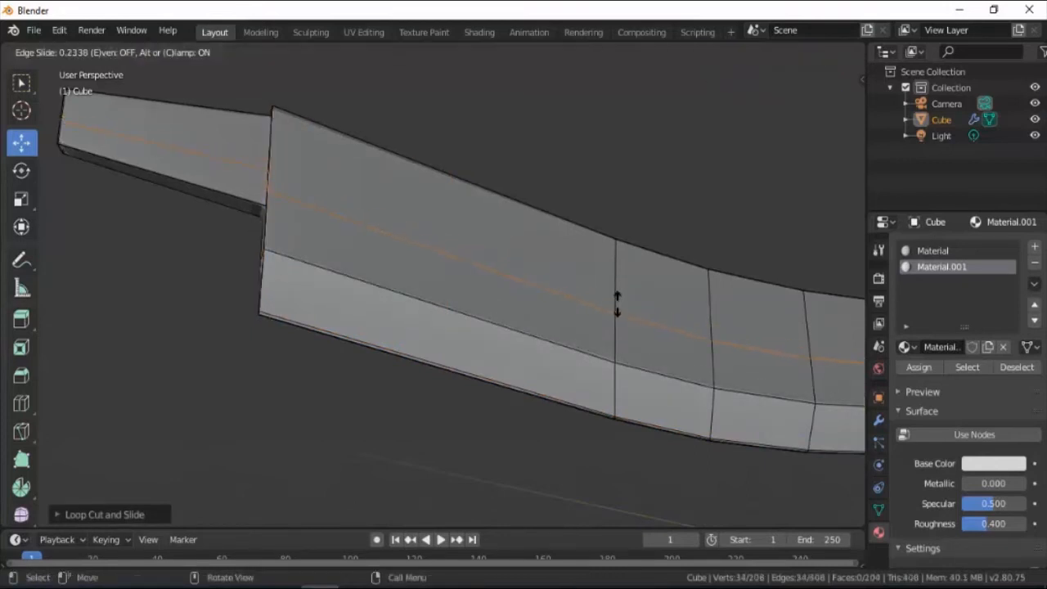
pyautogui.click(617, 352)
# Step: Show the blade tip in front orthographic wireframe and switch to vertex selection
pyautogui.moveTo(617, 354); pyautogui.dragTo(619, 387, button='middle')
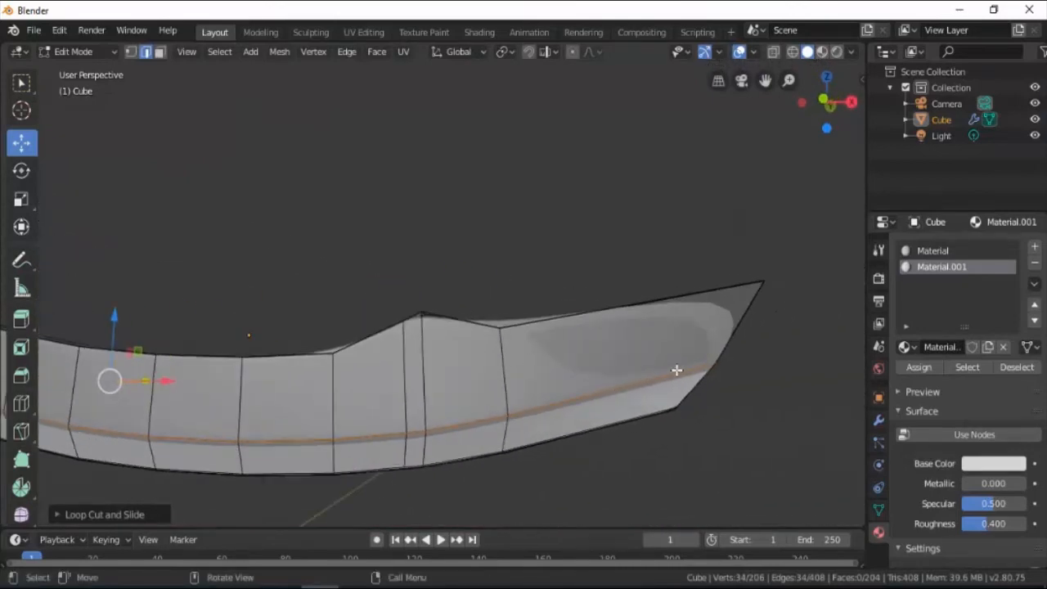
pyautogui.press('KP_5')
pyautogui.press('KP_1')
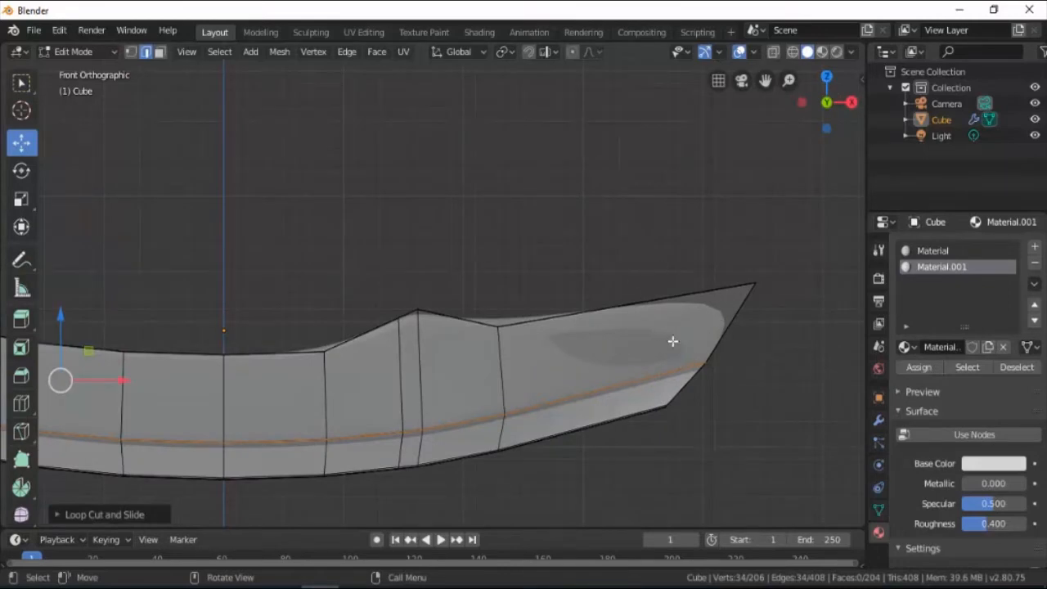
pyautogui.press('z')
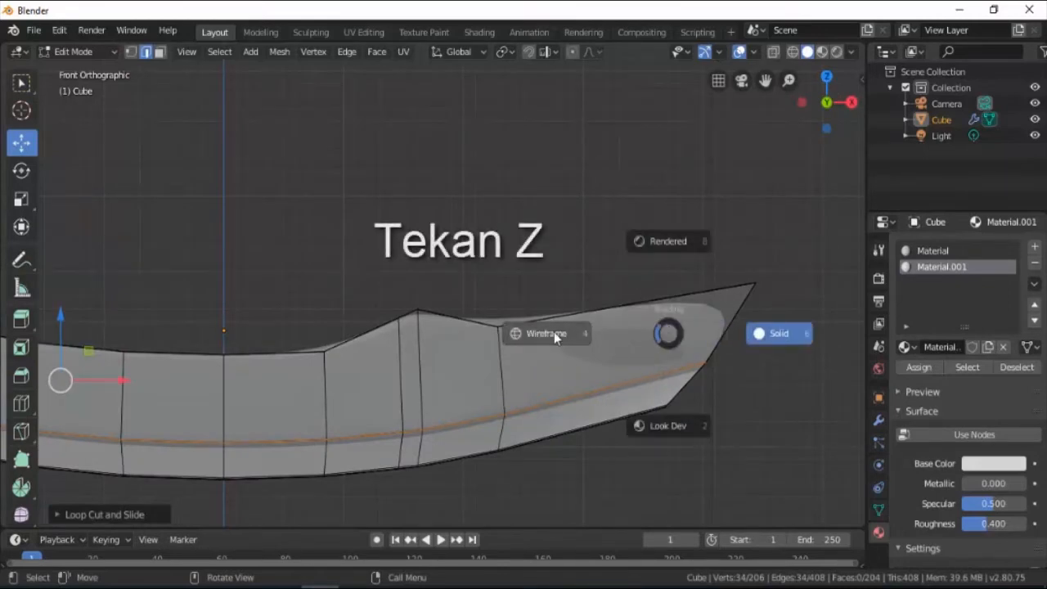
pyautogui.click(554, 332)
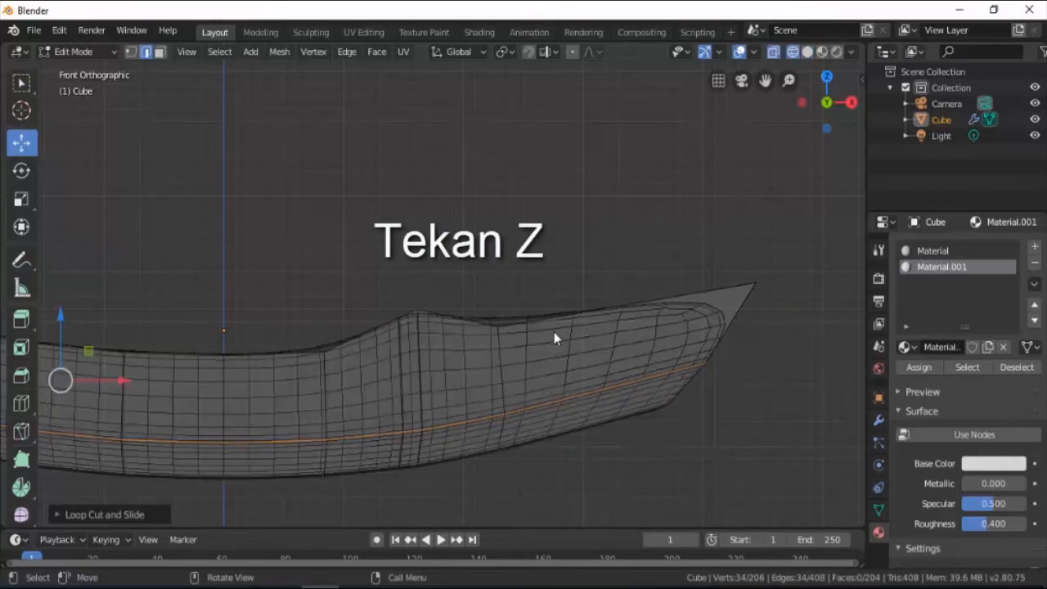
pyautogui.click(131, 52)
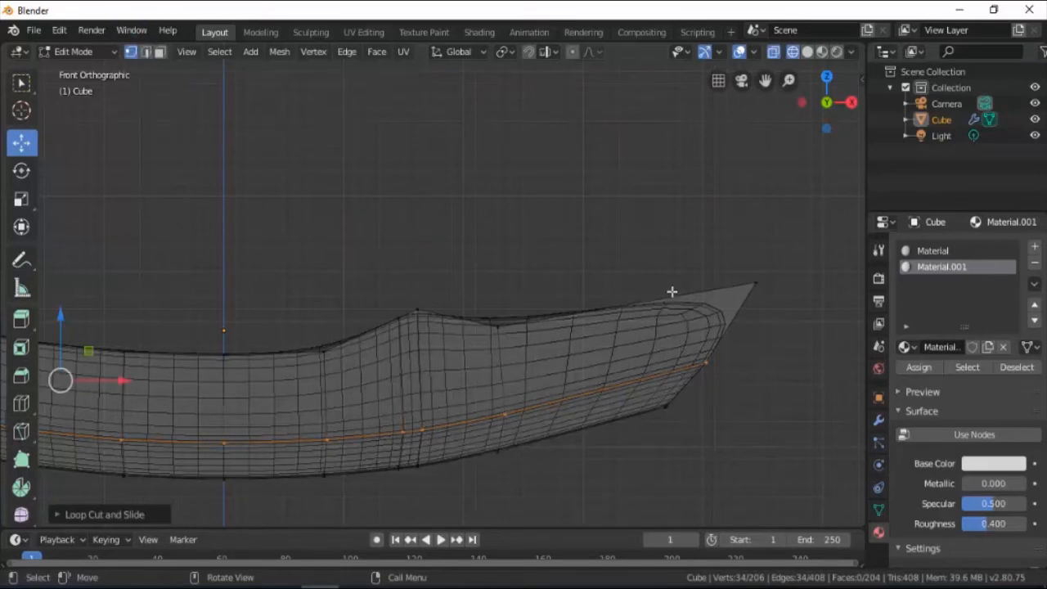
# Step: Select all vertices at the blade's upper tip corner and move them about 0.44 m back along X
pyautogui.click(755, 283)
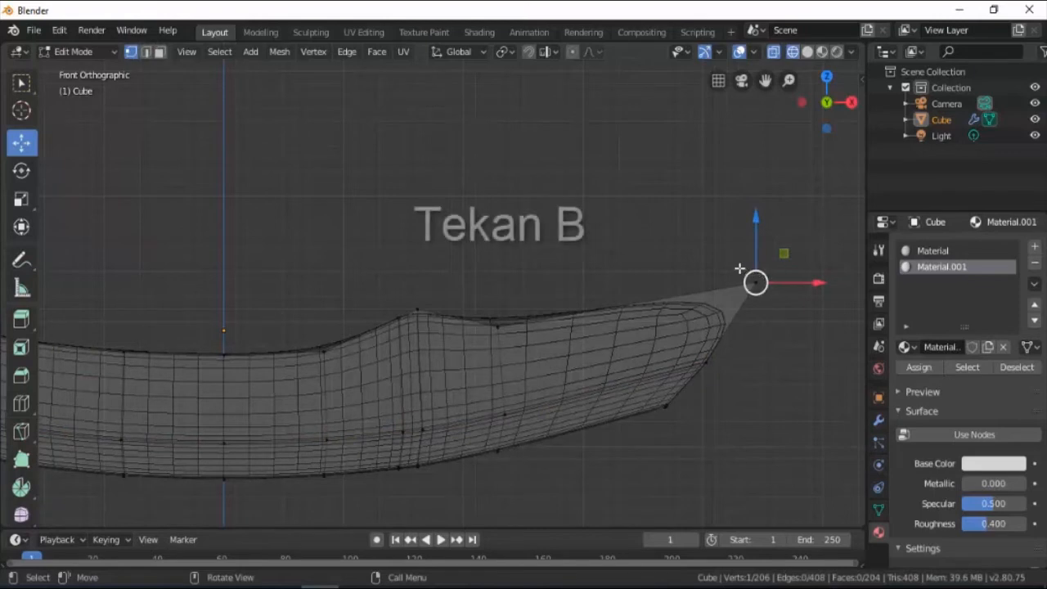
pyautogui.press('b')
pyautogui.moveTo(731, 252); pyautogui.dragTo(803, 329)
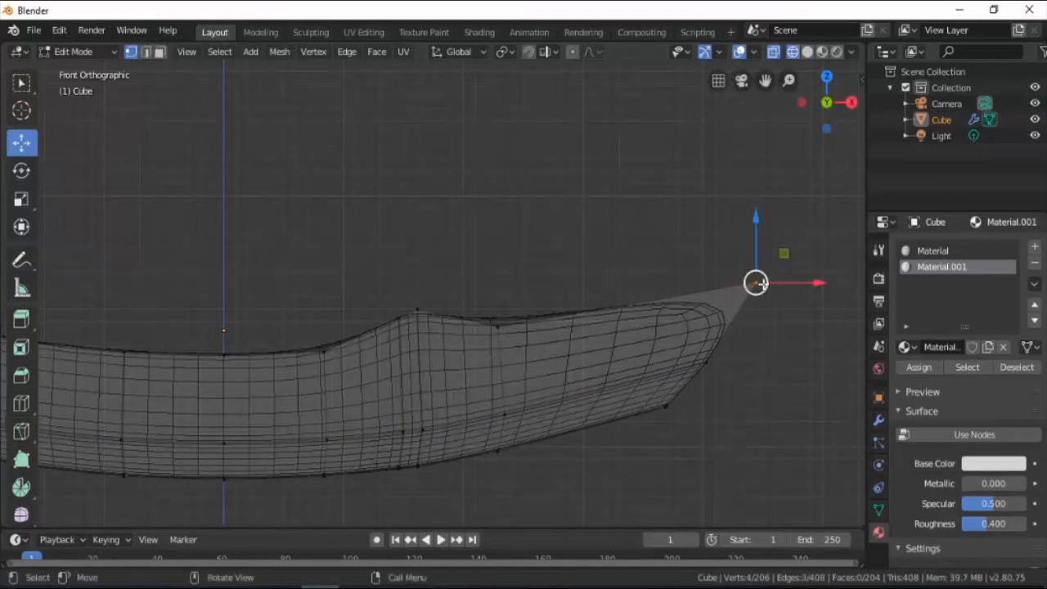
pyautogui.press('g')
pyautogui.press('x')
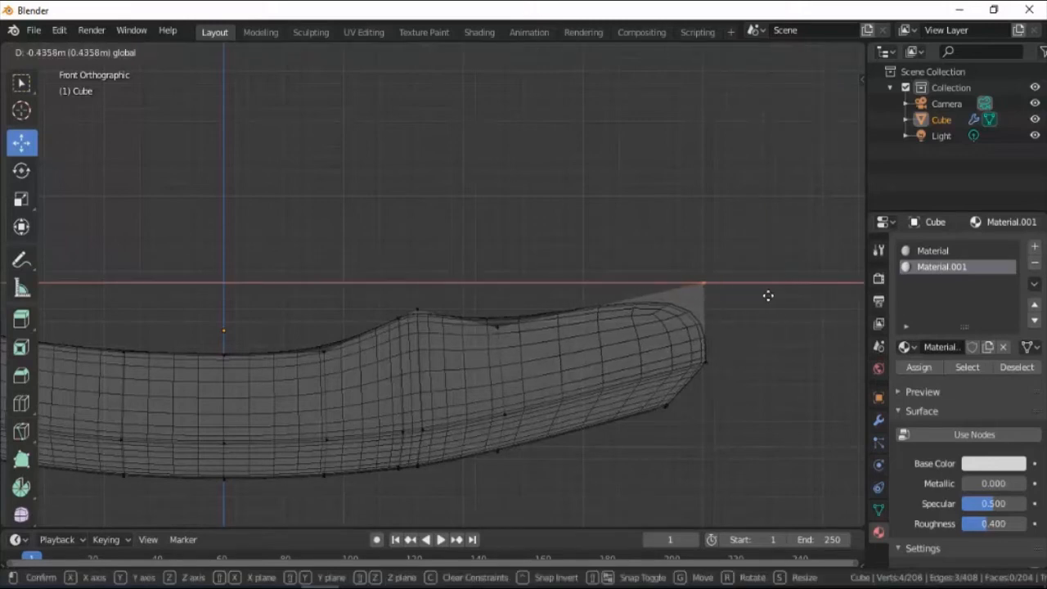
pyautogui.click(768, 295)
# Step: Lower the selected tip vertices onto the cutting-edge border so the blade tapers to a point
pyautogui.moveTo(705, 218); pyautogui.dragTo(699, 292)
pyautogui.scroll(6, 728, 385)
pyautogui.keyDown('shift'); pyautogui.moveTo(643, 353); pyautogui.dragTo(306, 174, button='middle'); pyautogui.keyUp('shift')
pyautogui.moveTo(710, 222); pyautogui.dragTo(712, 237)
pyautogui.scroll(2, 728, 311)
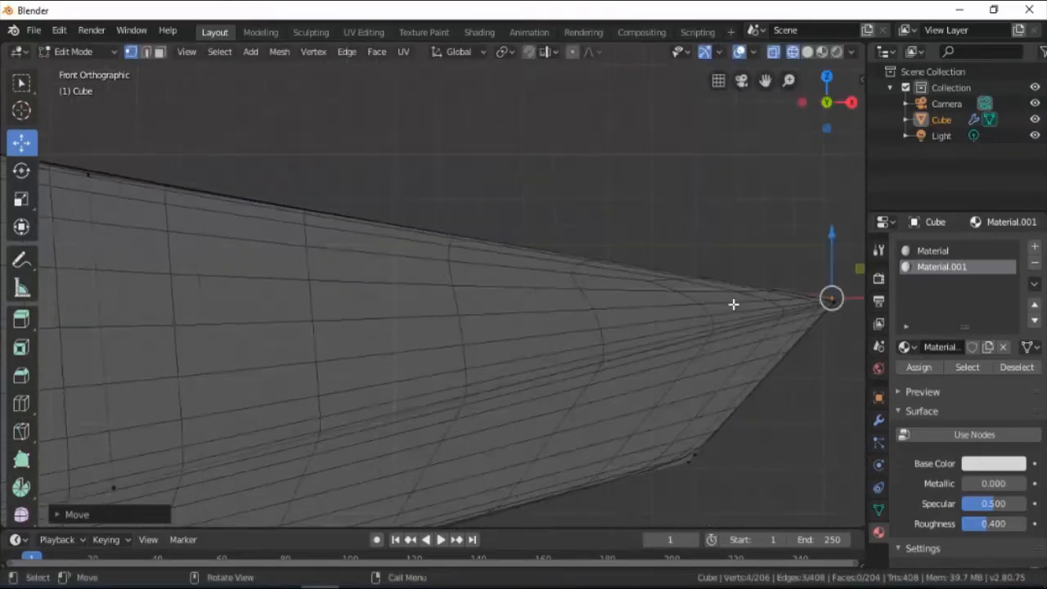
pyautogui.moveTo(790, 288); pyautogui.dragTo(791, 287)
pyautogui.moveTo(740, 241); pyautogui.dragTo(740, 255)
# Step: Select the vertices at the lower corner behind the tip and shift them slightly back along X and up along Z
pyautogui.scroll(-4, 555, 302)
pyautogui.keyDown('shift'); pyautogui.moveTo(555, 301); pyautogui.dragTo(690, 248, button='middle'); pyautogui.keyUp('shift')
pyautogui.scroll(-2, 594, 366)
pyautogui.keyDown('shift'); pyautogui.moveTo(578, 364); pyautogui.dragTo(633, 361, button='middle'); pyautogui.keyUp('shift')
pyautogui.click(600, 340)
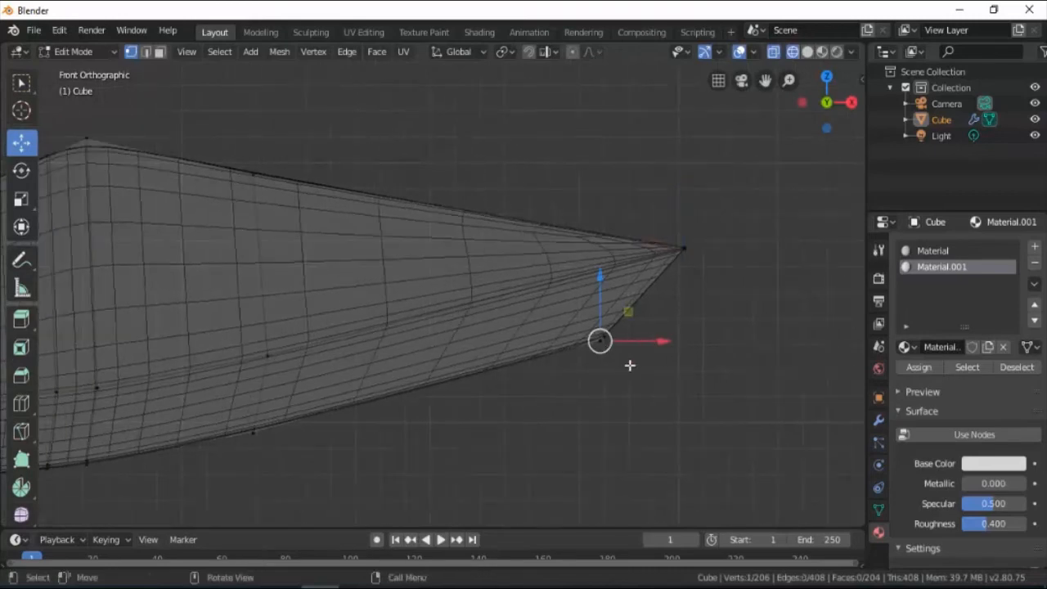
pyautogui.moveTo(630, 368); pyautogui.dragTo(553, 316)
pyautogui.moveTo(655, 341); pyautogui.dragTo(636, 344)
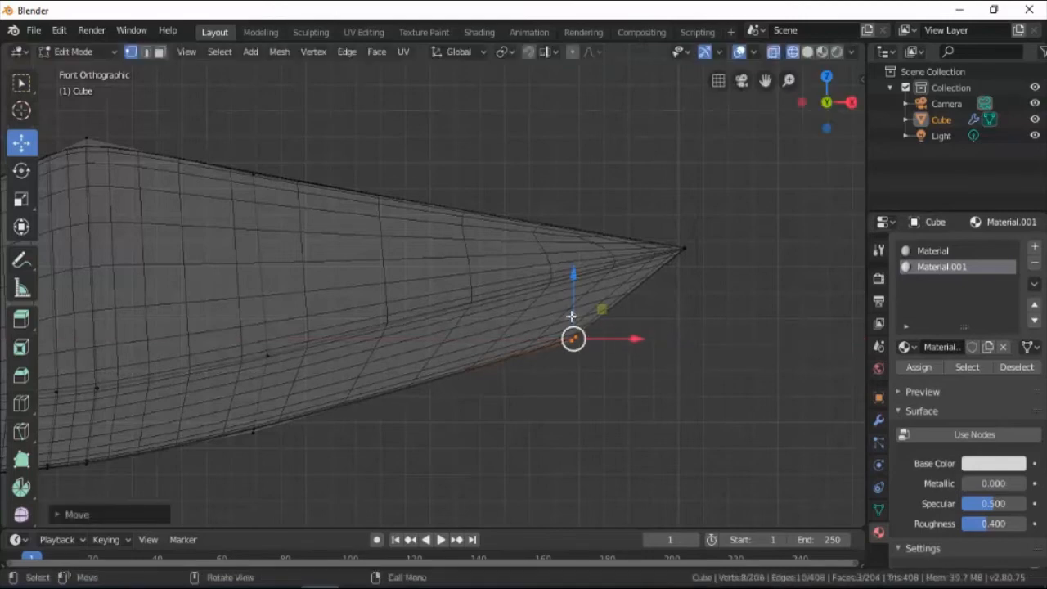
pyautogui.moveTo(573, 303); pyautogui.dragTo(569, 296)
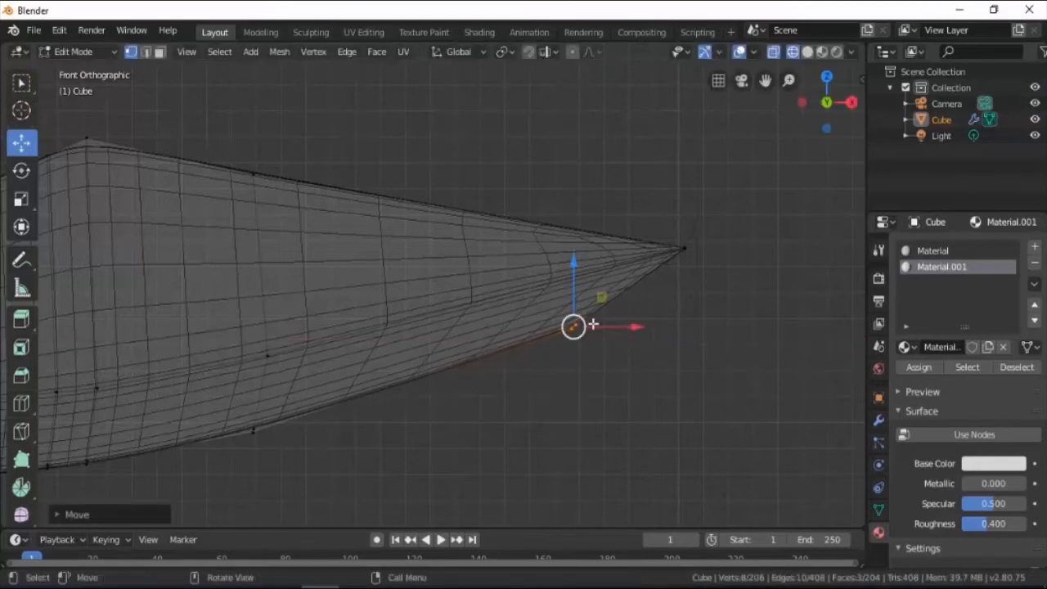
# Step: Return to Object Mode and switch the viewport to solid shading
pyautogui.scroll(-2, 591, 324)
pyautogui.keyDown('shift'); pyautogui.moveTo(603, 332); pyautogui.dragTo(664, 358, button='middle'); pyautogui.keyUp('shift')
pyautogui.press('Tab')
pyautogui.press('z')
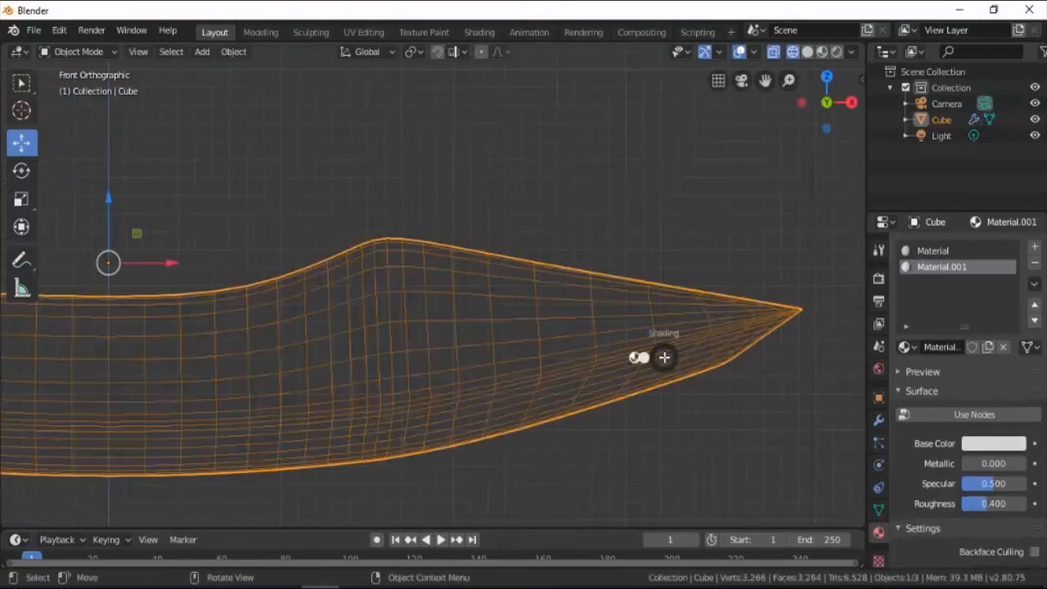
pyautogui.click(778, 362)
# Step: Apply smooth shading to the parang blade and deselect it
pyautogui.scroll(-2, 564, 342)
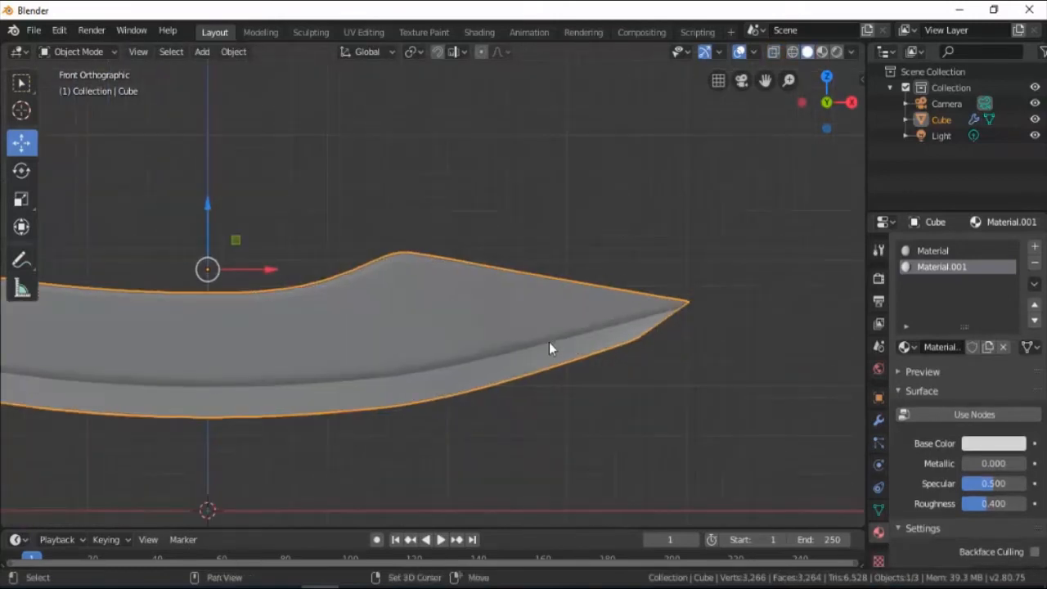
pyautogui.keyDown('shift'); pyautogui.moveTo(549, 342); pyautogui.dragTo(769, 349, button='middle'); pyautogui.keyUp('shift')
pyautogui.scroll(-1, 658, 331)
pyautogui.moveTo(660, 338); pyautogui.dragTo(435, 314, button='middle')
pyautogui.rightClick(433, 318)
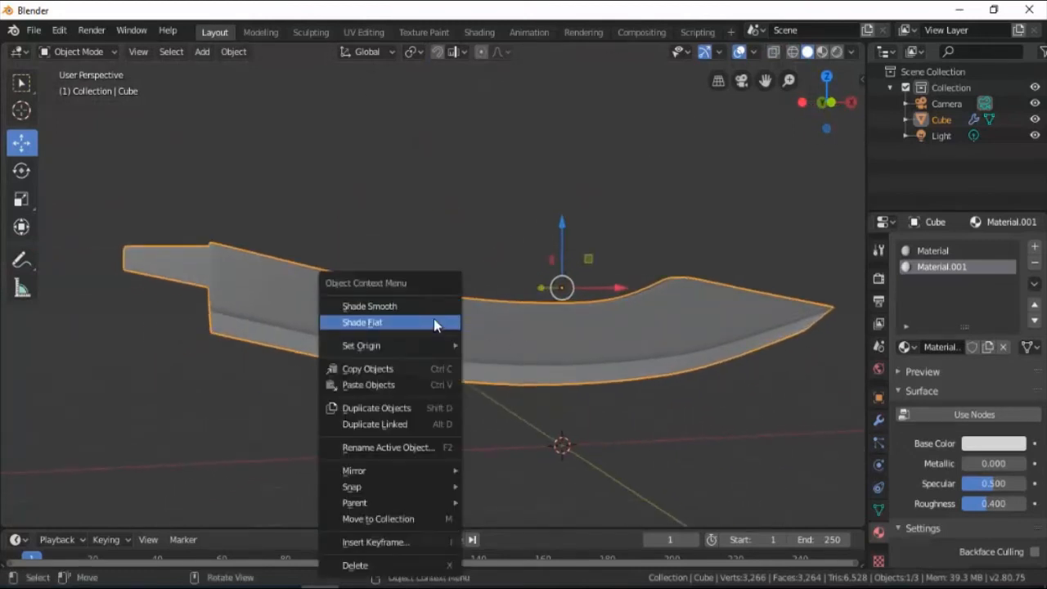
pyautogui.click(402, 306)
pyautogui.click(469, 235)
# Step: Add a mesh cylinder for the handle and scale it down to roughly the height of the tang
pyautogui.moveTo(468, 236); pyautogui.dragTo(524, 342, button='middle')
pyautogui.moveTo(448, 321); pyautogui.dragTo(591, 330, button='middle')
pyautogui.moveTo(459, 321); pyautogui.dragTo(481, 298, button='middle')
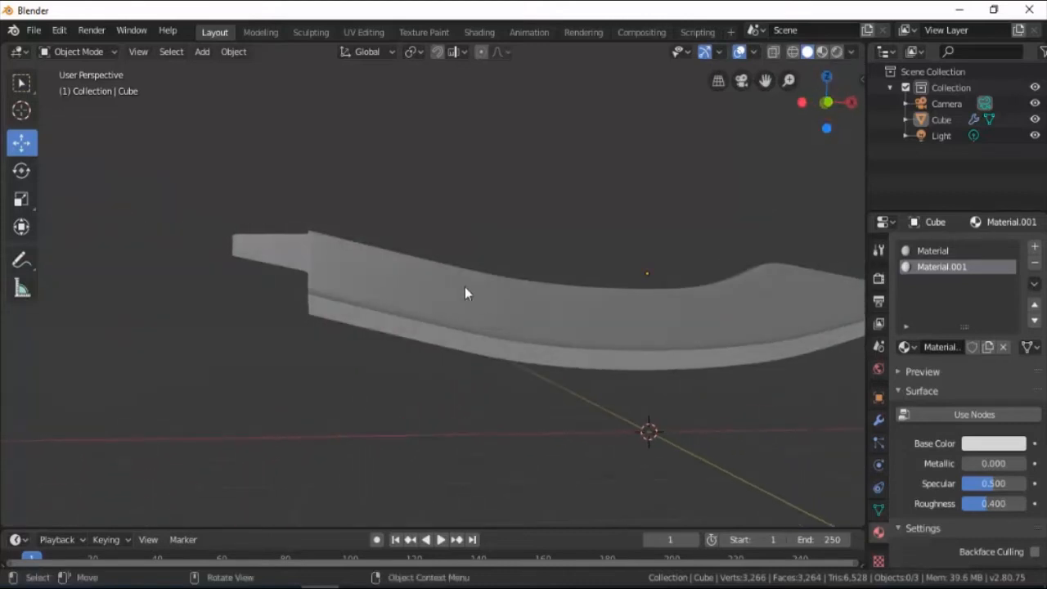
pyautogui.hotkey('shift', 'a')
pyautogui.moveTo(458, 237)
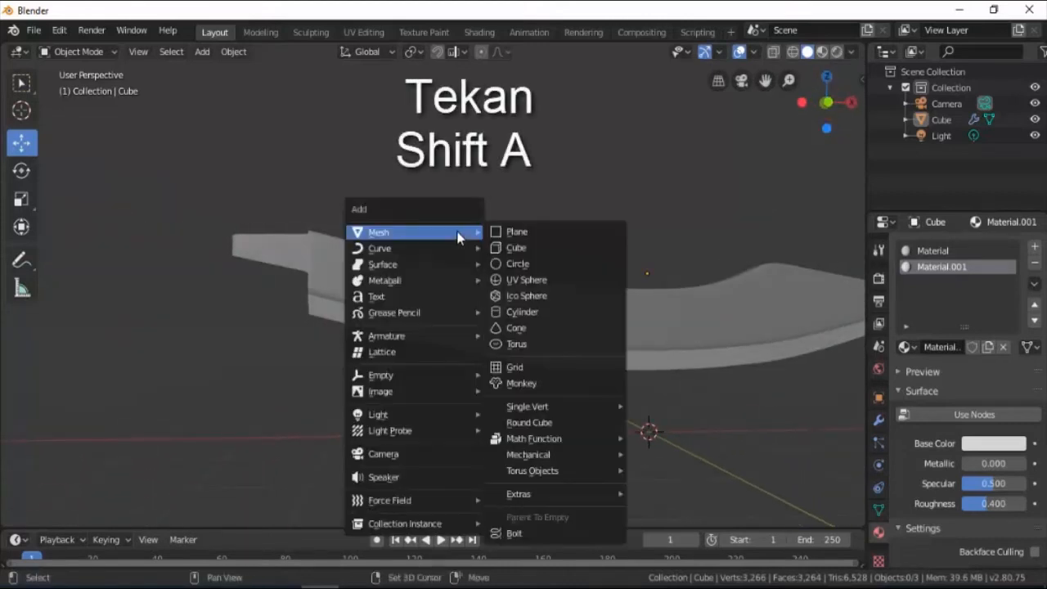
pyautogui.click(524, 312)
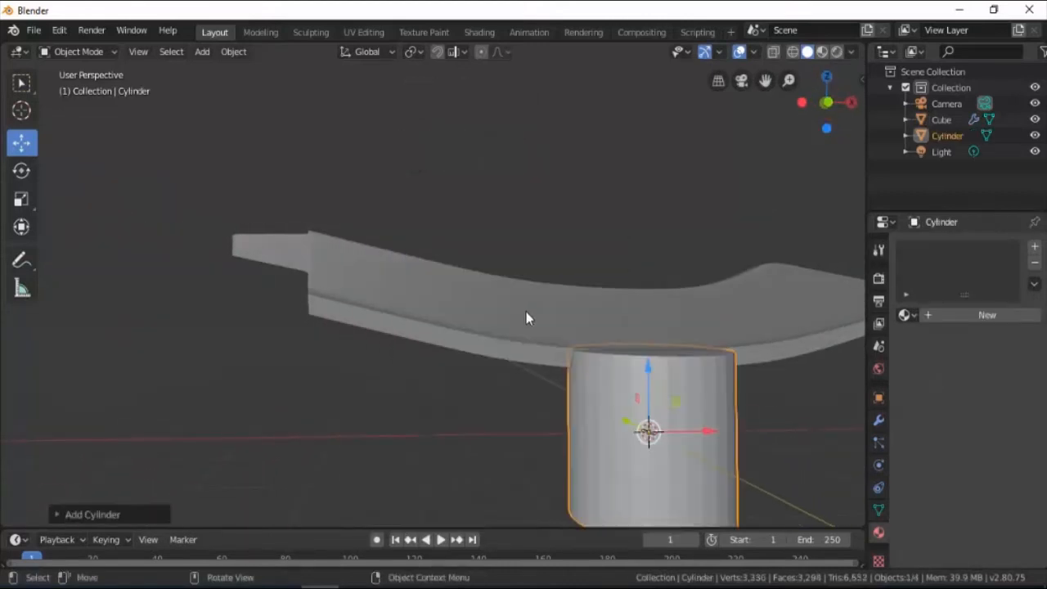
pyautogui.press('s')
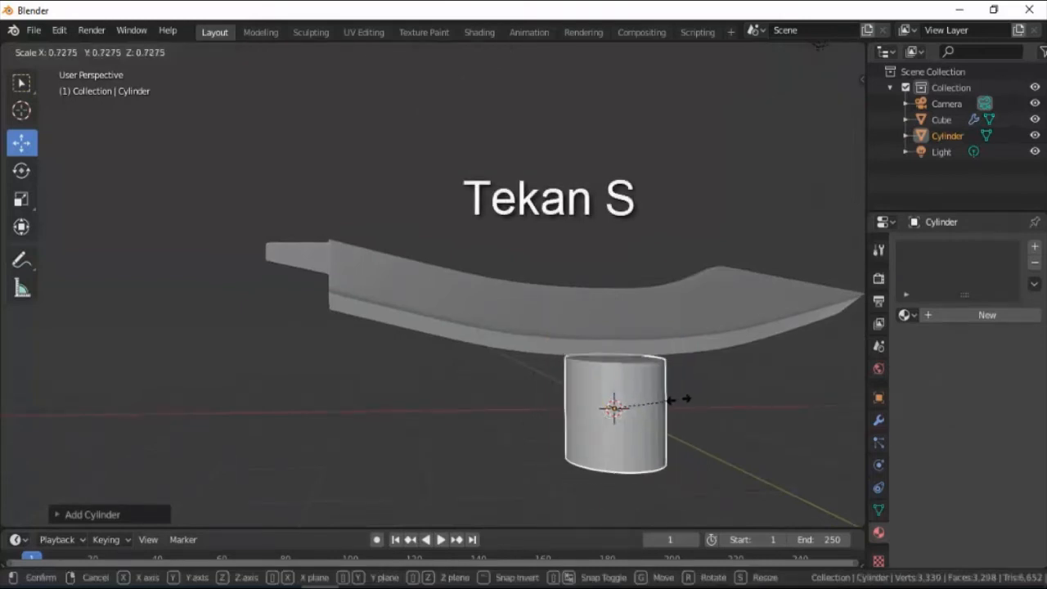
pyautogui.click(635, 405)
pyautogui.press('g')
pyautogui.press('z')
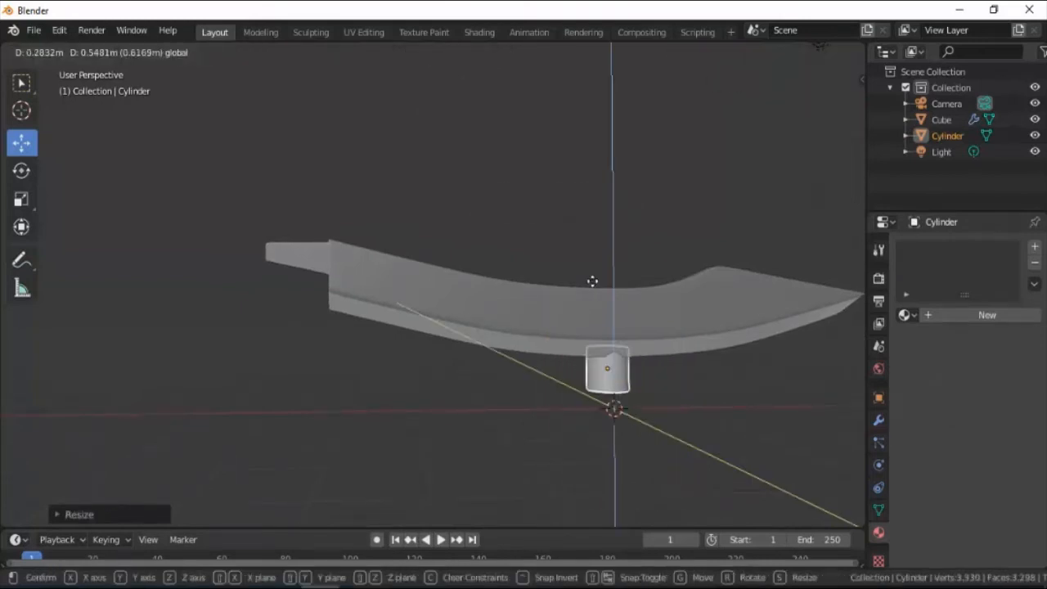
pyautogui.click(590, 210)
pyautogui.hotkey('ctrl', 'z')
# Step: Move the cylinder about 2 m up along Z and about 5.3 m along negative X onto the tang
pyautogui.press('g')
pyautogui.press('z')
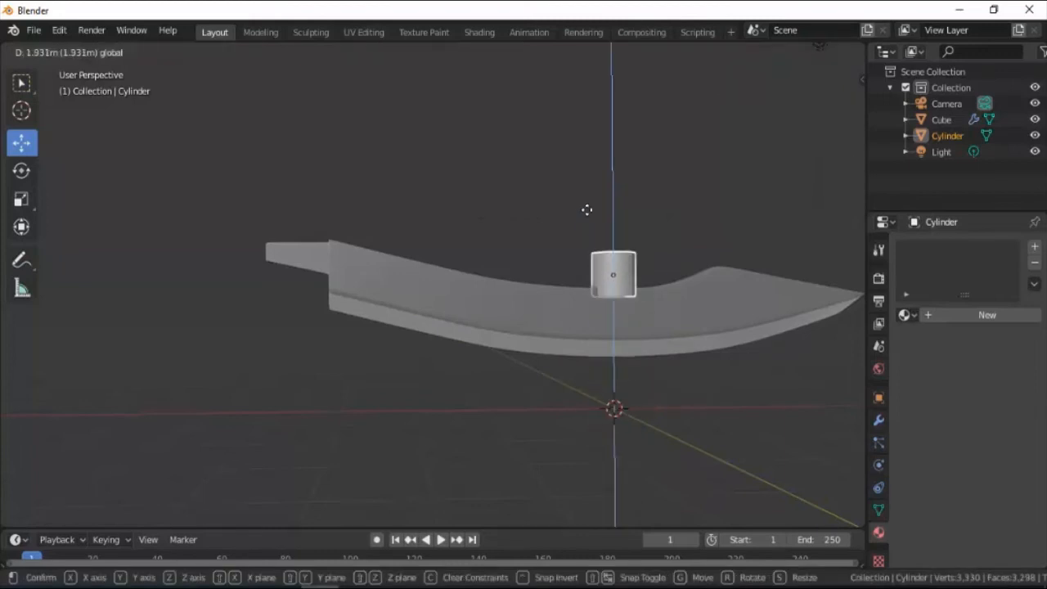
pyautogui.click(588, 205)
pyautogui.press('g')
pyautogui.press('x')
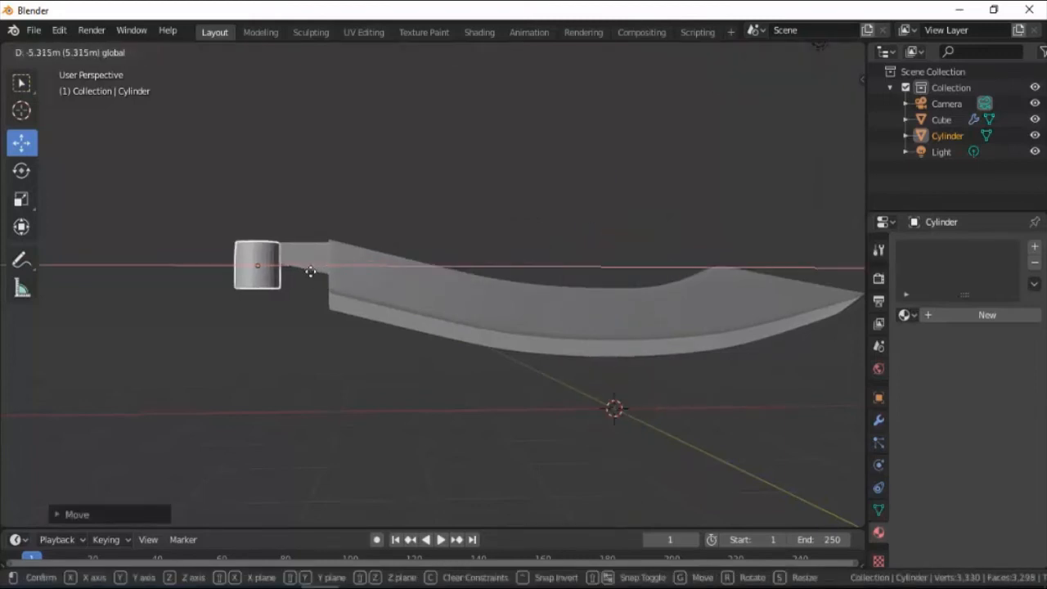
pyautogui.click(321, 302)
pyautogui.press('r')
pyautogui.press('y')
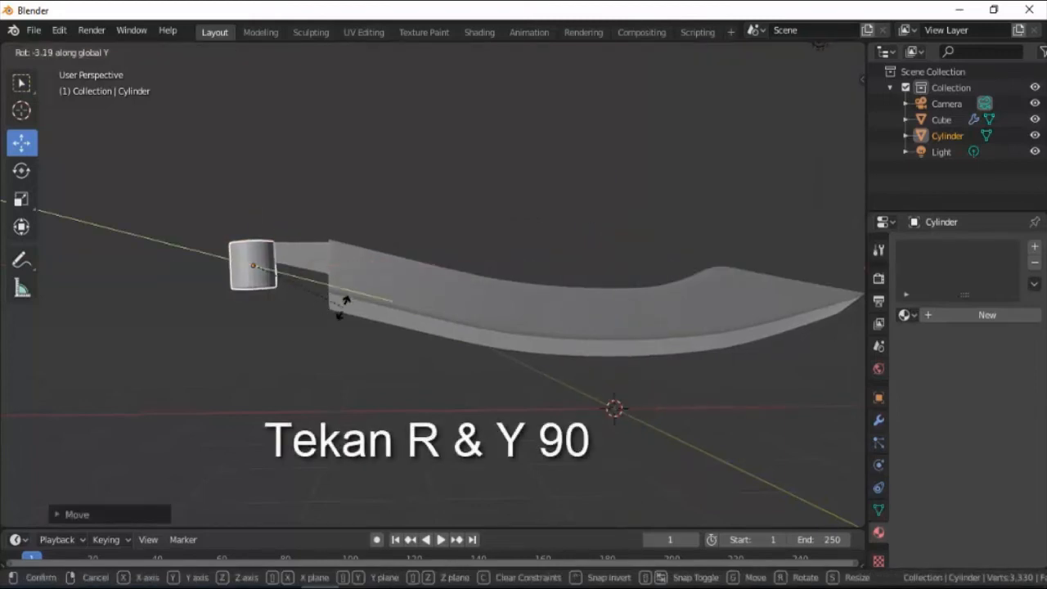
pyautogui.click(251, 304)
pyautogui.hotkey('ctrl', 'z')
# Step: Rotate the cylinder 90 degrees about the Y axis so it lies along the tang
pyautogui.press('r')
pyautogui.press('y')
pyautogui.press('9')
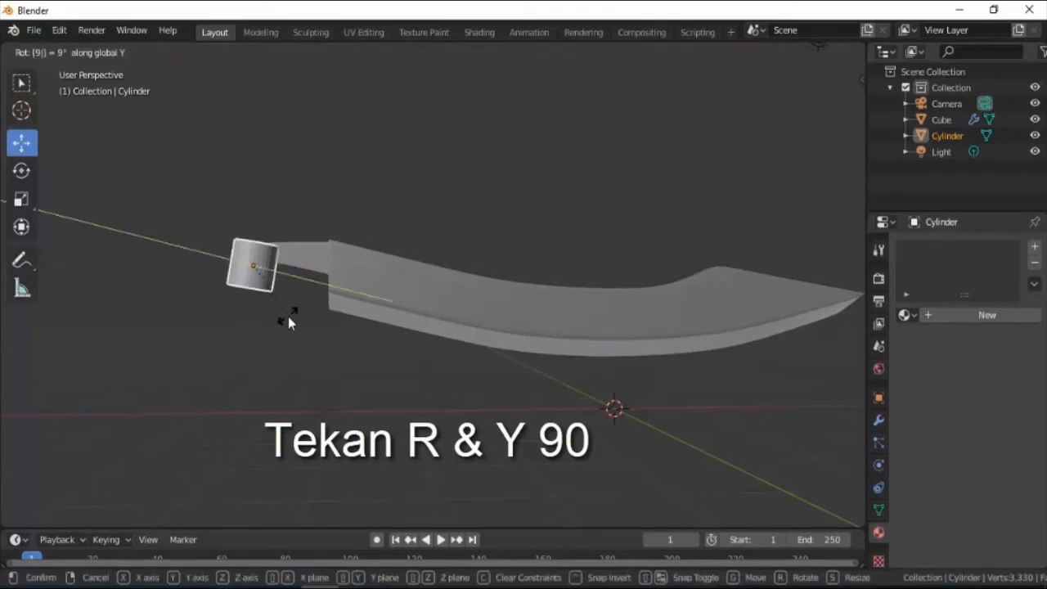
pyautogui.press('0')
pyautogui.press('Return')
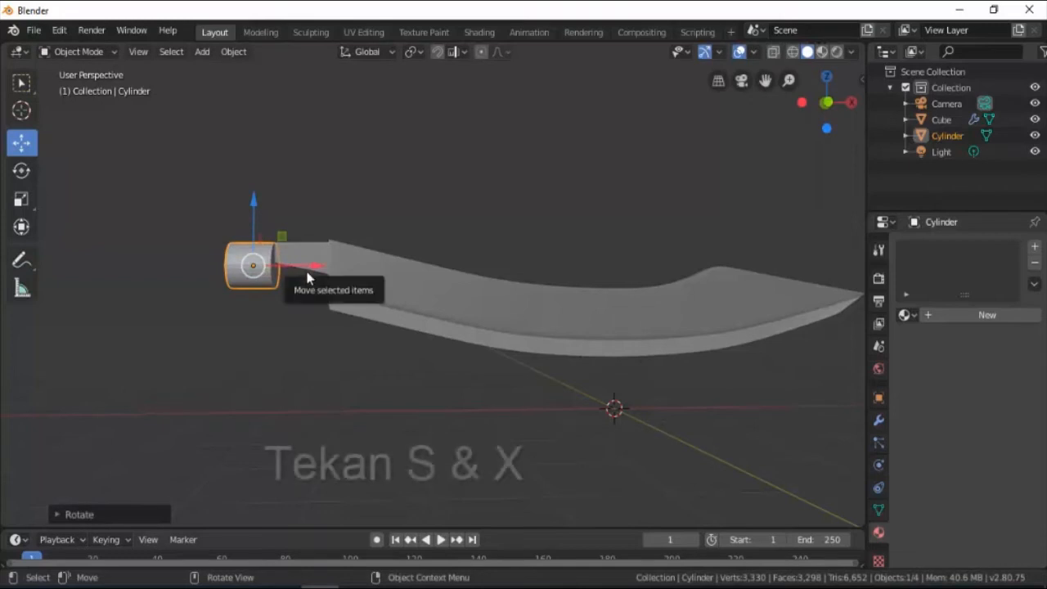
# Step: Stretch the cylinder along X into a long handle and enlarge it slightly overall
pyautogui.press('s')
pyautogui.press('x')
pyautogui.click(427, 268)
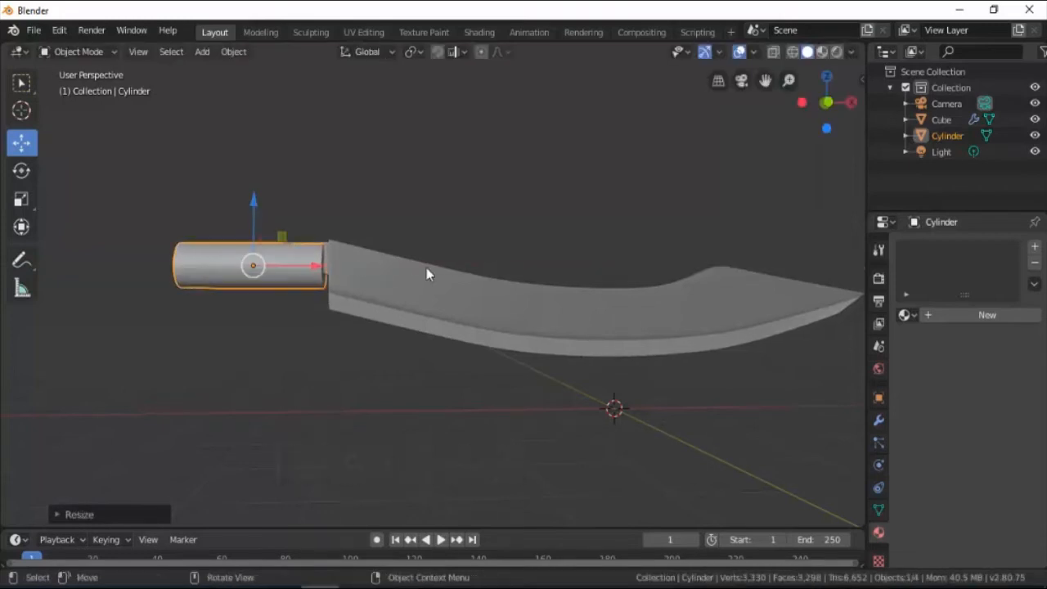
pyautogui.press('s')
pyautogui.click(480, 238)
# Step: Slide the handle cylinder along negative X until its front end sits just behind the blade's heel
pyautogui.press('g')
pyautogui.press('x')
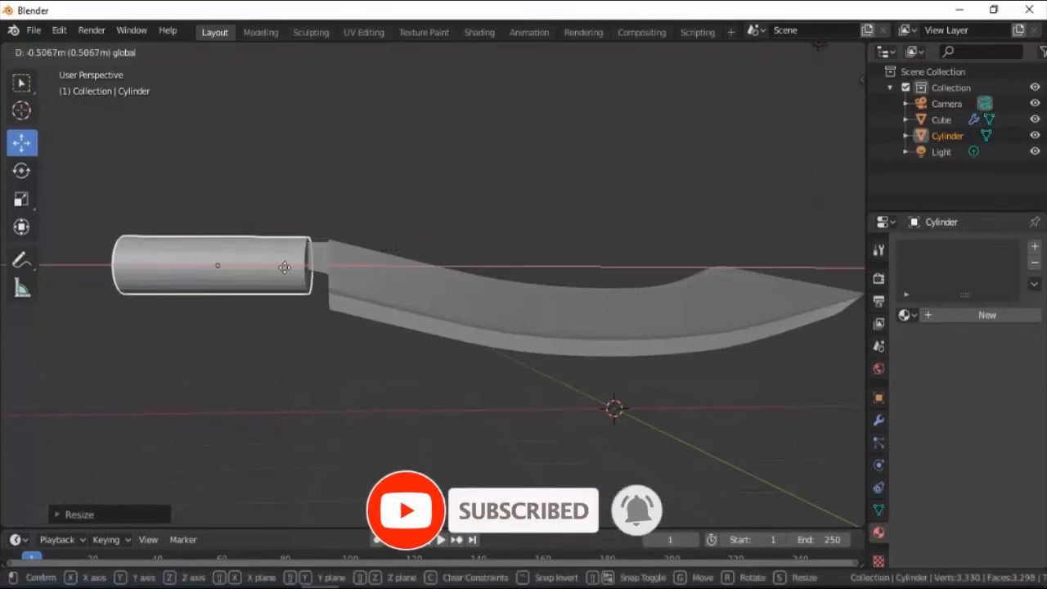
pyautogui.click(295, 267)
# Step: Extrude the handle's rear end face outward by about 0.17 m
pyautogui.moveTo(295, 267); pyautogui.dragTo(413, 293, button='middle')
pyautogui.click(381, 316)
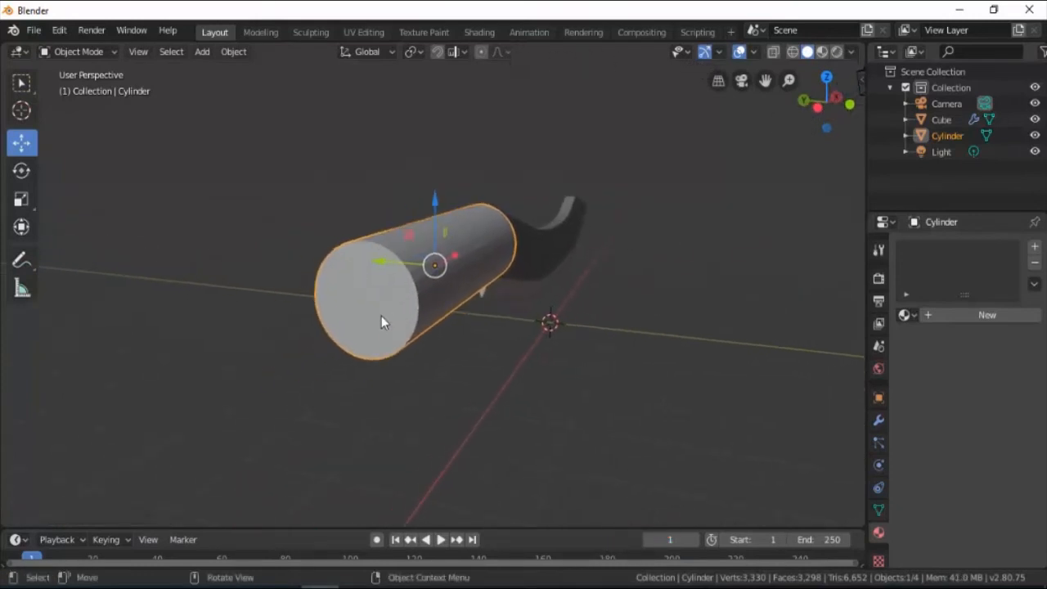
pyautogui.press('Tab')
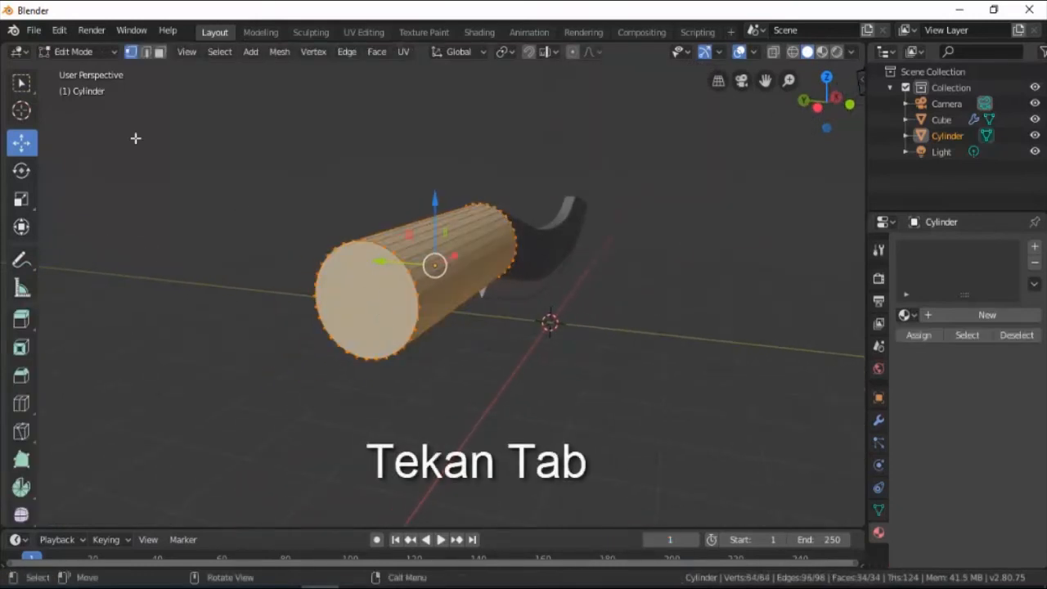
pyautogui.click(160, 52)
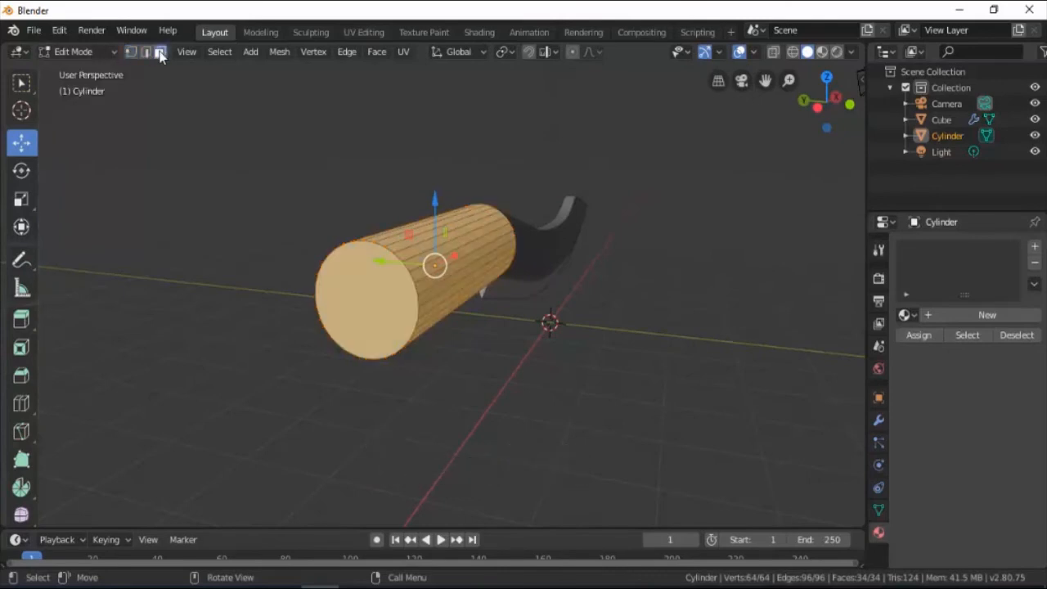
pyautogui.moveTo(353, 310)
pyautogui.mouseDown(button='middle')
pyautogui.moveTo(251, 273)
pyautogui.moveTo(369, 304)
pyautogui.mouseUp(button='middle')
pyautogui.click(364, 280)
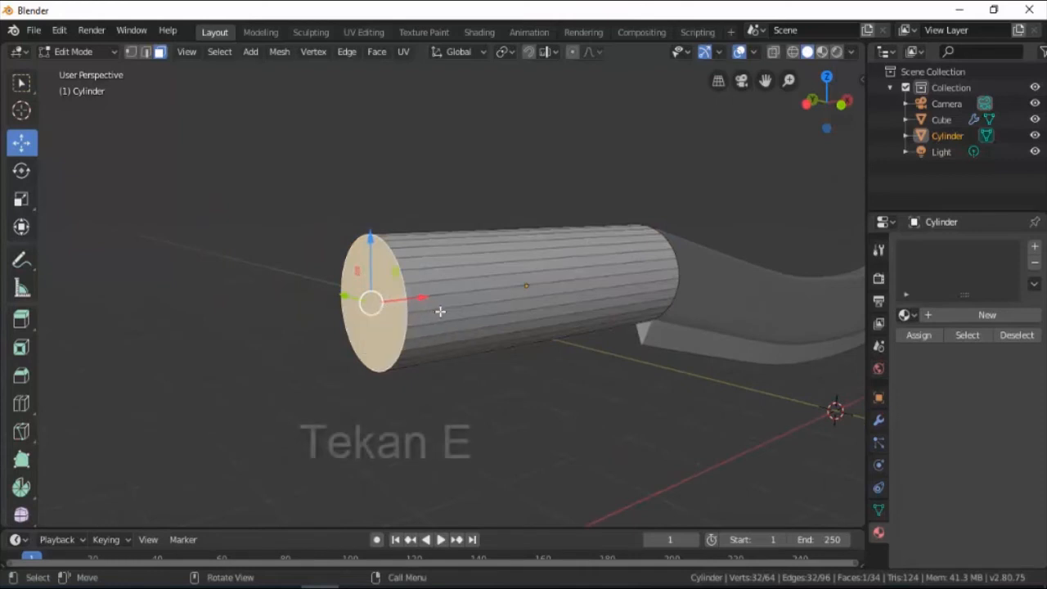
pyautogui.press('e')
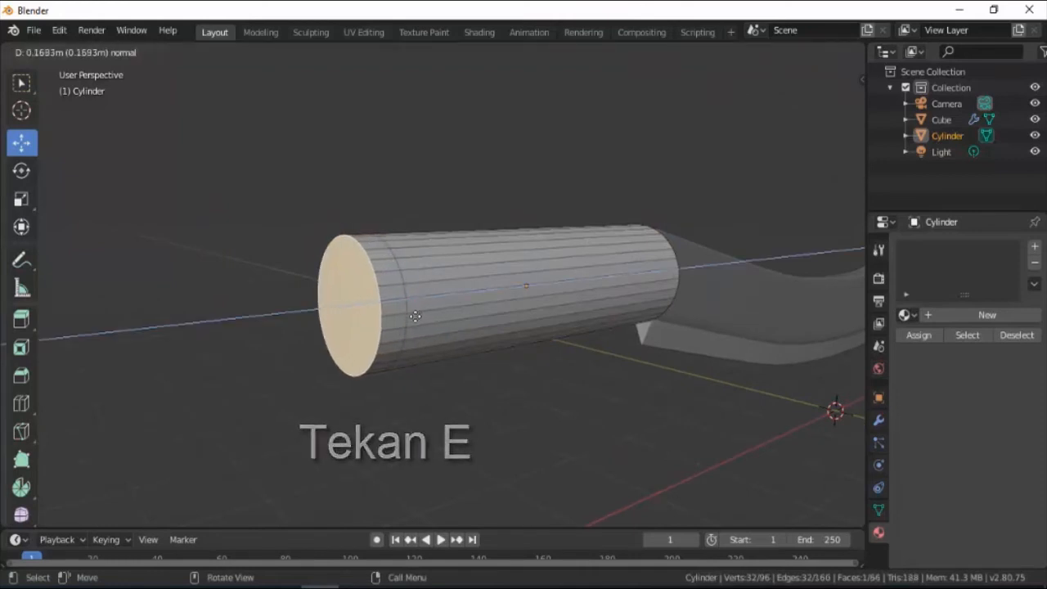
pyautogui.click(415, 317)
# Step: Enlarge the extruded rear face of the handle to about 1.05 times its size and shift it slightly down along Z
pyautogui.press('s')
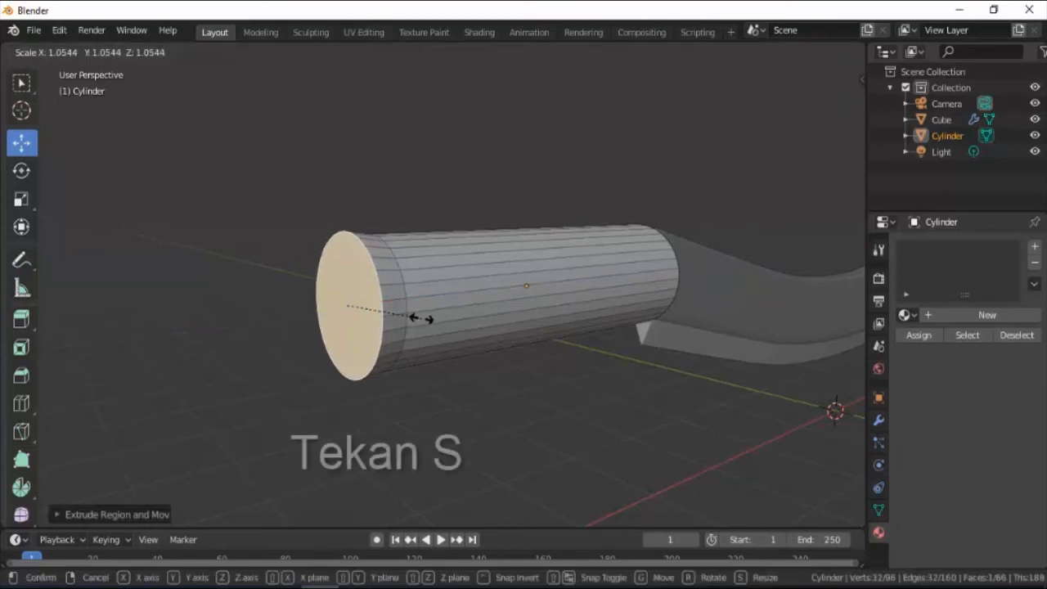
pyautogui.click(420, 318)
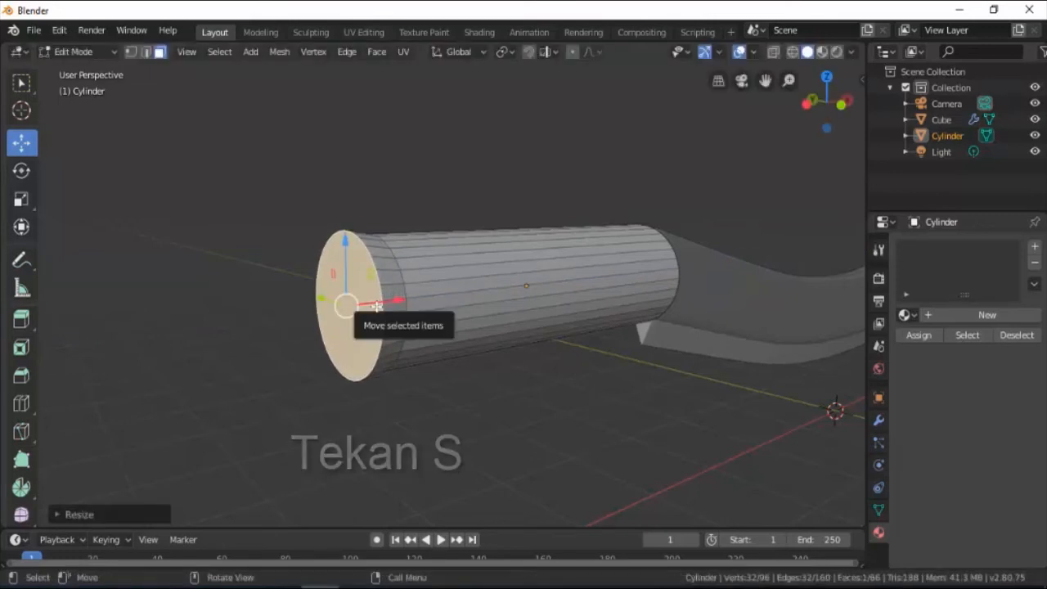
pyautogui.moveTo(346, 244); pyautogui.dragTo(344, 254)
# Step: Extrude a second short section from the handle's rear face, then enlarge its end and lower it to start the downward bend
pyautogui.press('e')
pyautogui.click(403, 340)
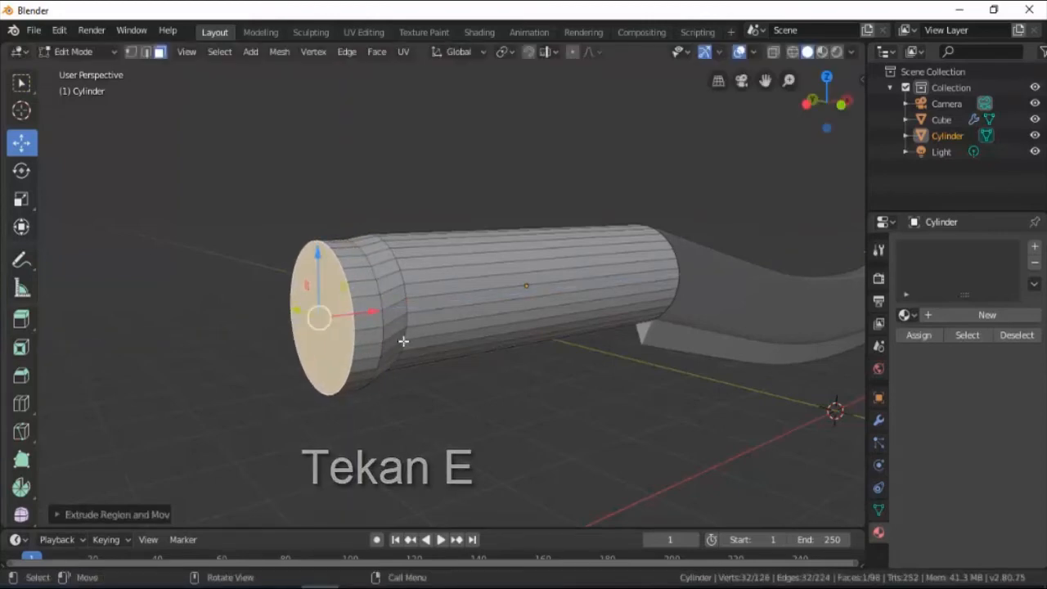
pyautogui.press('s')
pyautogui.click(422, 343)
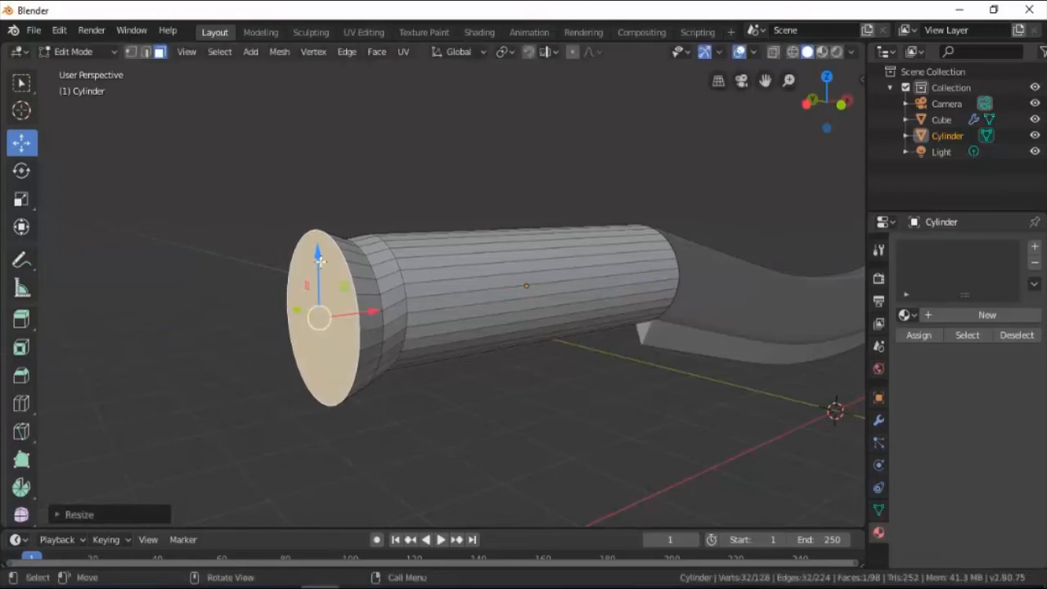
pyautogui.moveTo(319, 261); pyautogui.dragTo(319, 283)
pyautogui.press('s')
pyautogui.click(414, 341)
# Step: Extrude a third section from the handle's rear face, lower its end along Z and enlarge it to about 1.06 times
pyautogui.press('e')
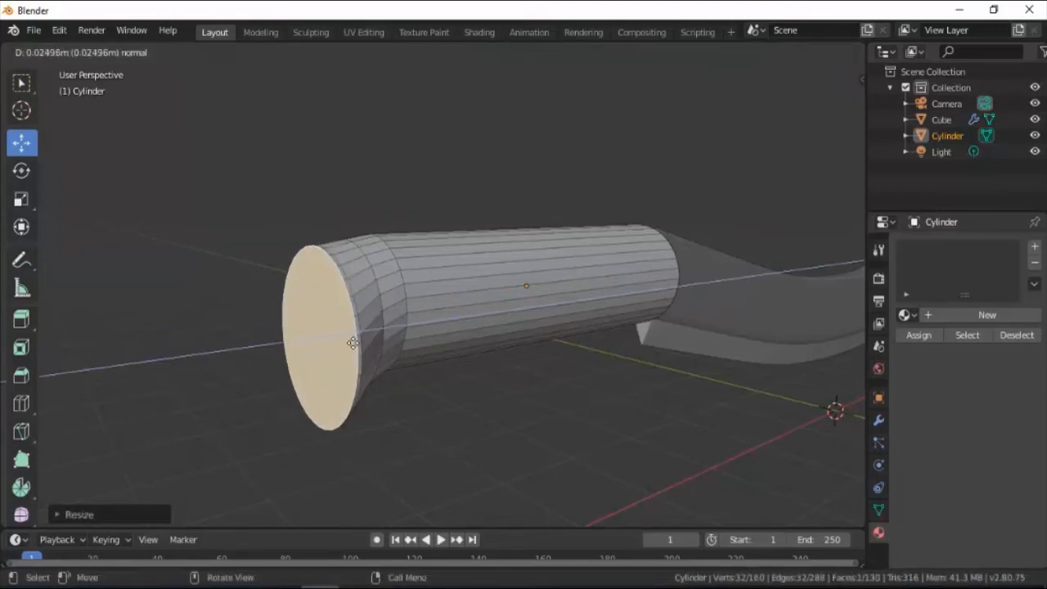
pyautogui.click(319, 342)
pyautogui.moveTo(282, 279); pyautogui.dragTo(279, 301)
pyautogui.press('s')
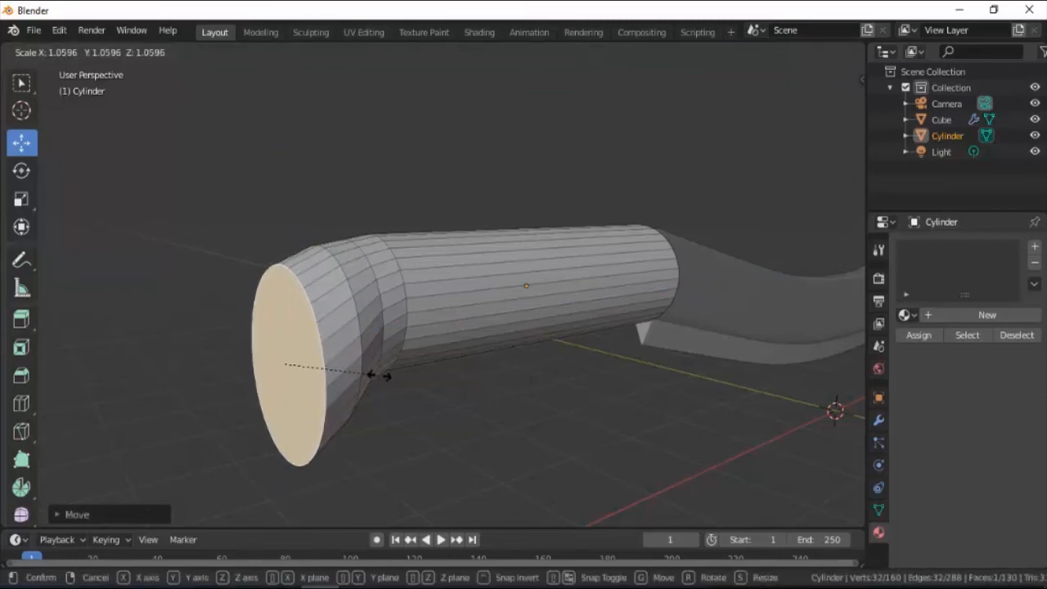
pyautogui.click(386, 371)
# Step: Tilt the rear face about the Y axis so its lower edge swings toward the blade, and lower it slightly
pyautogui.press('r')
pyautogui.press('y')
pyautogui.click(400, 366)
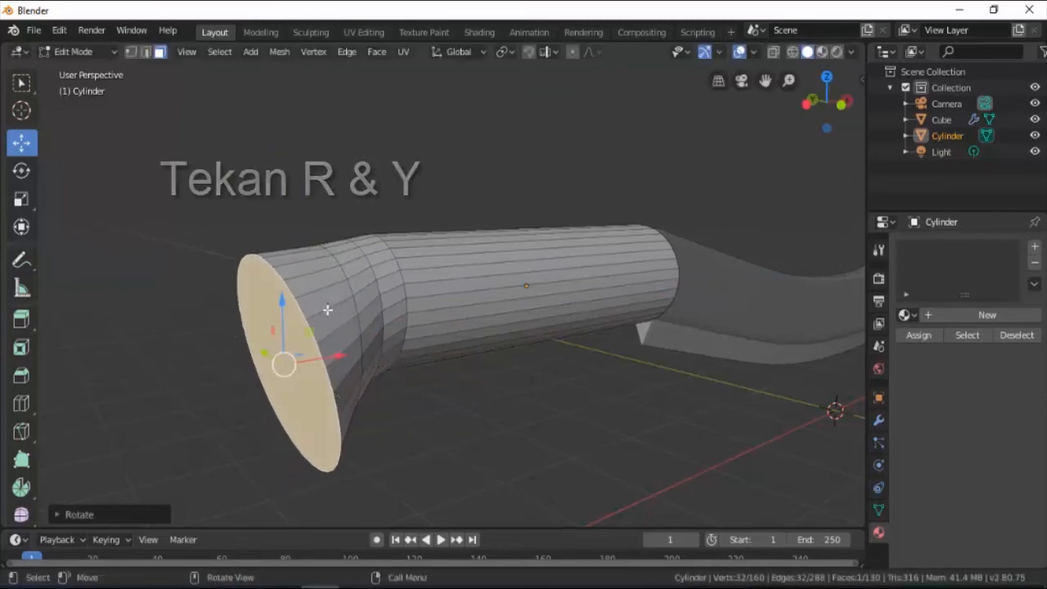
pyautogui.moveTo(282, 302); pyautogui.dragTo(280, 313)
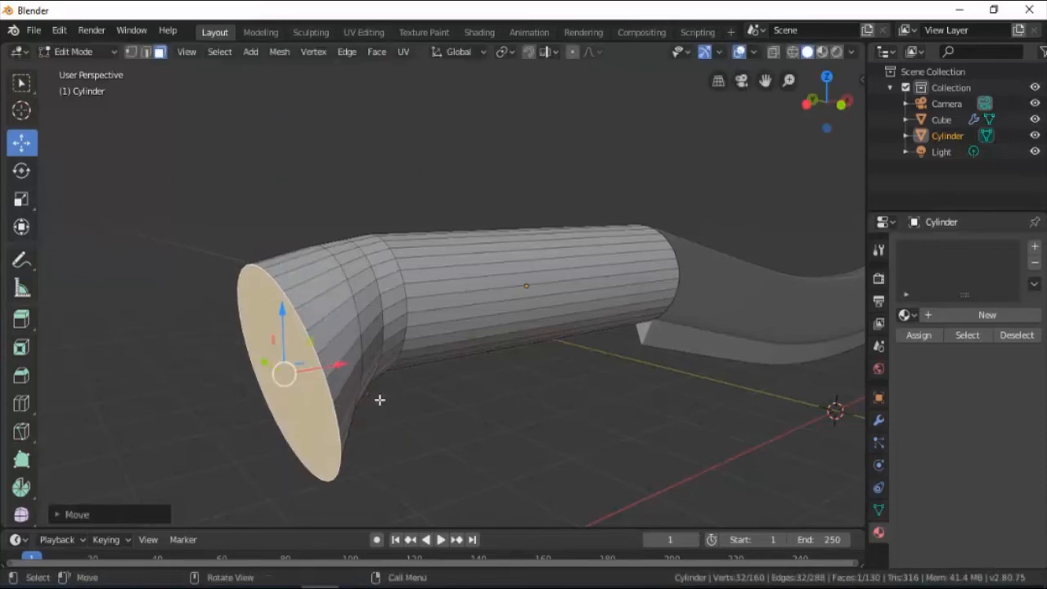
# Step: Extrude the tilted rear face slightly outward, then shrink its end to about 0.85 times and lower it a little
pyautogui.press('e')
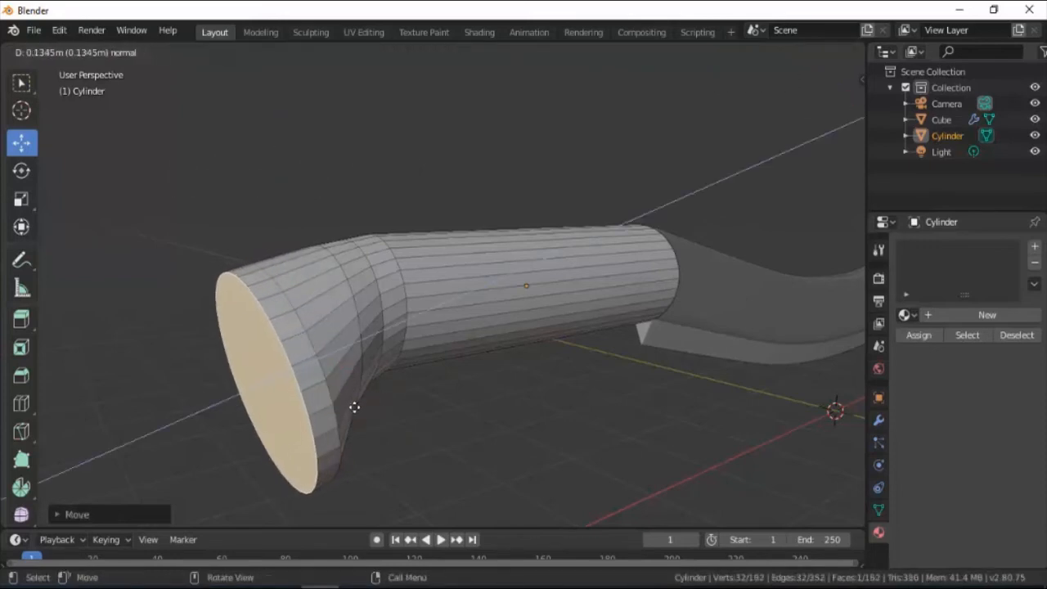
pyautogui.click(348, 412)
pyautogui.press('s')
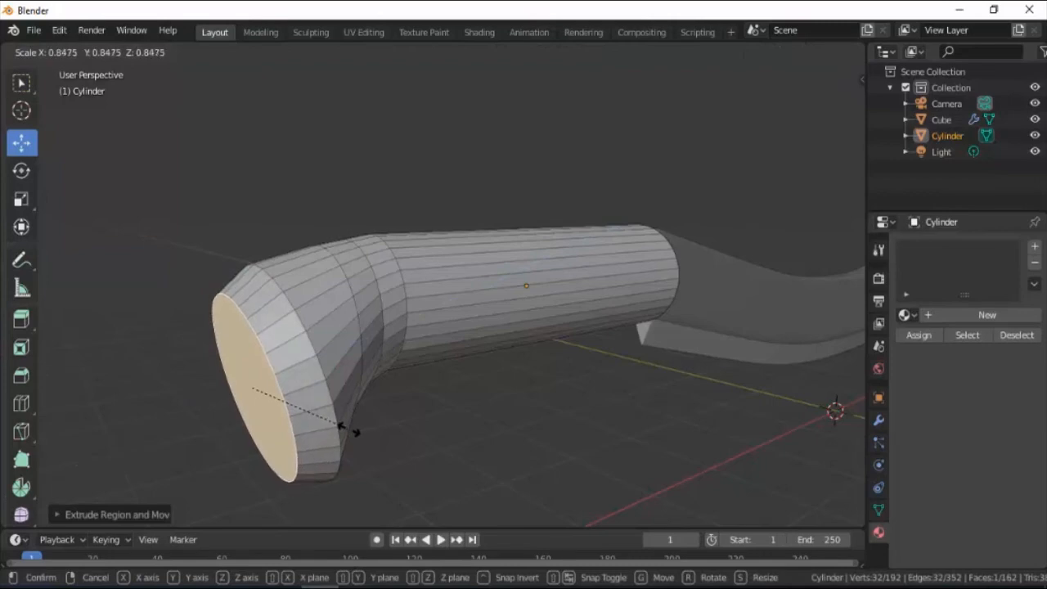
pyautogui.click(348, 430)
pyautogui.moveTo(249, 330); pyautogui.dragTo(251, 339)
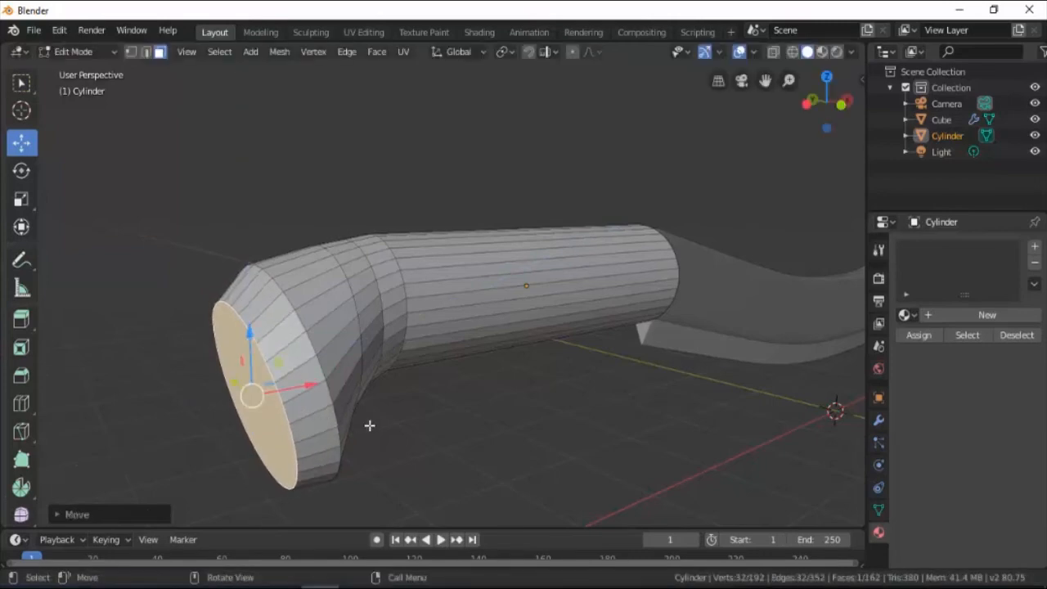
# Step: Extrude one more section from the pommel's end face and shrink that face to roughly half size
pyautogui.press('e')
pyautogui.click(337, 440)
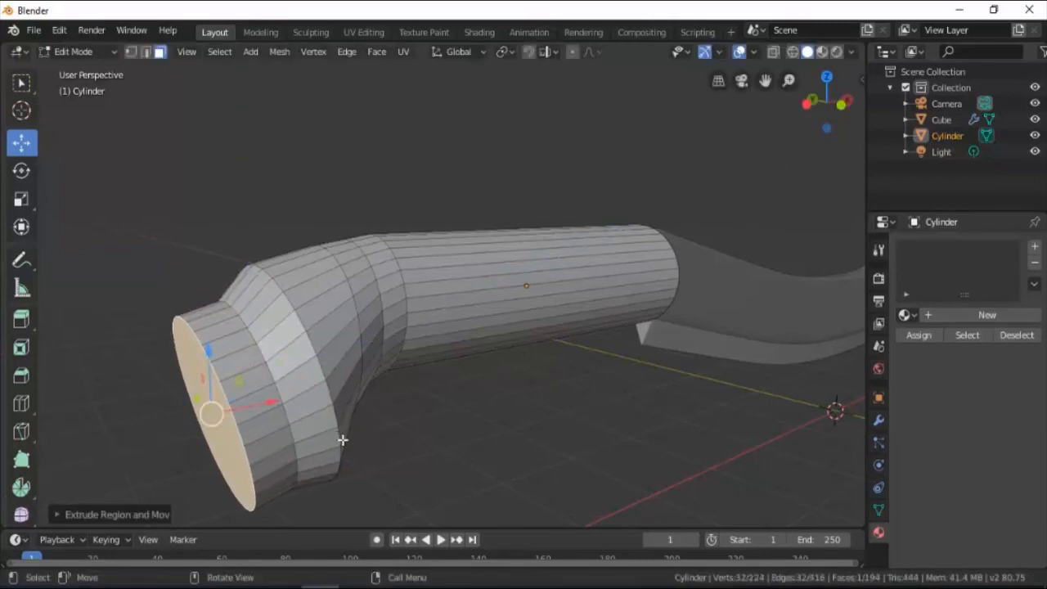
pyautogui.press('s')
pyautogui.click(292, 434)
# Step: Rotate the small pommel end face about the Y axis and move it down and inward to round off the hooked pommel
pyautogui.press('r')
pyautogui.press('y')
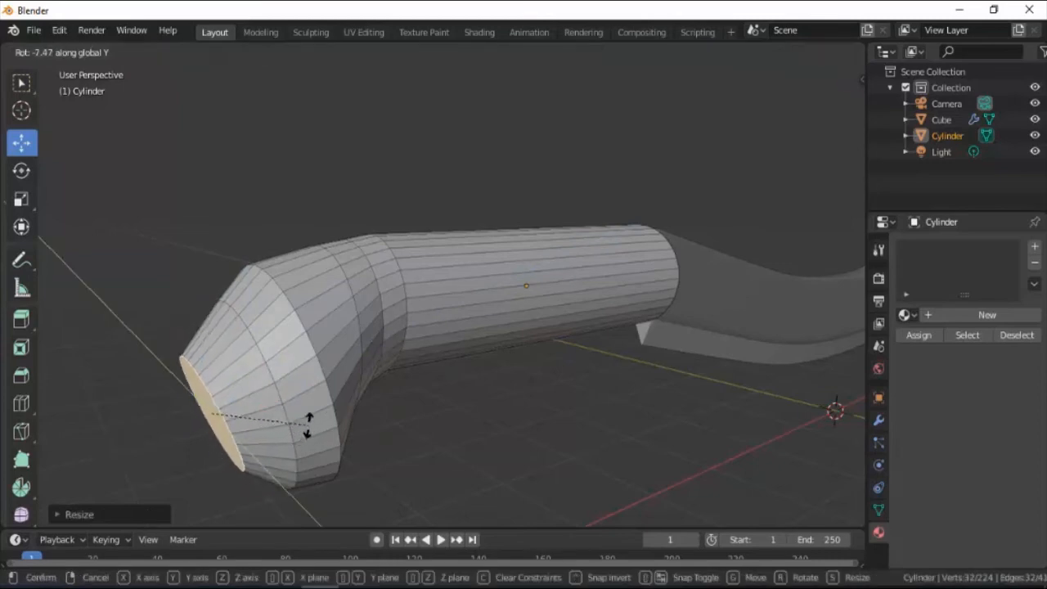
pyautogui.click(299, 432)
pyautogui.press('g')
pyautogui.press('z')
pyautogui.click(233, 422)
pyautogui.press('g')
pyautogui.click(273, 419)
pyautogui.press('g')
pyautogui.click(347, 404)
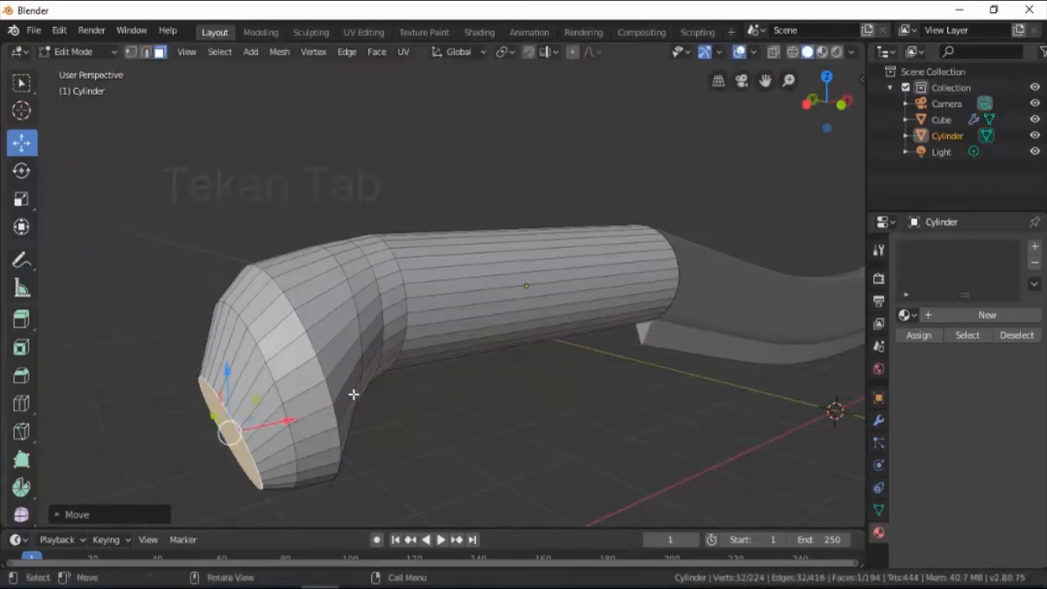
pyautogui.press('Tab')
# Step: Move the handle's front end face back along negative X to expose more of the tang, and shrink the face slightly
pyautogui.scroll(-1, 381, 369)
pyautogui.moveTo(387, 378); pyautogui.dragTo(300, 378, button='middle')
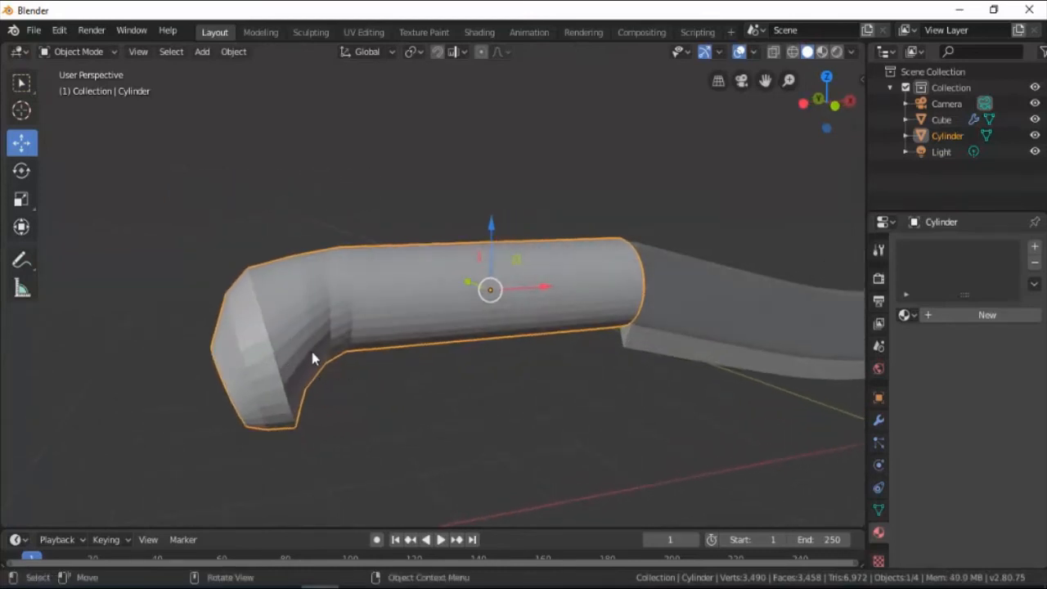
pyautogui.moveTo(434, 327); pyautogui.dragTo(510, 327, button='middle')
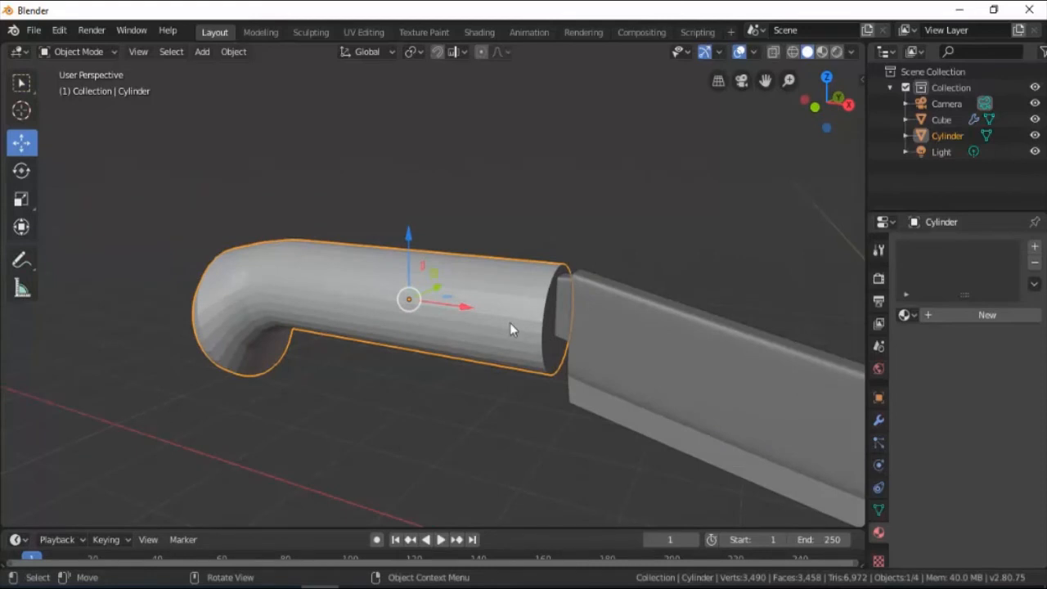
pyautogui.press('Tab')
pyautogui.click(550, 343)
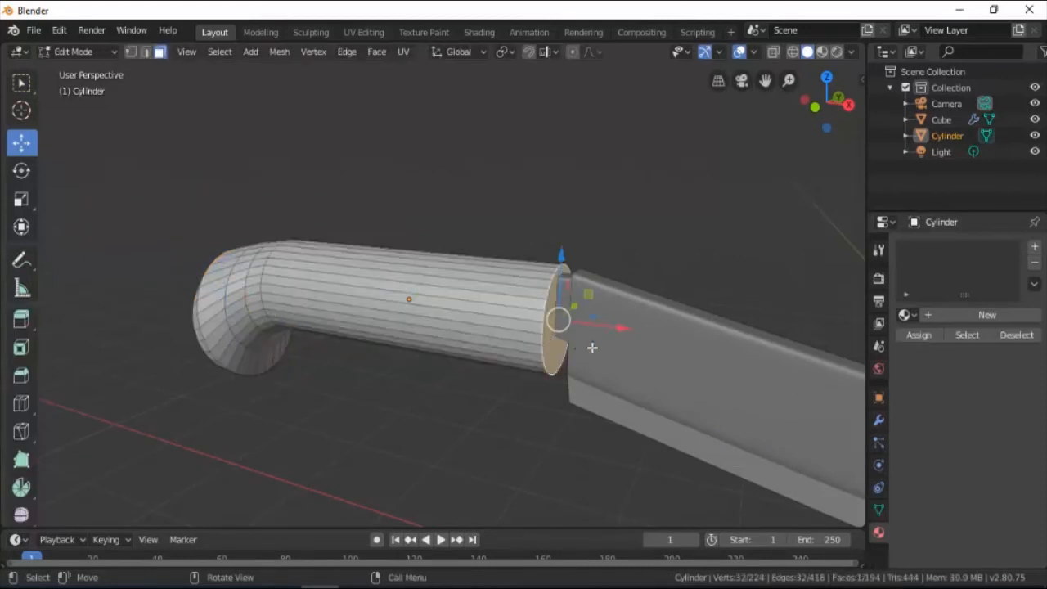
pyautogui.press('g')
pyautogui.press('x')
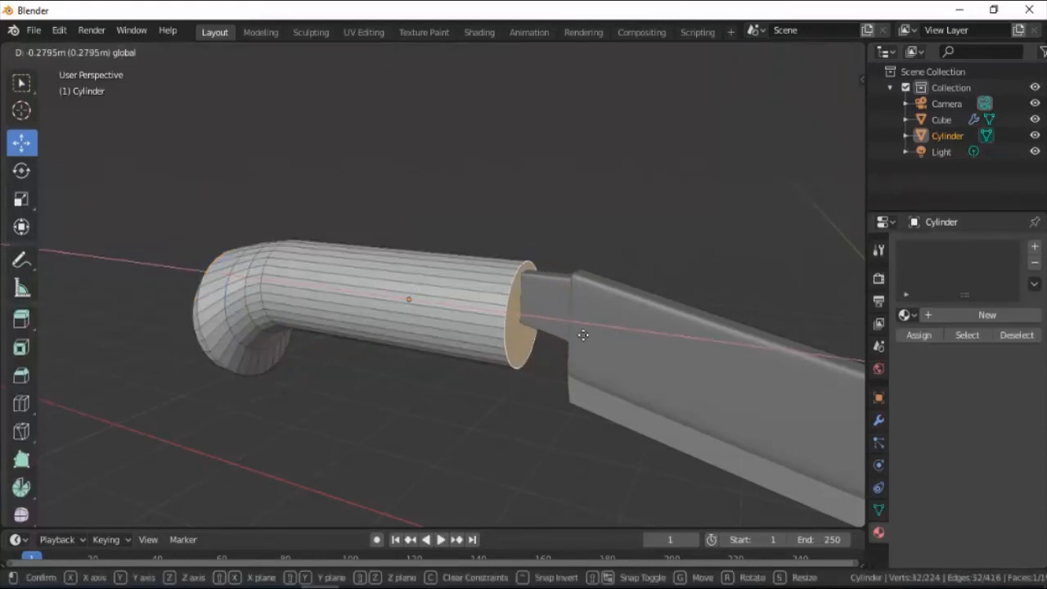
pyautogui.click(582, 334)
pyautogui.moveTo(586, 328); pyautogui.dragTo(568, 336)
pyautogui.press('s')
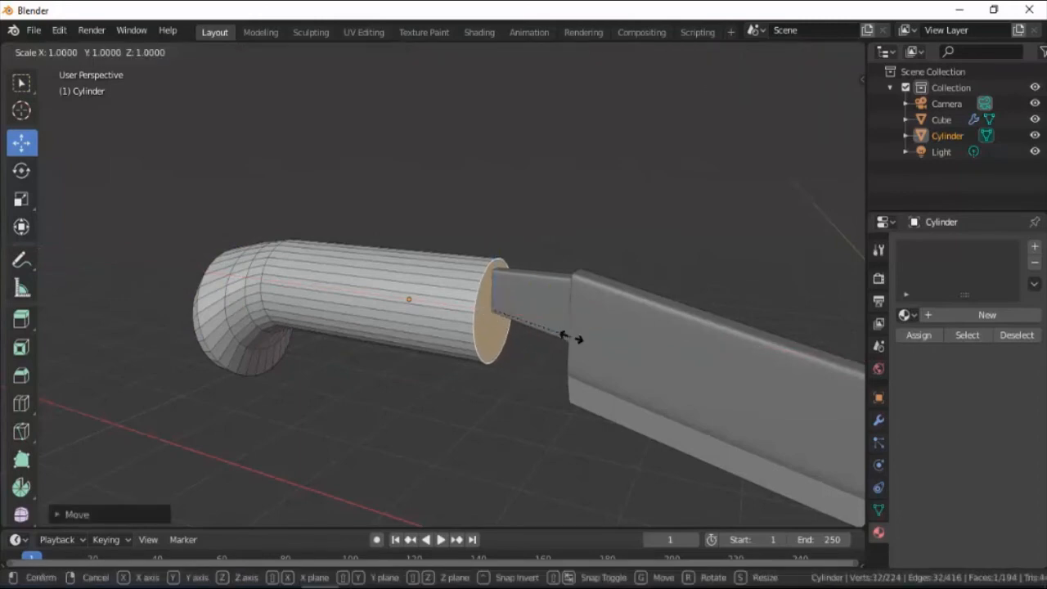
pyautogui.click(567, 336)
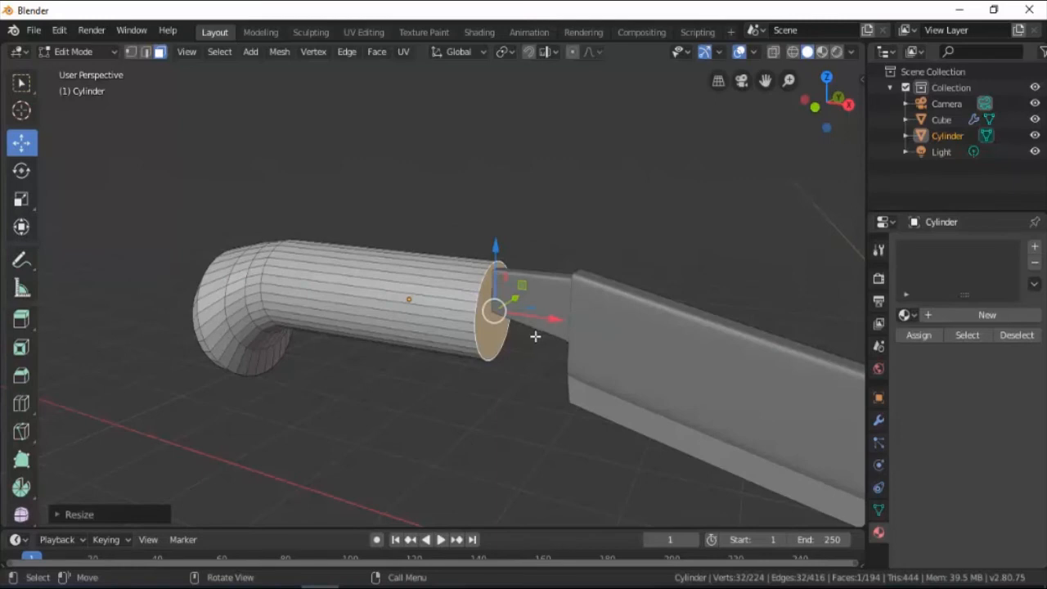
# Step: Extrude and scale the front face inward to form a narrow rim, and raise the inner face slightly
pyautogui.scroll(1, 538, 323)
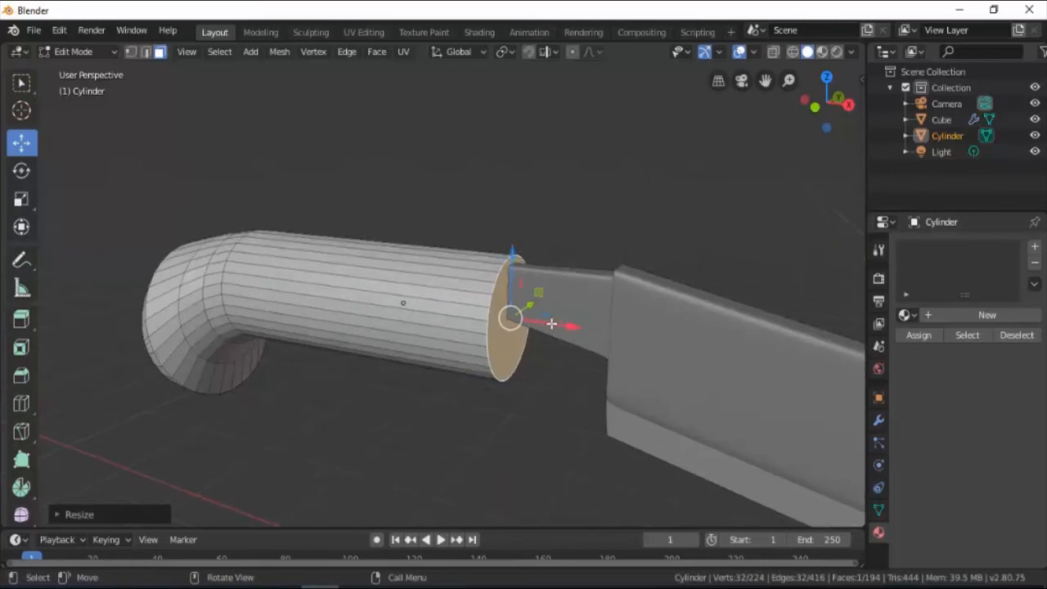
pyautogui.press('e')
pyautogui.press('s')
pyautogui.click(563, 340)
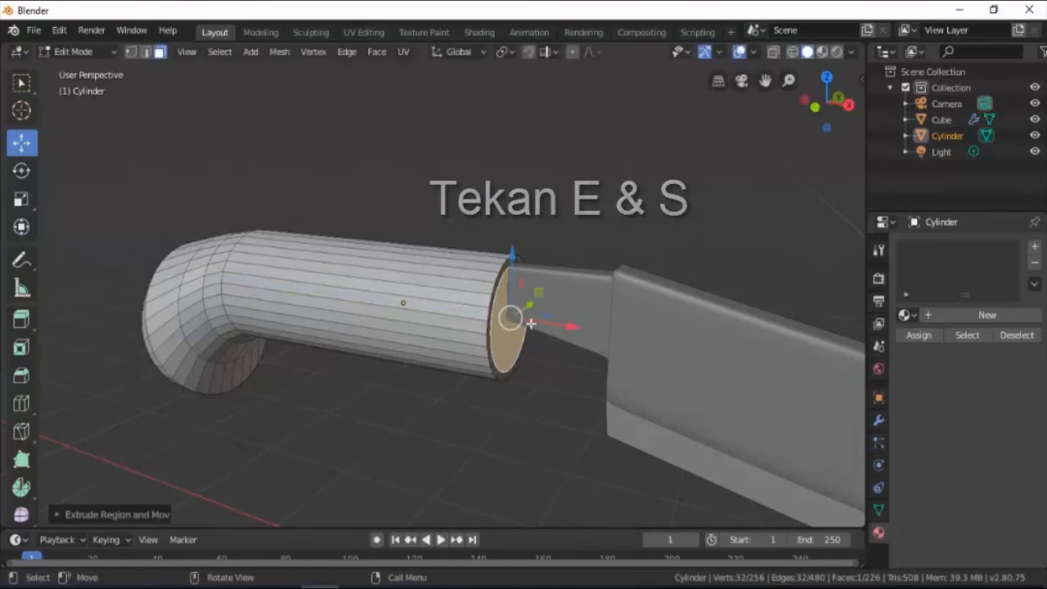
pyautogui.moveTo(517, 285); pyautogui.dragTo(514, 280)
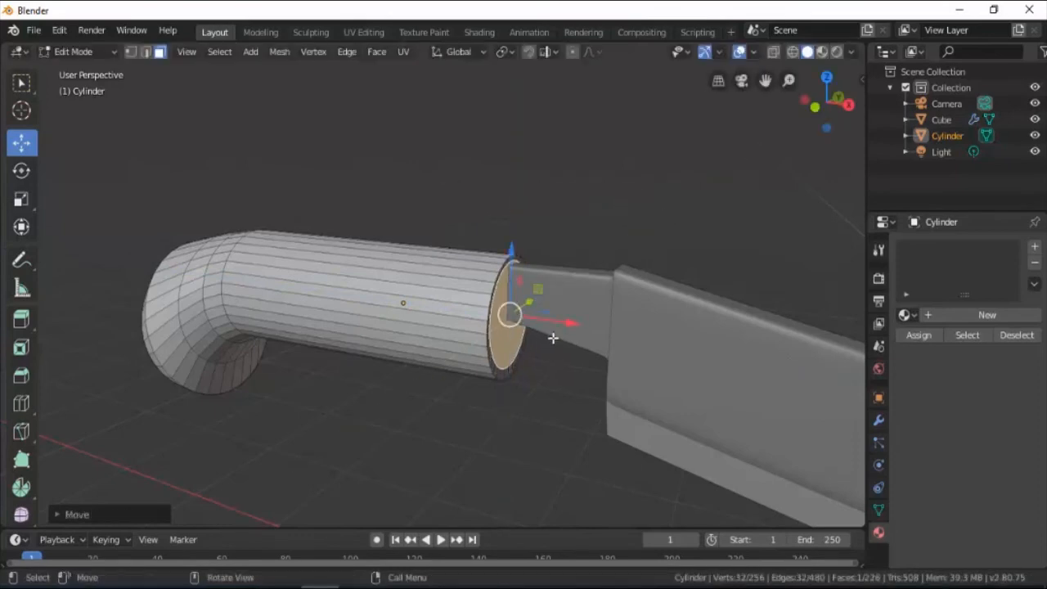
# Step: Extrude the inner front face toward the blade as a collar and shrink its end so the collar tapers
pyautogui.press('e')
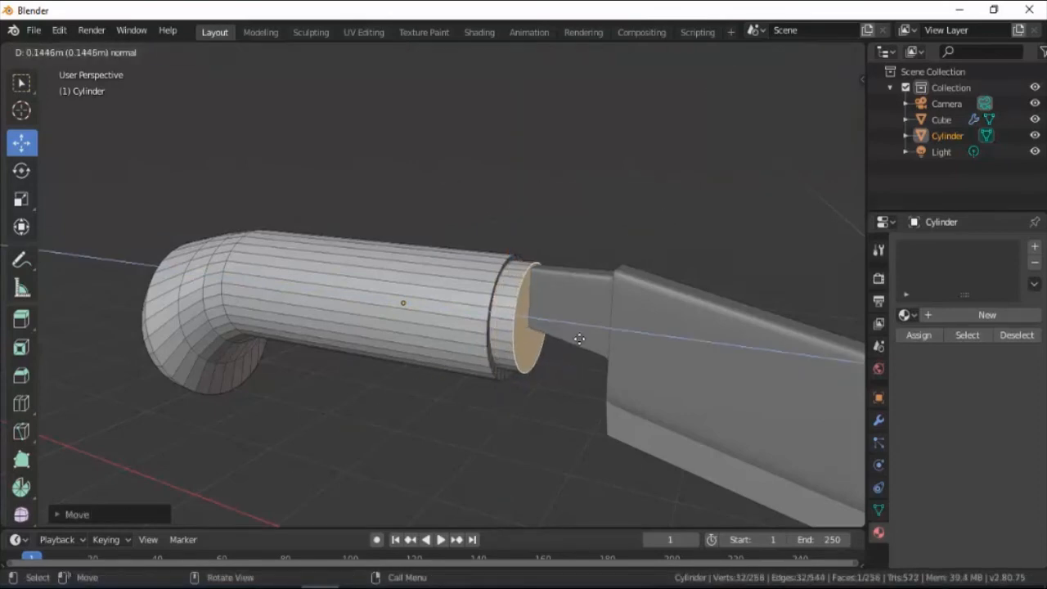
pyautogui.click(610, 344)
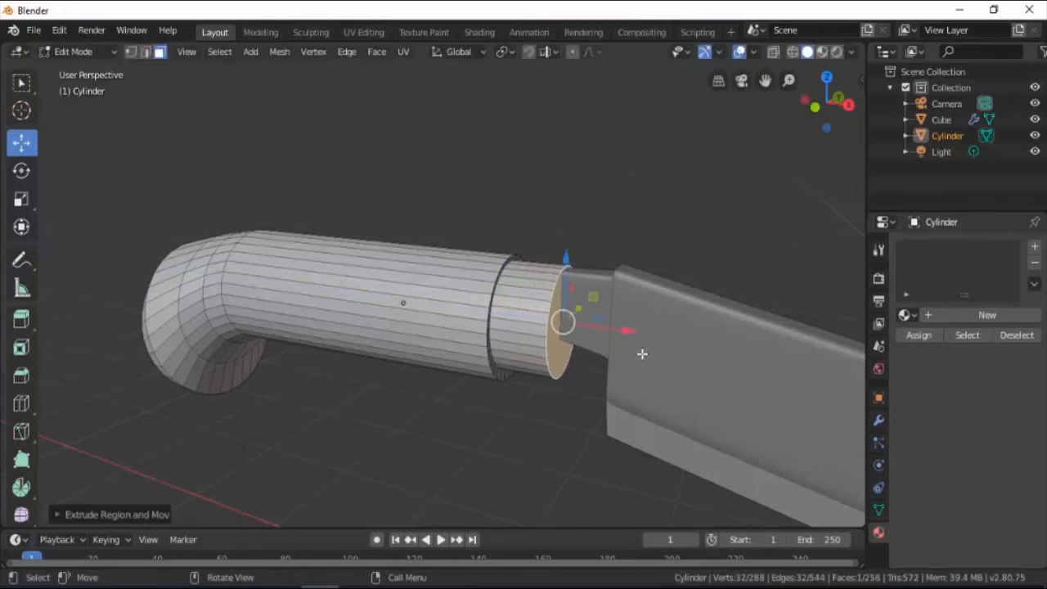
pyautogui.press('s')
pyautogui.click(628, 351)
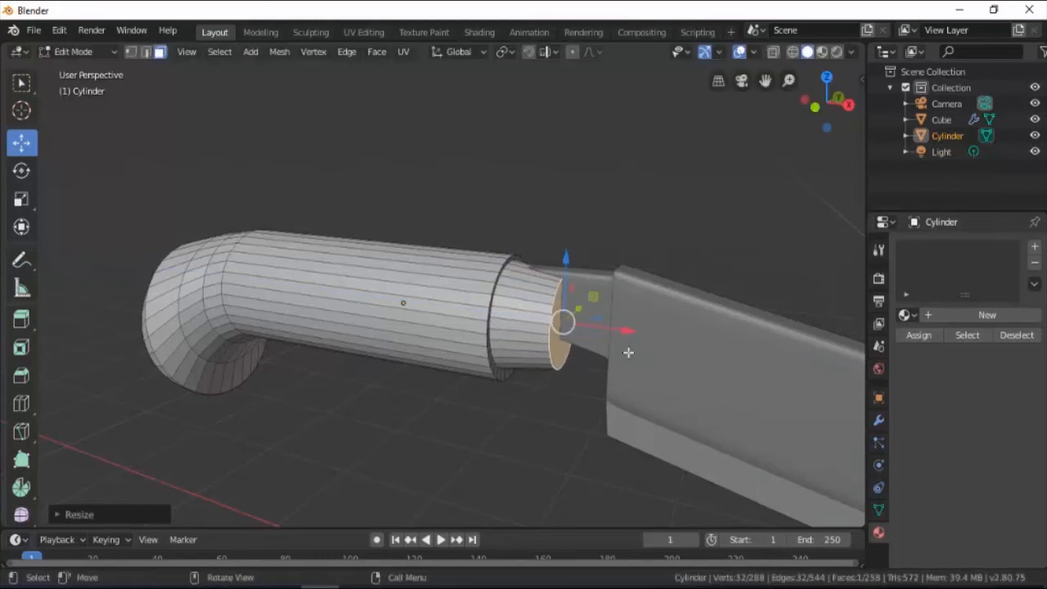
pyautogui.moveTo(573, 303); pyautogui.dragTo(516, 319, button='middle')
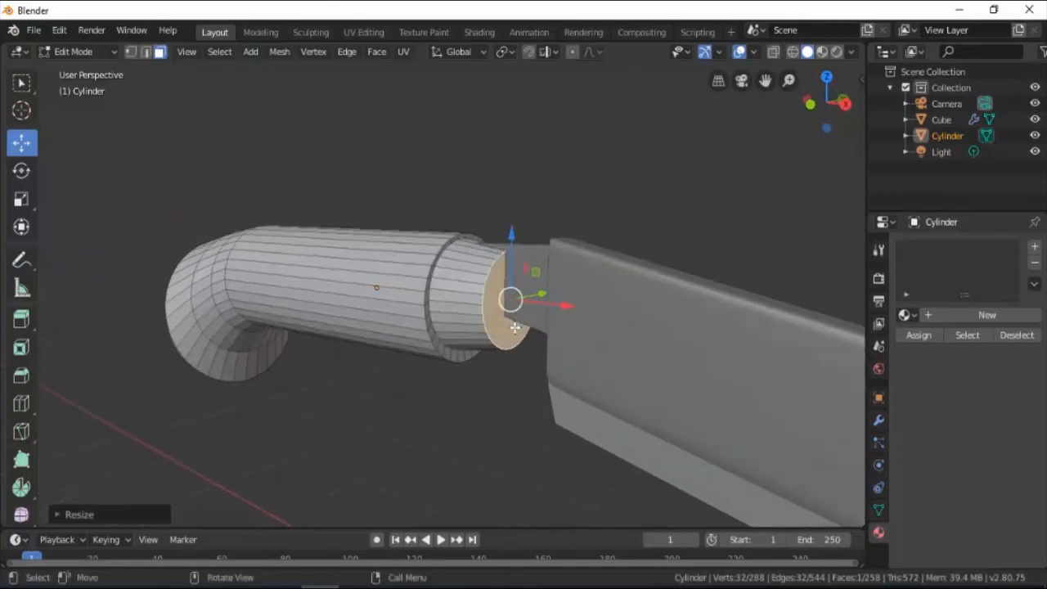
pyautogui.press('Tab')
# Step: Slide the whole handle along positive X until its tapered collar meets the blade's heel
pyautogui.moveTo(402, 331); pyautogui.dragTo(571, 317, button='middle')
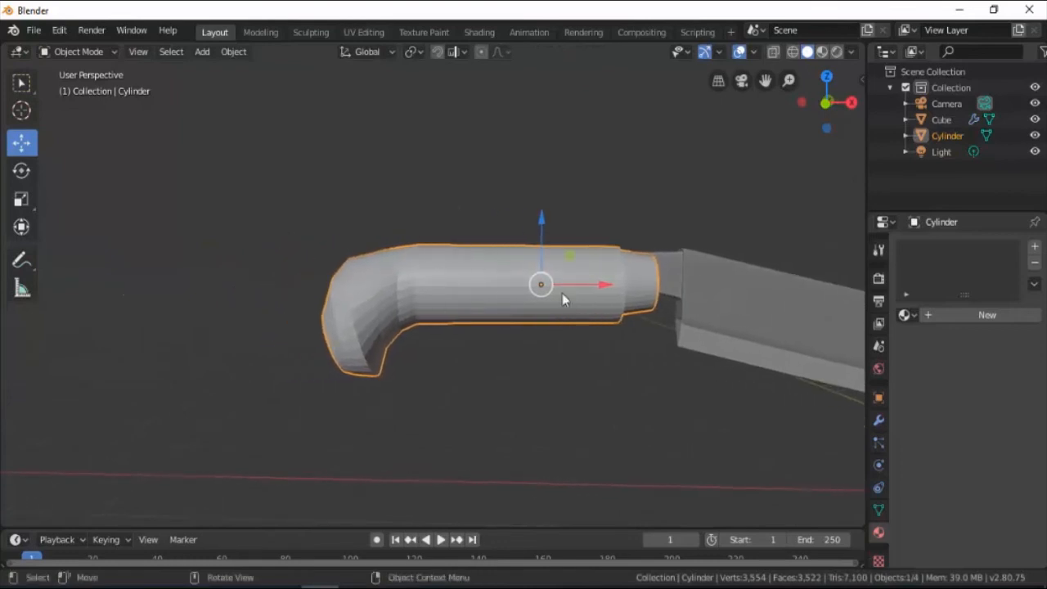
pyautogui.moveTo(539, 220); pyautogui.dragTo(541, 219)
pyautogui.moveTo(593, 276); pyautogui.dragTo(613, 276)
pyautogui.moveTo(613, 276); pyautogui.dragTo(627, 342, button='middle')
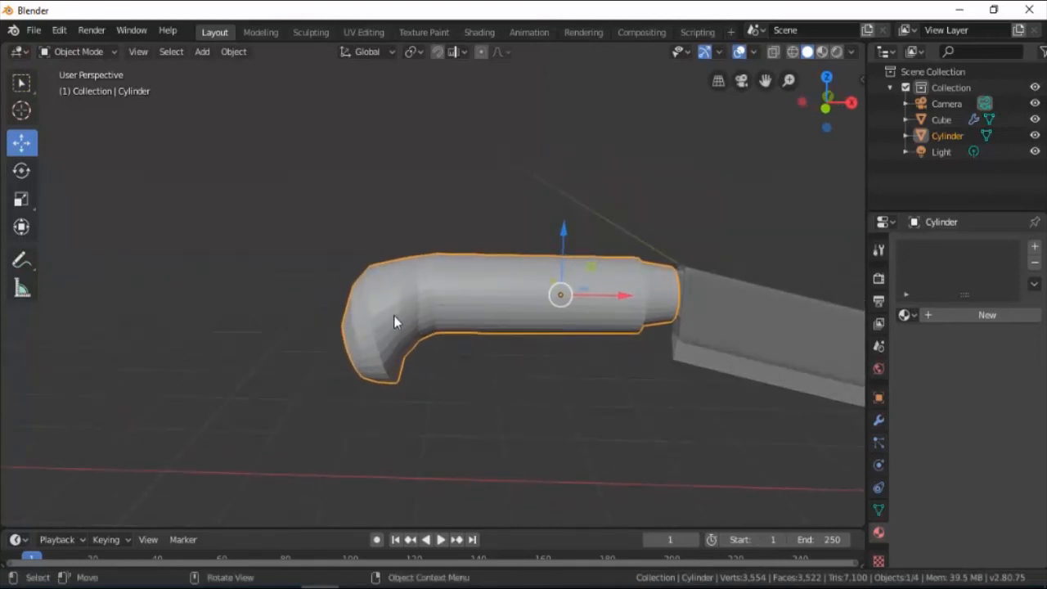
# Step: Select all vertices of the handle's hooked pommel end and scale them up by about 1.26
pyautogui.press('Tab')
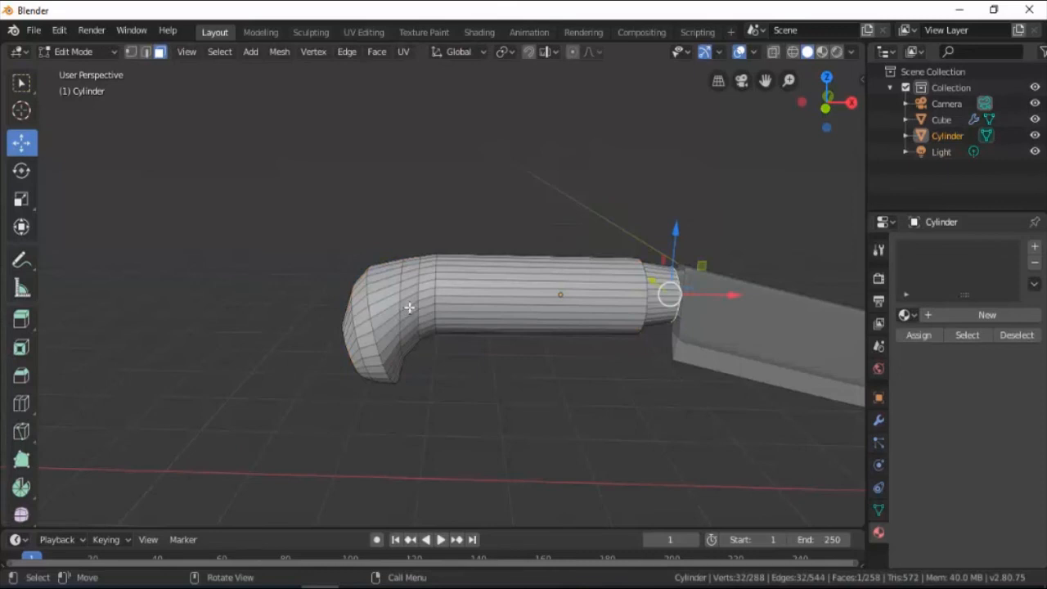
pyautogui.press('z')
pyautogui.click(285, 307)
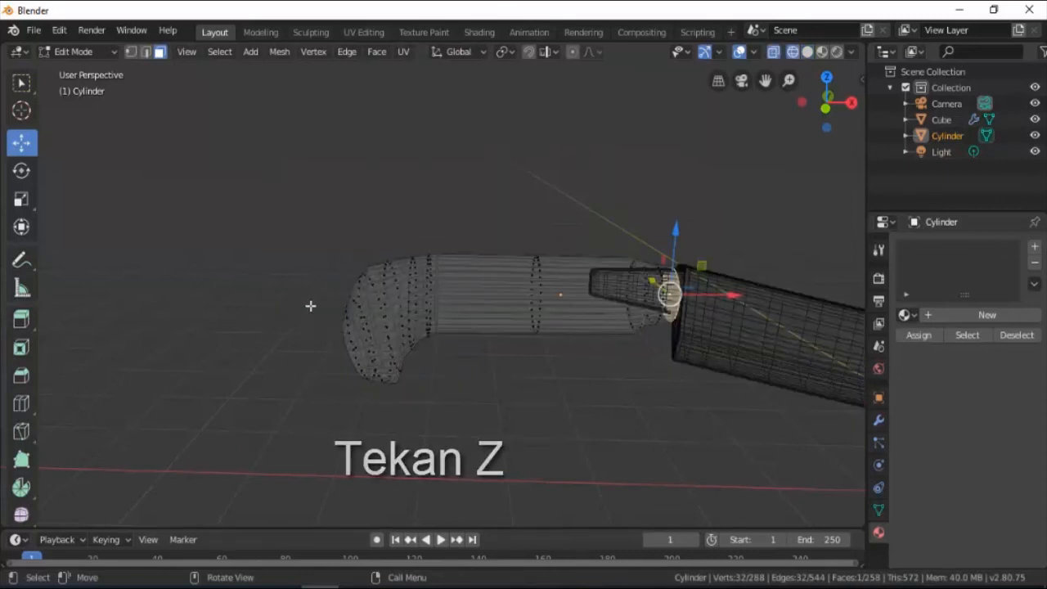
pyautogui.press('KP_5')
pyautogui.press('KP_1')
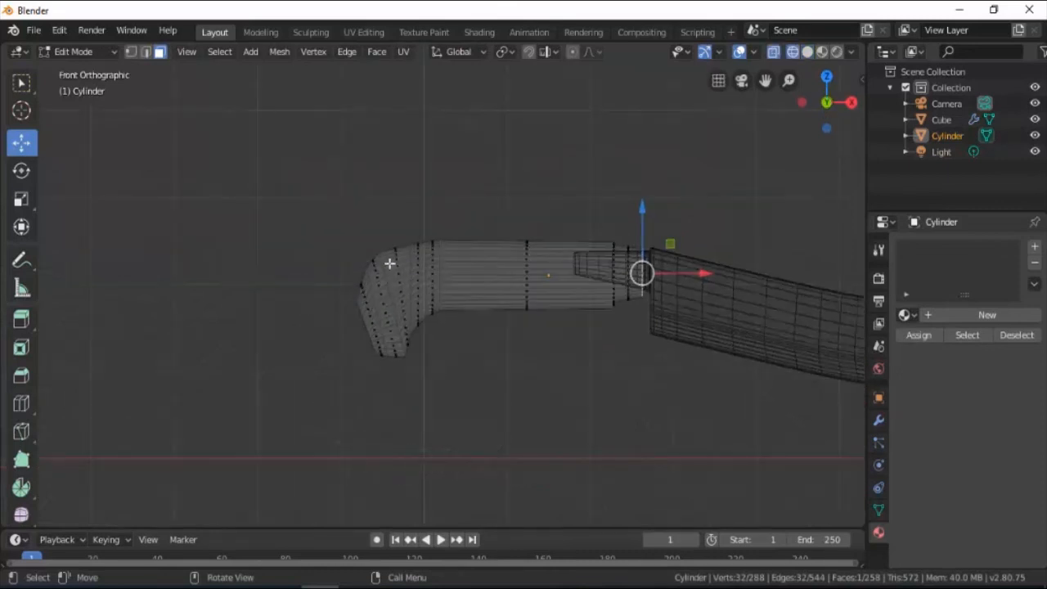
pyautogui.click(393, 259)
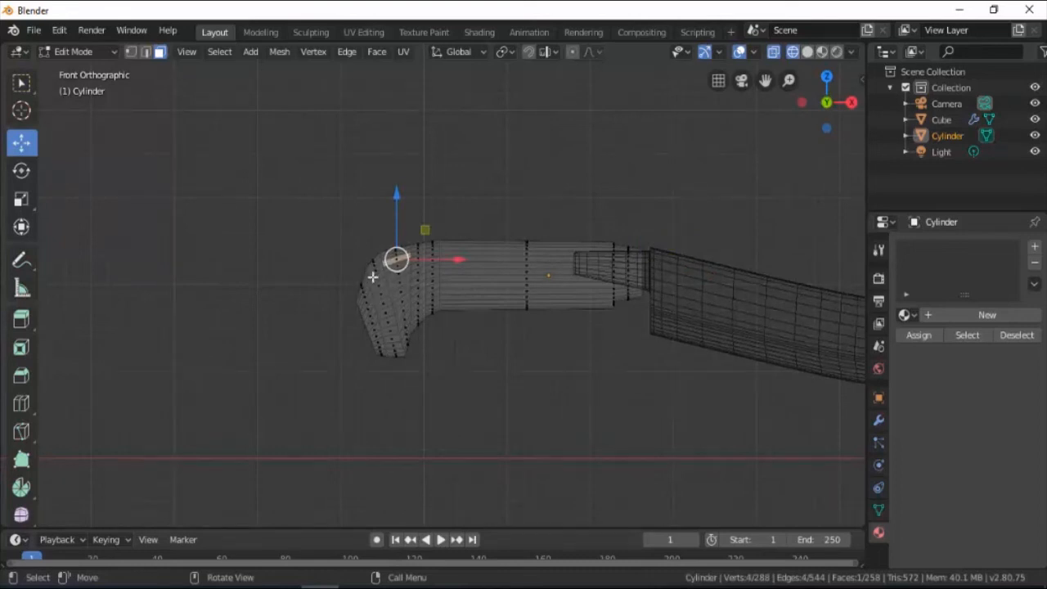
pyautogui.click(131, 54)
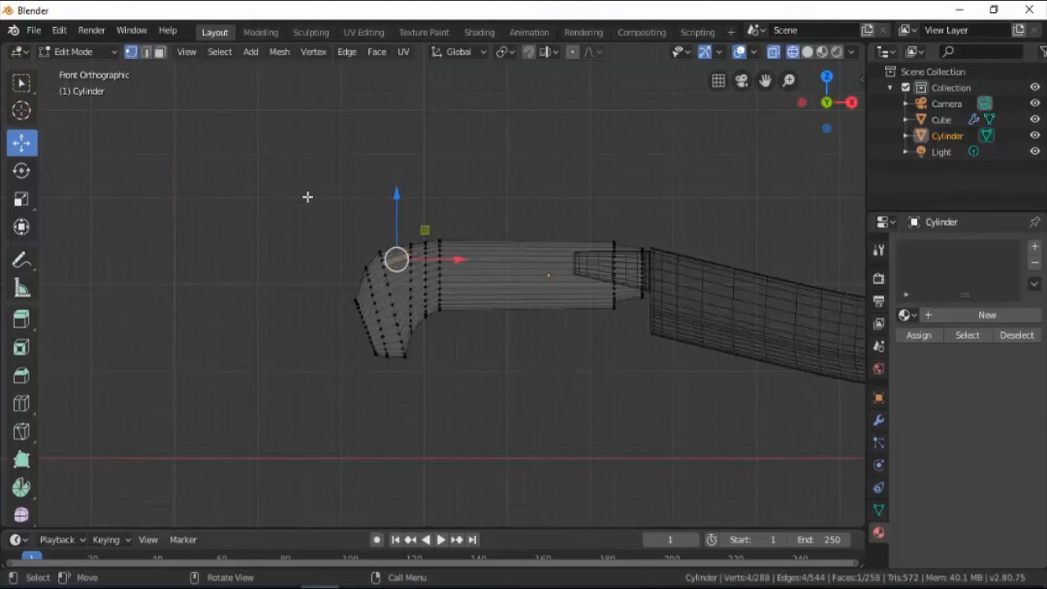
pyautogui.press('b')
pyautogui.moveTo(308, 196); pyautogui.dragTo(471, 419)
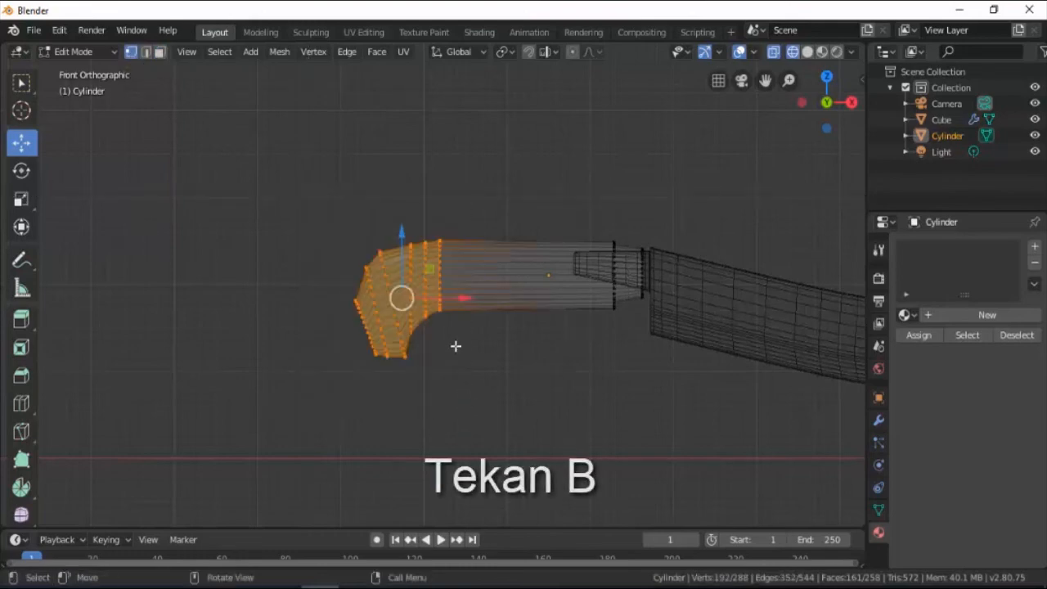
pyautogui.press('s')
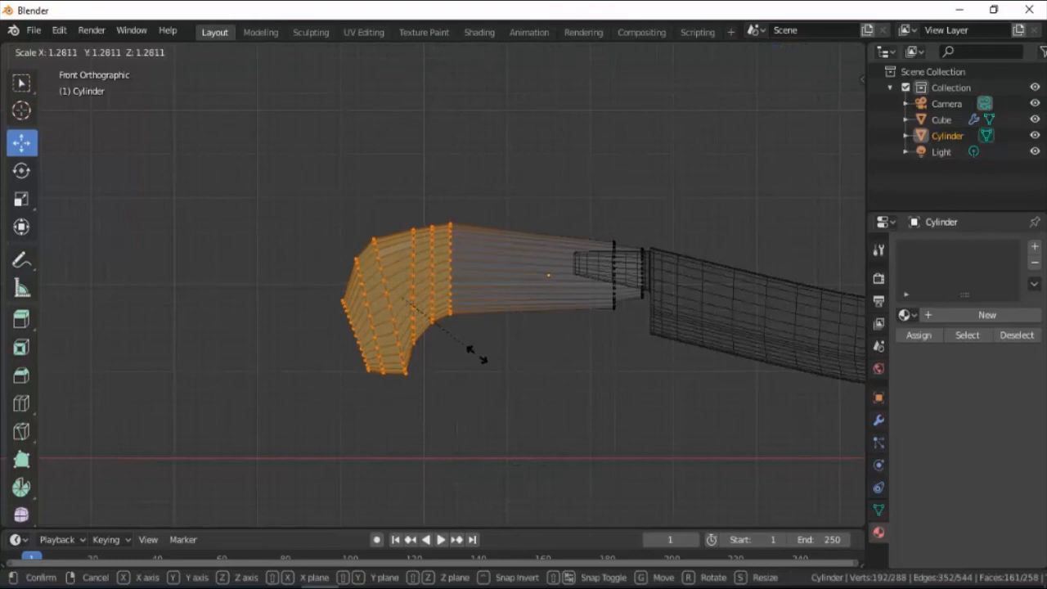
pyautogui.click(473, 354)
# Step: Move the enlarged pommel section about 0.09 m along positive X, and return to solid shading in Object Mode
pyautogui.press('g')
pyautogui.press('x')
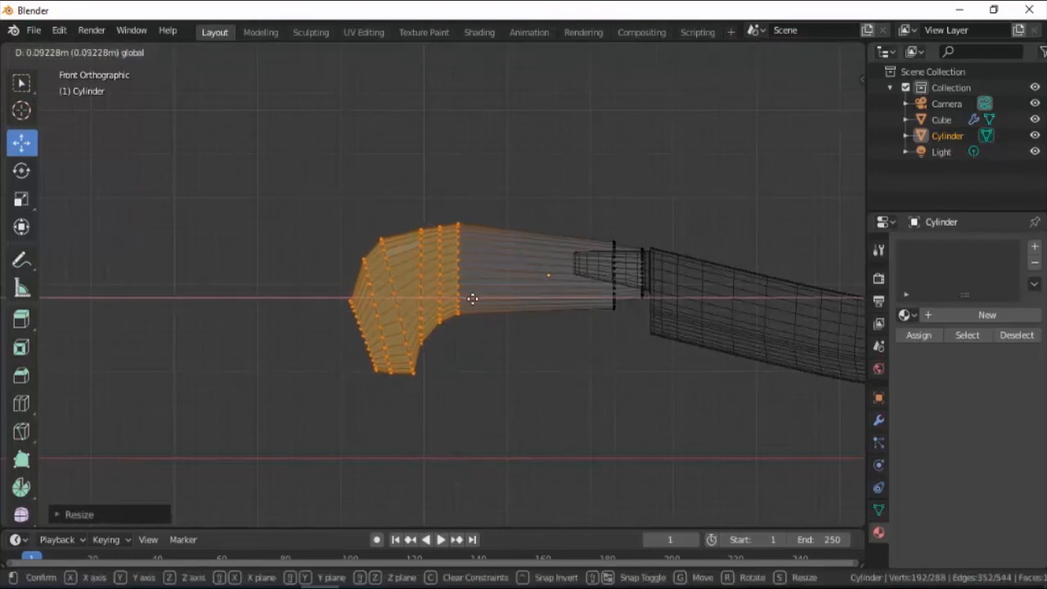
pyautogui.click(472, 300)
pyautogui.press('z')
pyautogui.click(577, 325)
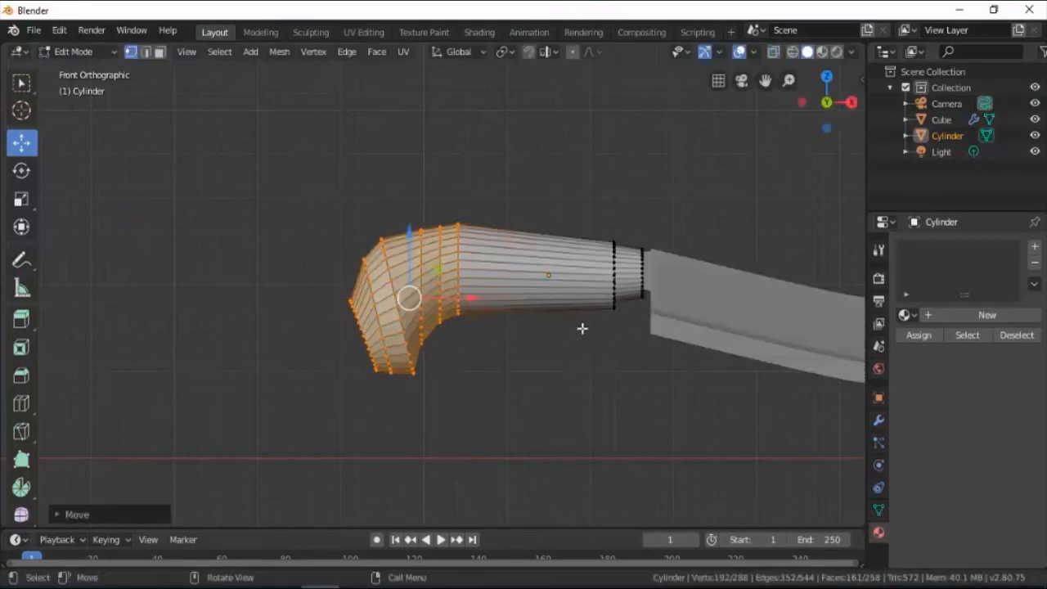
pyautogui.press('Tab')
# Step: Rotate the handle slightly about the Y axis to follow the blade's slope, and adjust its height along Z to line up with the tang
pyautogui.moveTo(529, 335); pyautogui.dragTo(532, 293, button='middle')
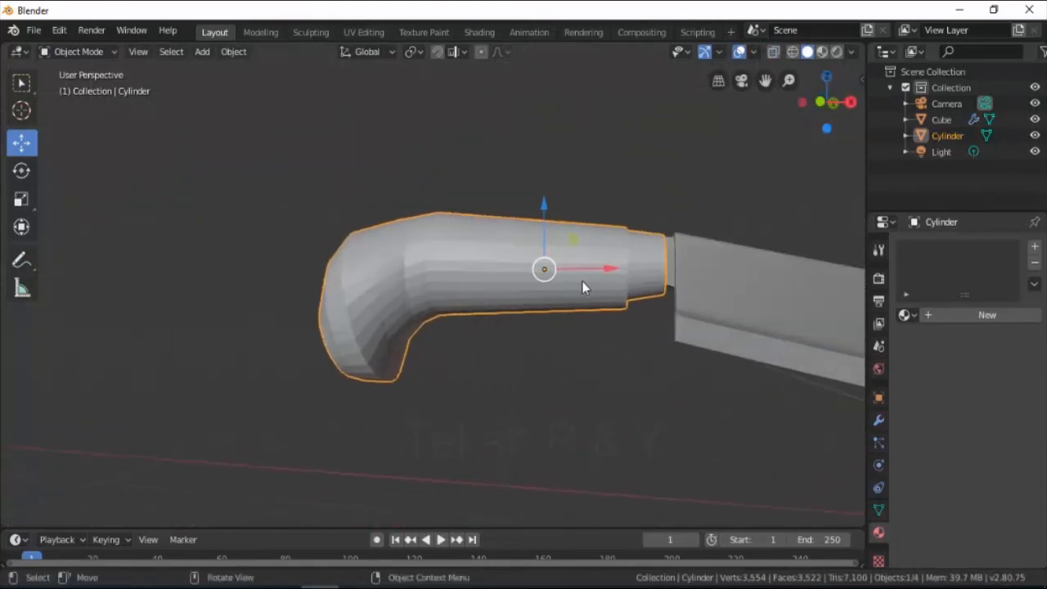
pyautogui.press('r')
pyautogui.press('y')
pyautogui.click(545, 231)
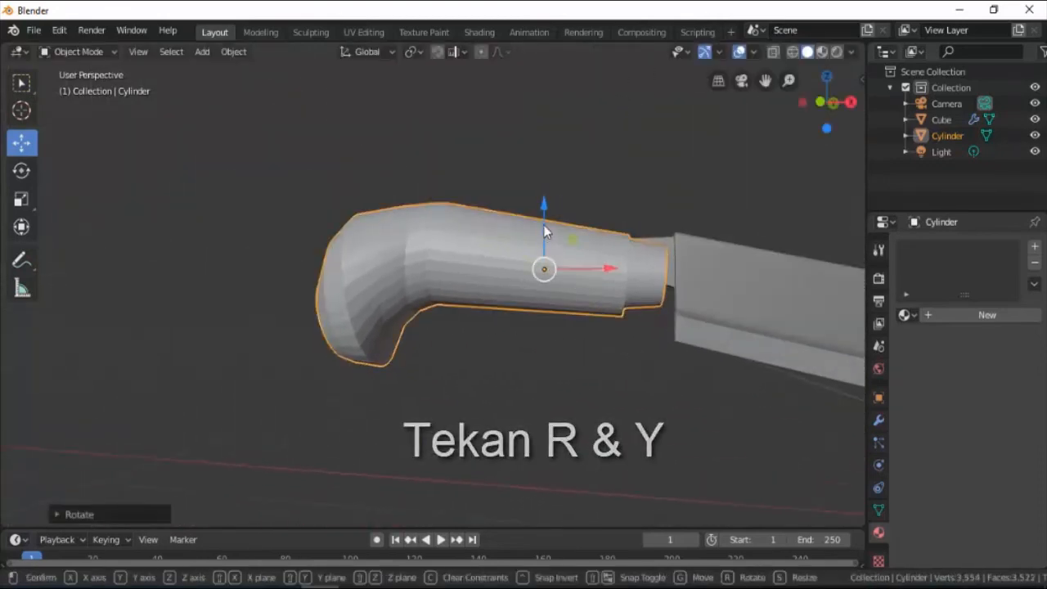
pyautogui.press('g')
pyautogui.press('z')
pyautogui.click(486, 235)
pyautogui.scroll(-4, 486, 236)
pyautogui.scroll(7, 443, 267)
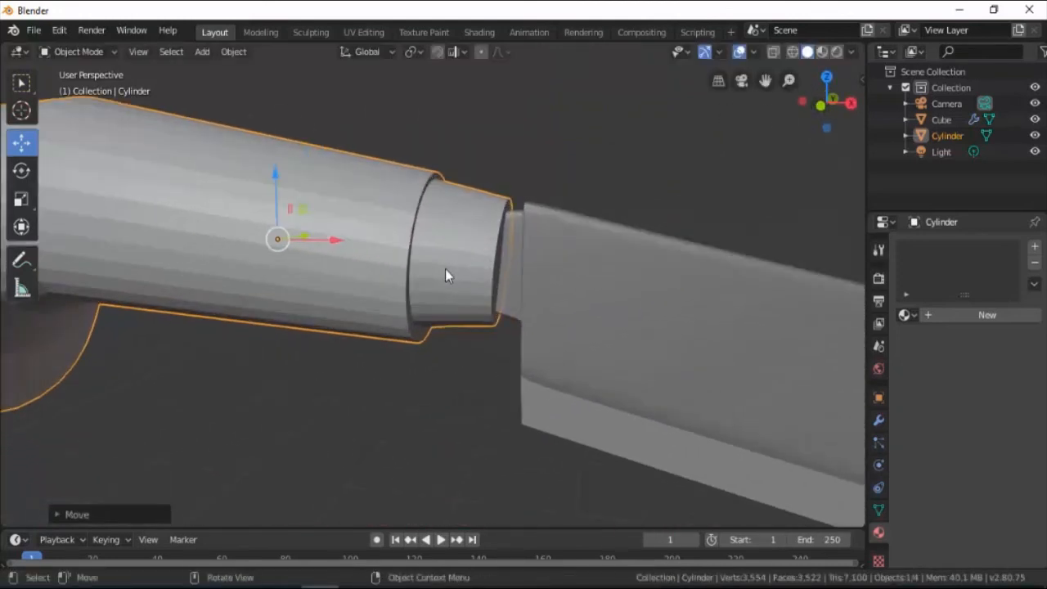
pyautogui.scroll(-4, 445, 268)
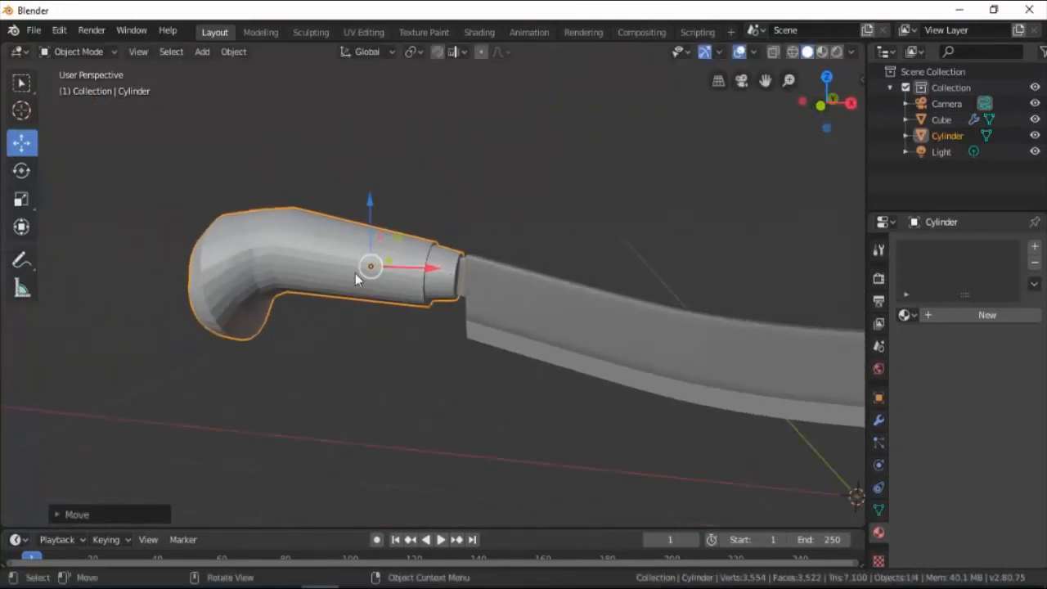
# Step: Add a Subdivision Surface modifier to the handle with 2 viewport subdivisions
pyautogui.click(880, 424)
pyautogui.click(927, 249)
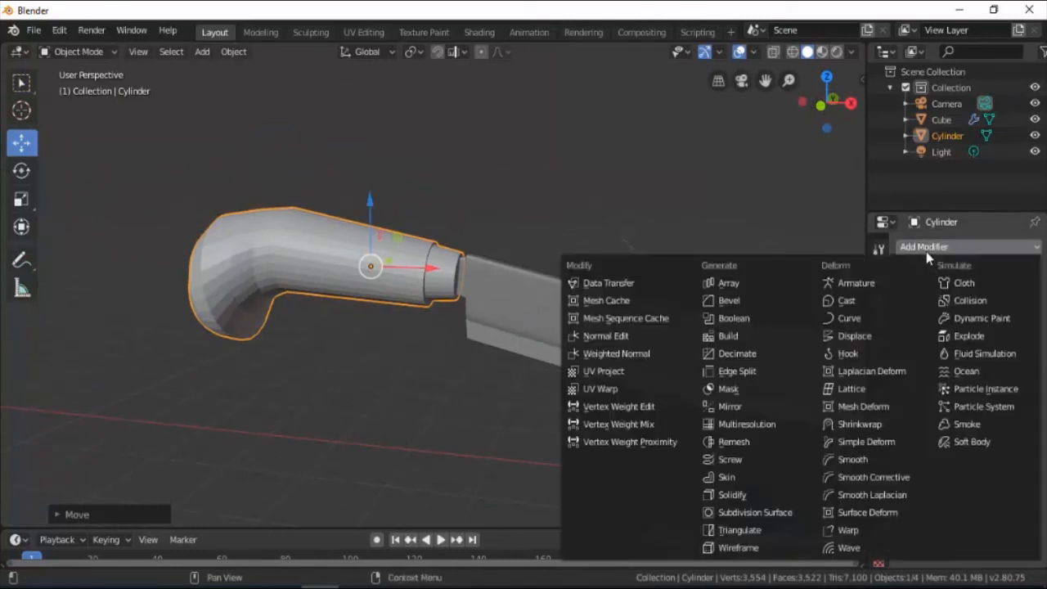
pyautogui.click(778, 512)
pyautogui.click(959, 368)
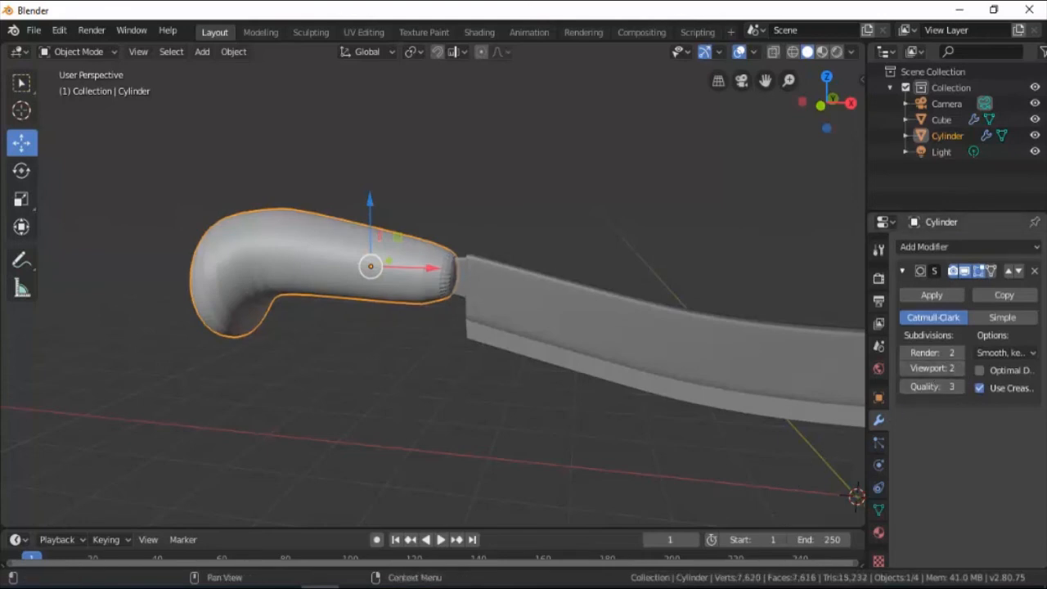
# Step: Add supporting edge loops on both sides of the handle's front rim, one at the collar's base and one at the grip's end
pyautogui.press('Tab')
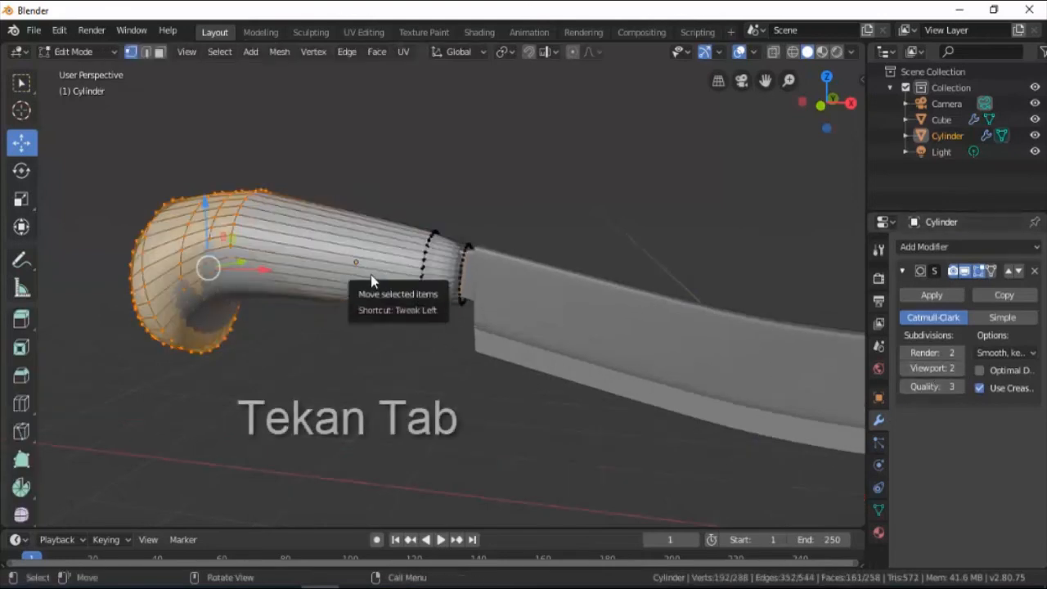
pyautogui.scroll(4, 430, 274)
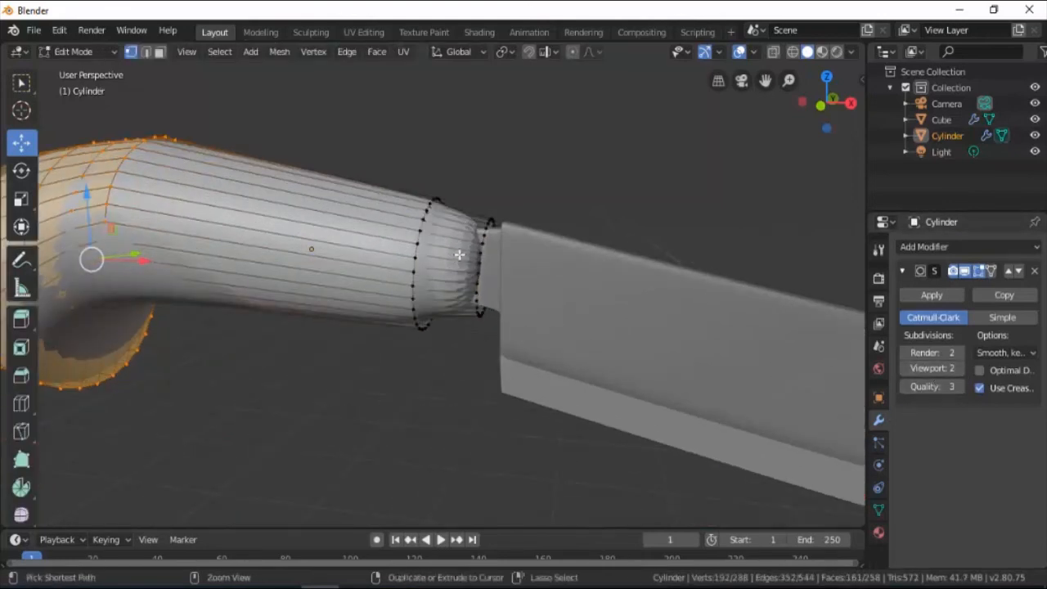
pyautogui.hotkey('ctrl', 'r')
pyautogui.click(464, 254)
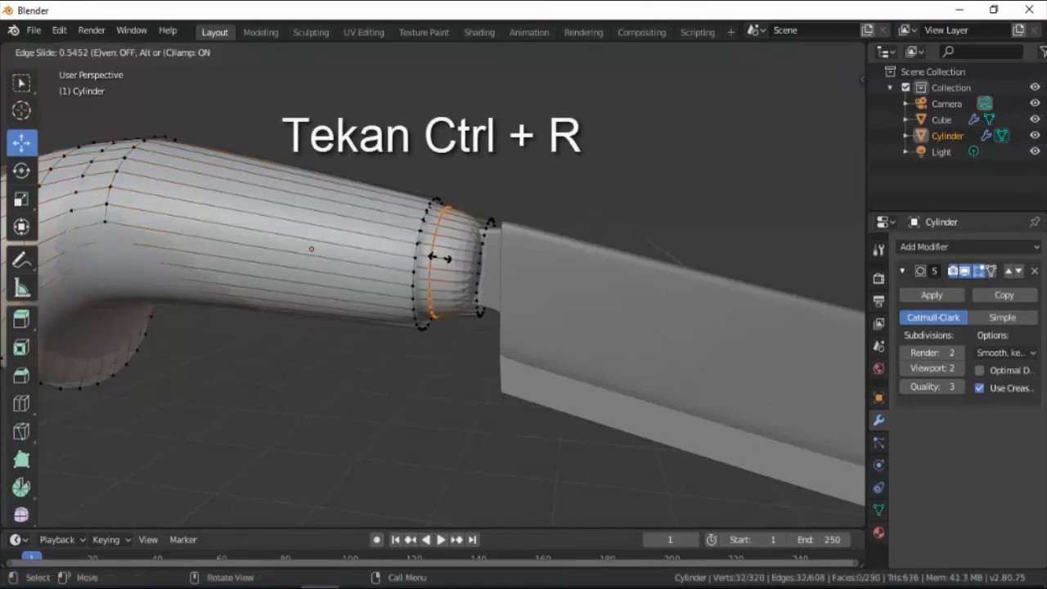
pyautogui.click(398, 259)
pyautogui.hotkey('ctrl', 'r')
pyautogui.click(337, 244)
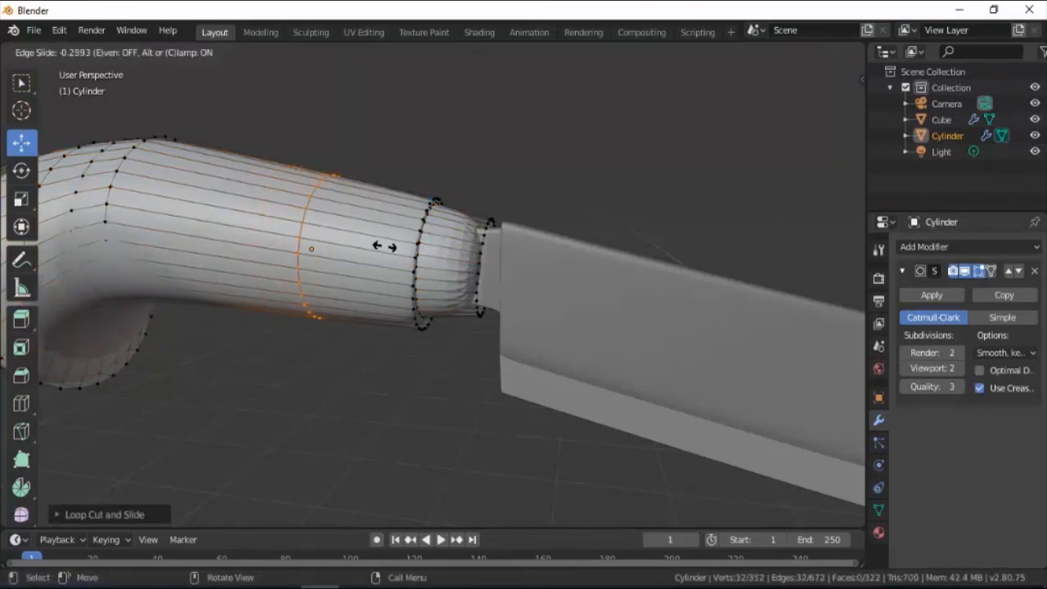
pyautogui.click(497, 252)
# Step: Add an edge loop on the collar, slide it against the collar's front end, and return to Object Mode
pyautogui.hotkey('ctrl', 'r')
pyautogui.click(462, 240)
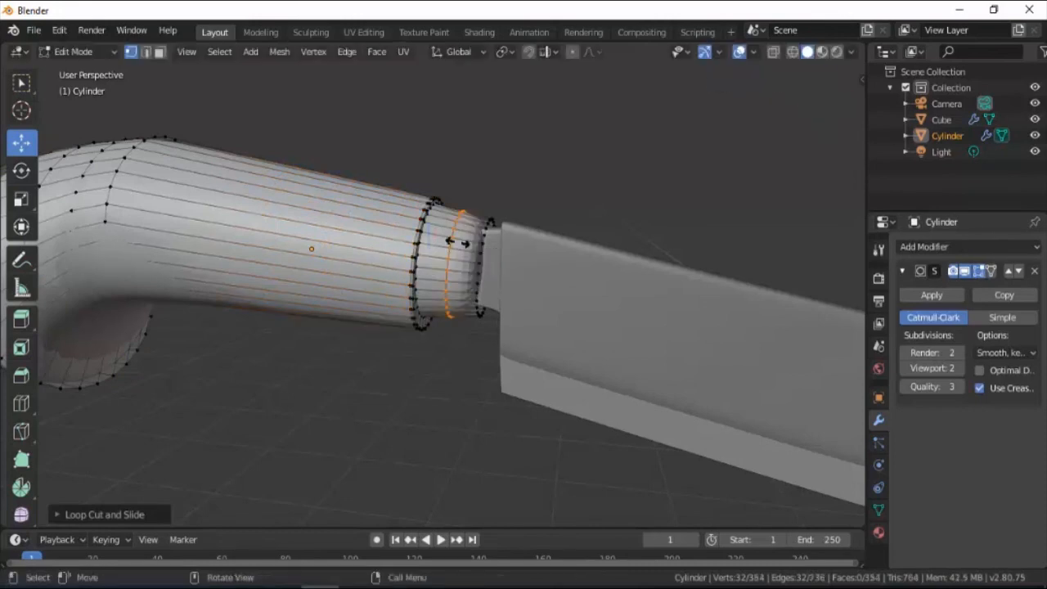
pyautogui.click(494, 246)
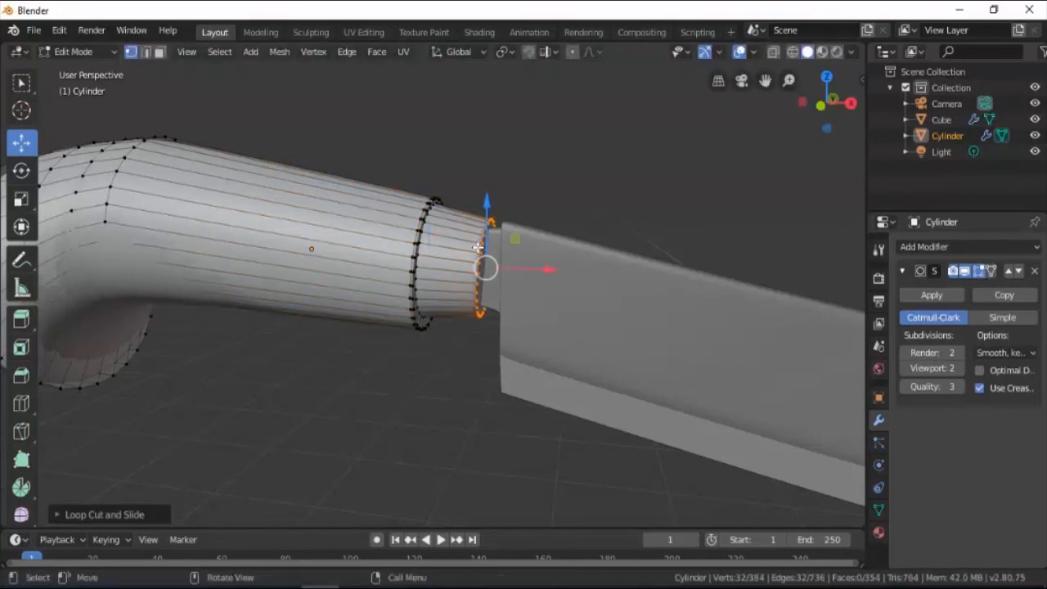
pyautogui.press('Tab')
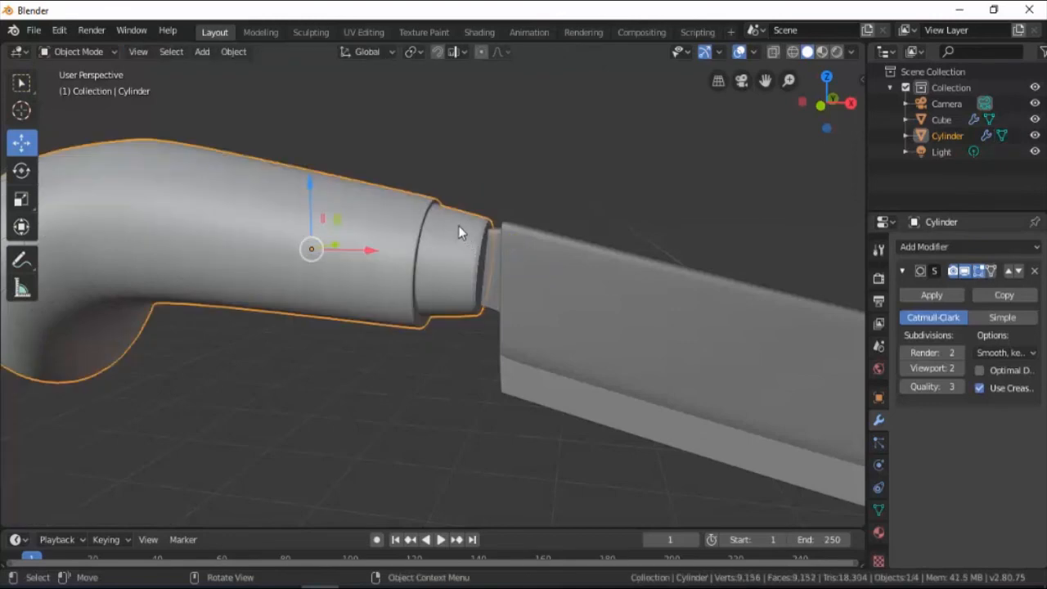
# Step: Slide the handle about 0.06 m along positive X to close the gap between its collar and the blade, and deselect it
pyautogui.scroll(-4, 463, 221)
pyautogui.click(474, 209)
pyautogui.scroll(3, 421, 278)
pyautogui.click(434, 284)
pyautogui.moveTo(372, 250); pyautogui.dragTo(372, 250)
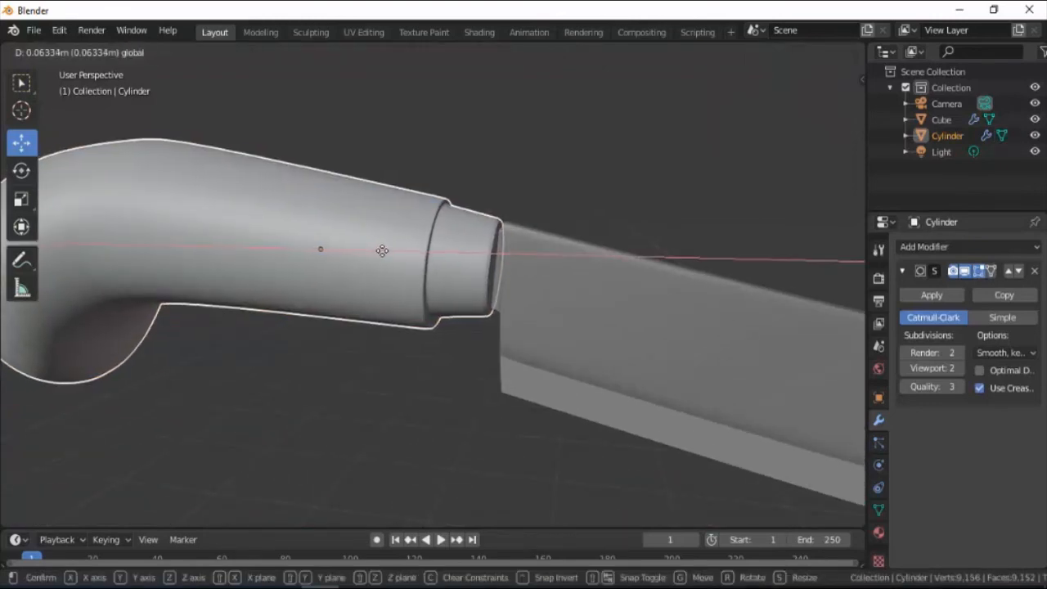
pyautogui.click(381, 248)
pyautogui.click(497, 181)
# Step: Inspect the complete parang from several angles, checking the handle's shape and how it joins the blade
pyautogui.scroll(-7, 479, 193)
pyautogui.keyDown('shift'); pyautogui.moveTo(470, 238); pyautogui.dragTo(385, 179, button='middle'); pyautogui.keyUp('shift')
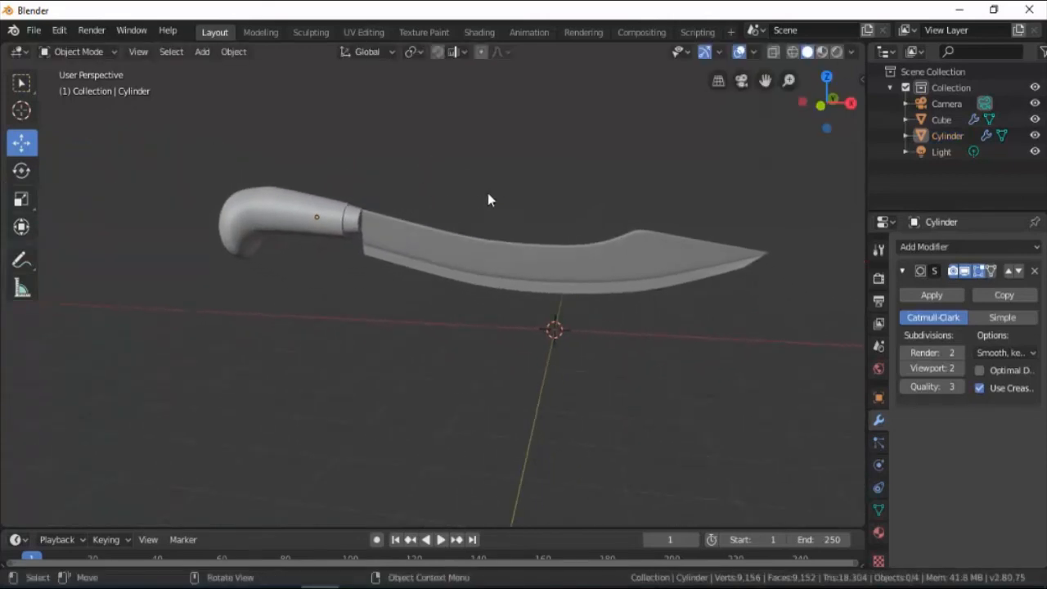
pyautogui.moveTo(647, 236); pyautogui.dragTo(680, 251, button='middle')
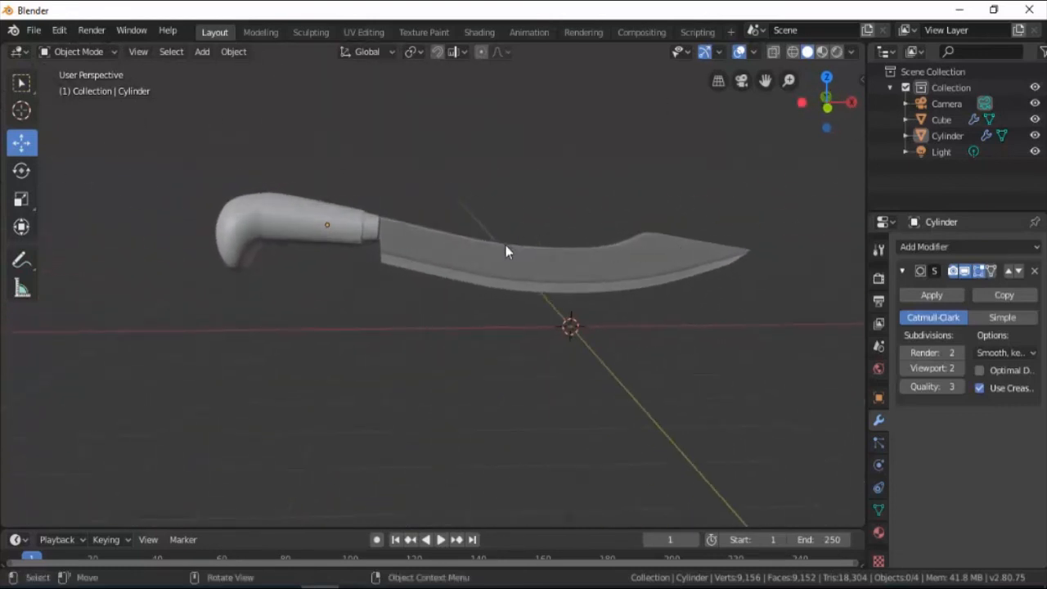
pyautogui.scroll(3, 506, 256)
pyautogui.scroll(2, 506, 256)
pyautogui.scroll(-3, 507, 257)
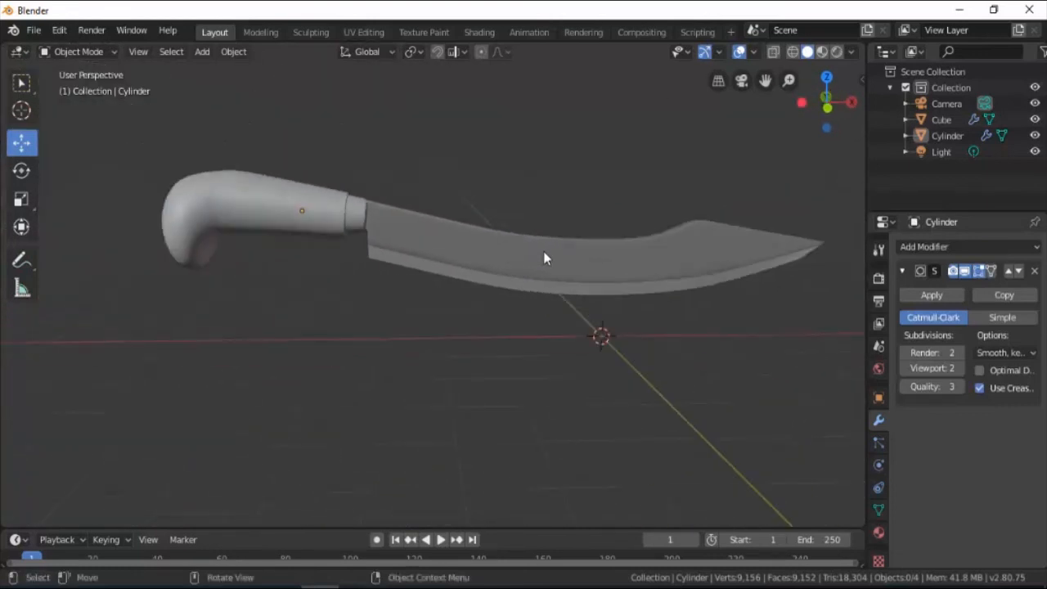
pyautogui.moveTo(652, 271); pyautogui.dragTo(287, 251, button='middle')
pyautogui.moveTo(509, 248); pyautogui.dragTo(581, 241, button='middle')
pyautogui.moveTo(303, 271); pyautogui.dragTo(493, 264, button='middle')
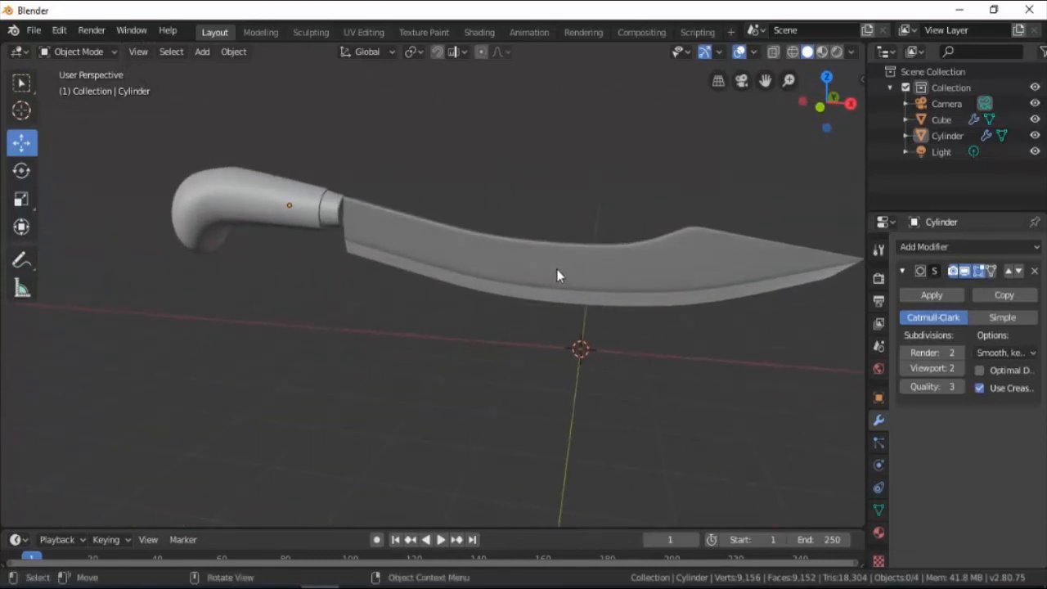
pyautogui.moveTo(576, 273); pyautogui.dragTo(624, 271, button='middle')
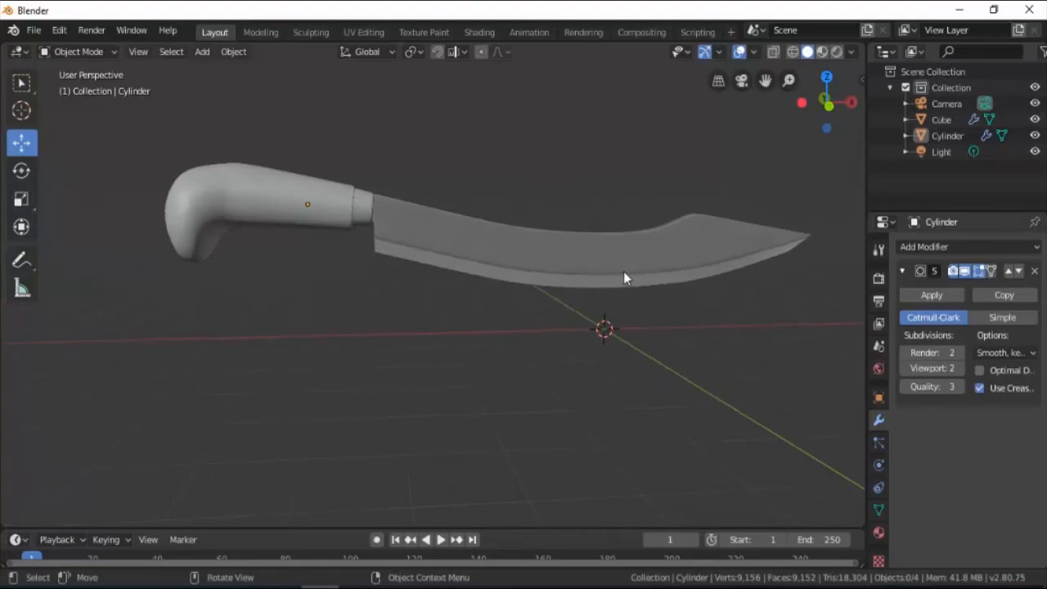